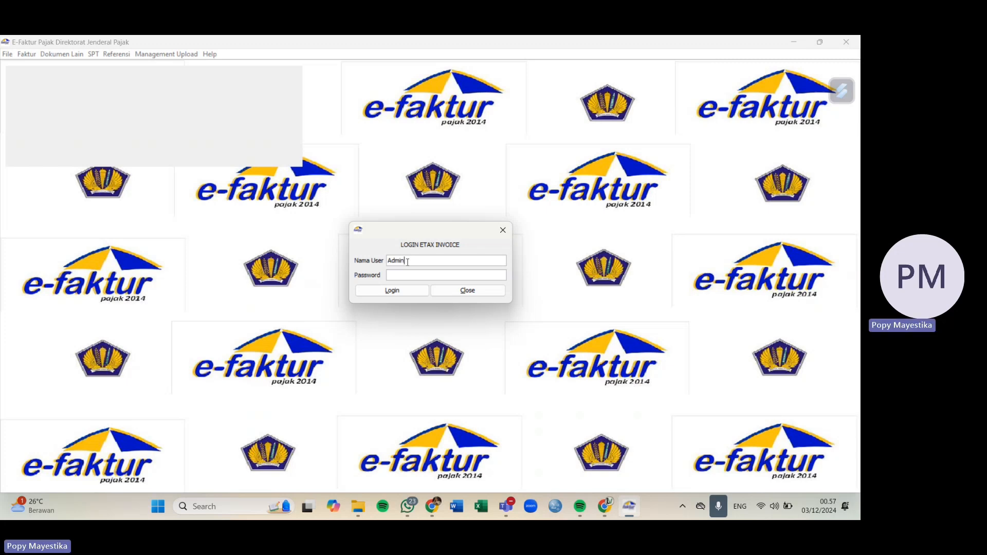
Step: Log in to e-Faktur Pajak as administrator using the account password
type("123")
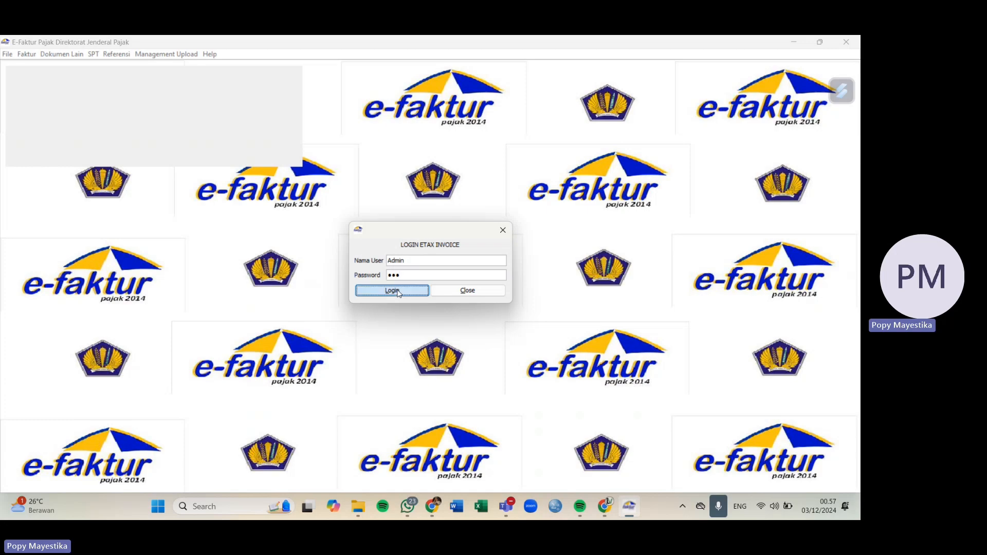
left_click(398, 292)
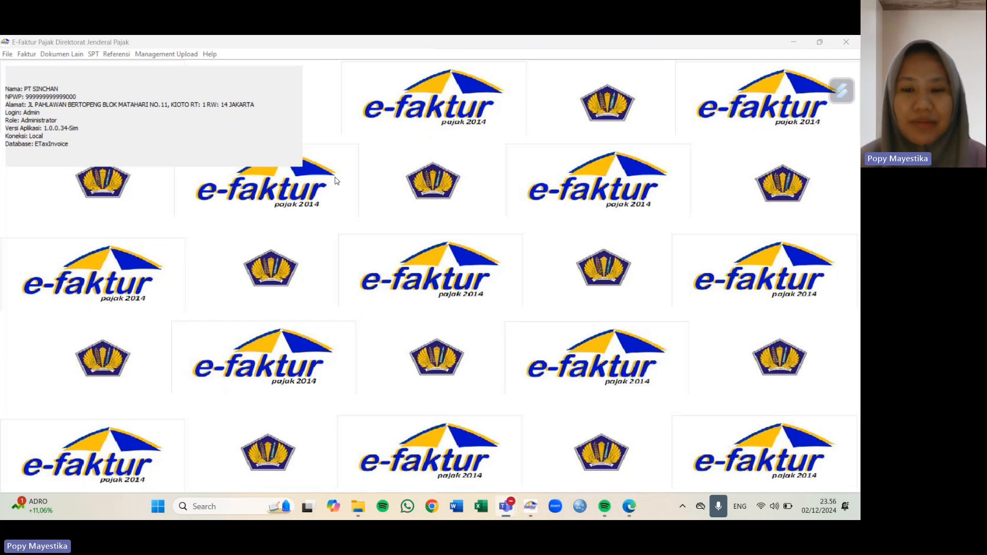
Step: Go to Faktur > Pajak Keluaran > Administrasi Faktur and start a new Input Faktur form
left_click(26, 55)
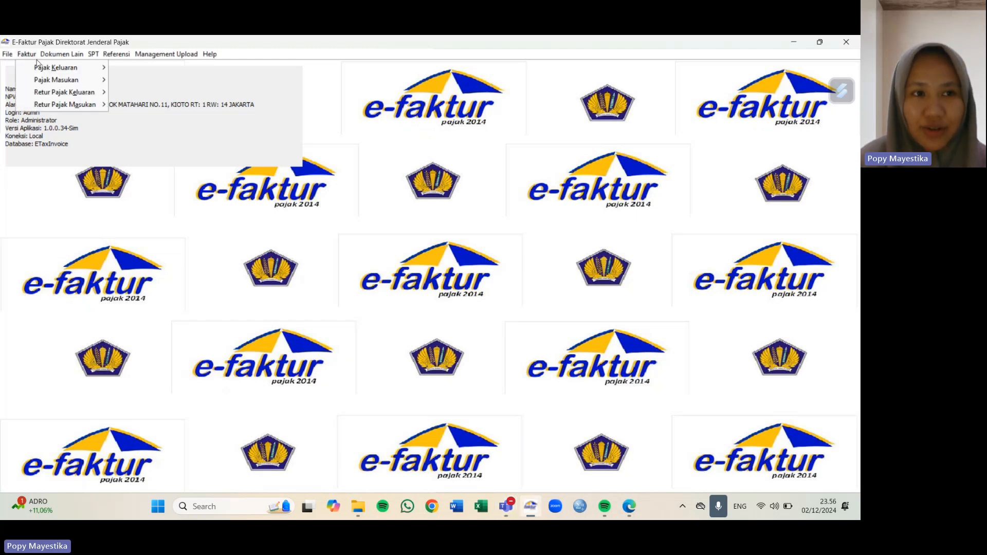
mouse_move(42, 69)
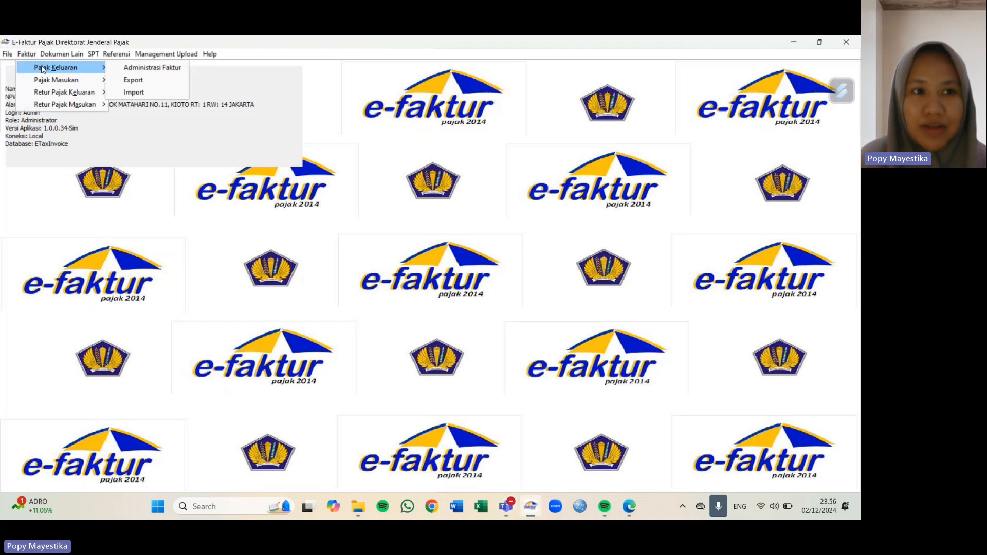
left_click(122, 68)
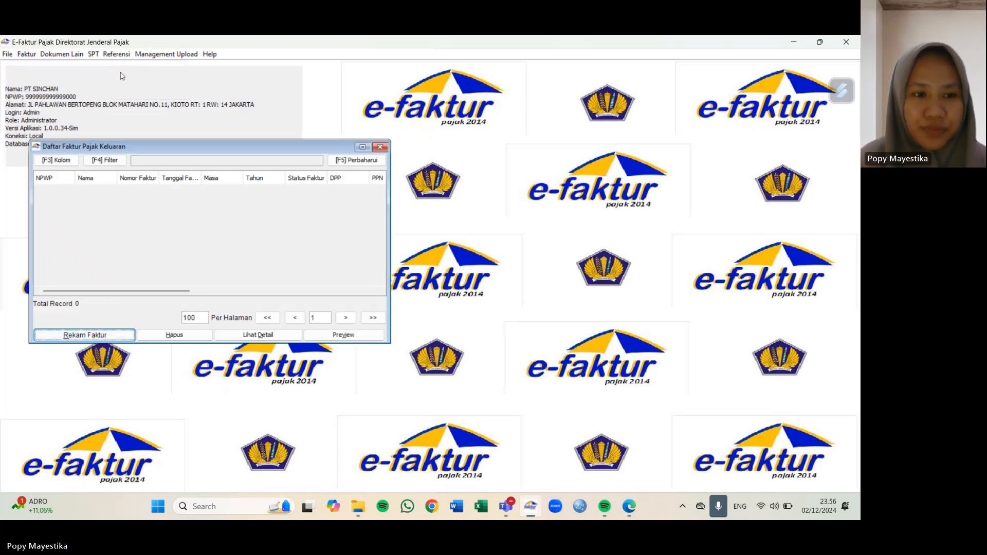
left_click(113, 336)
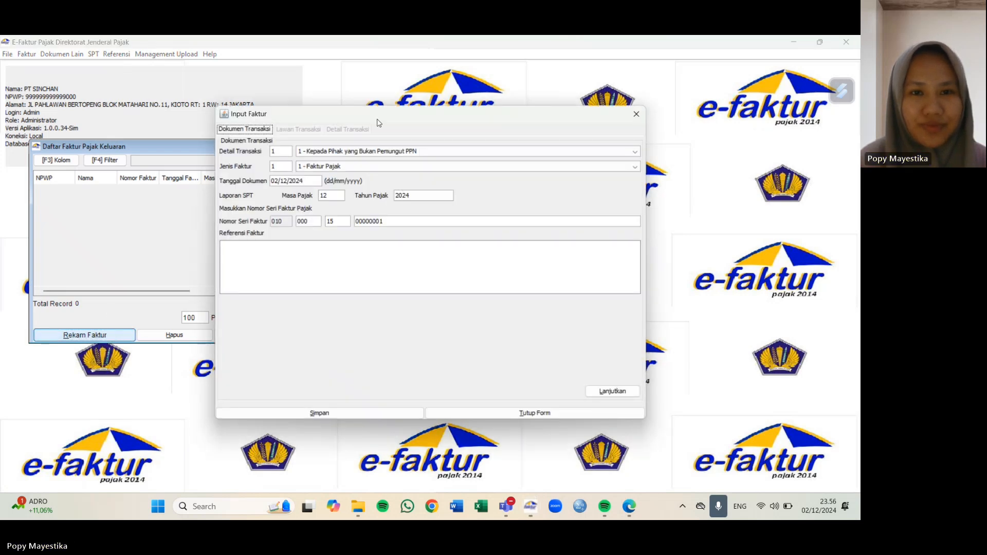
left_click_drag(394, 119, 258, 141)
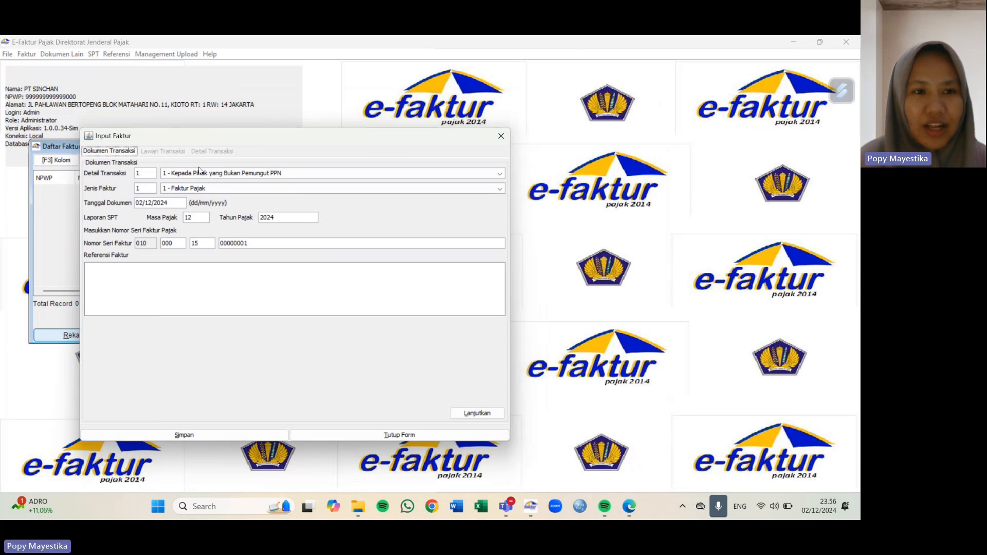
Step: Keep transaction detail 1 and invoice type 1 - Faktur Pajak
left_click(172, 175)
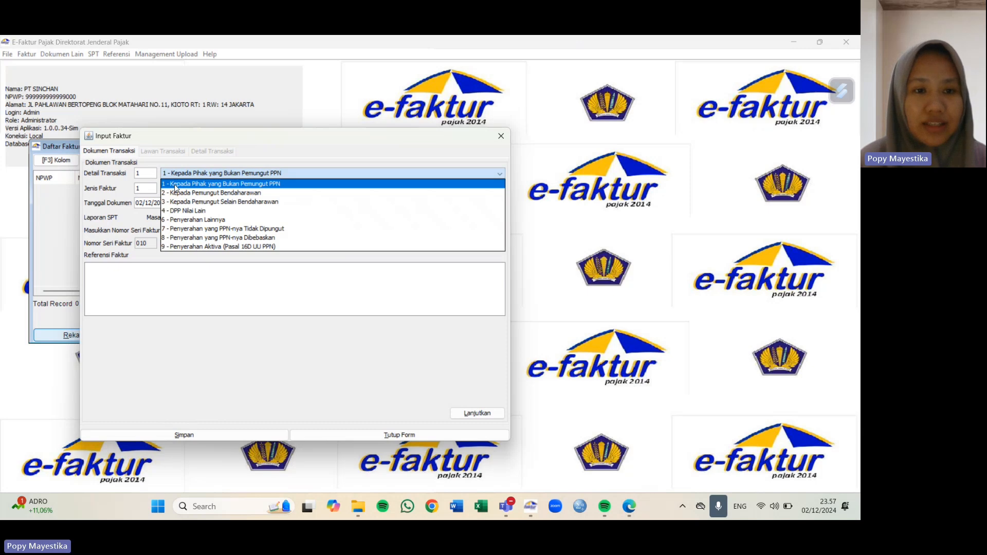
left_click(175, 185)
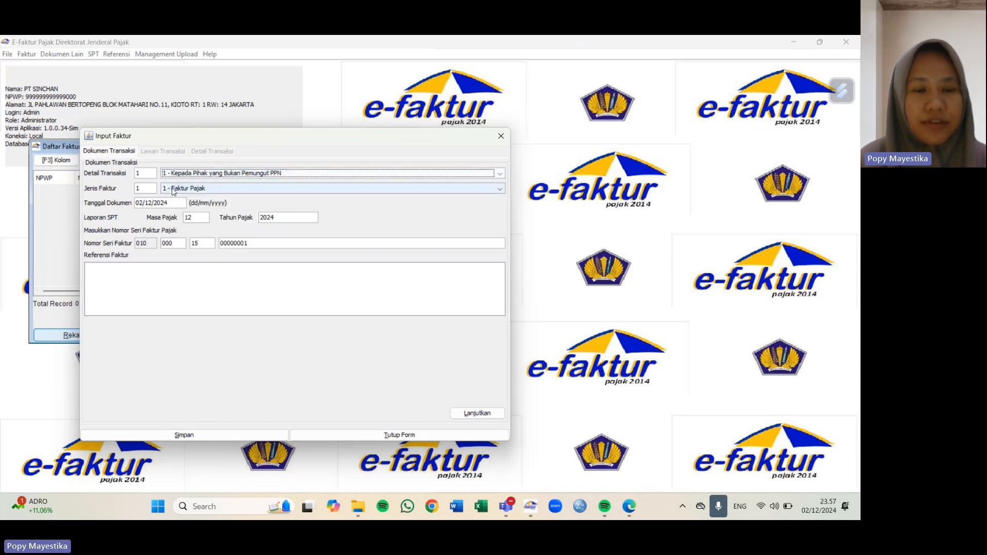
left_click(173, 189)
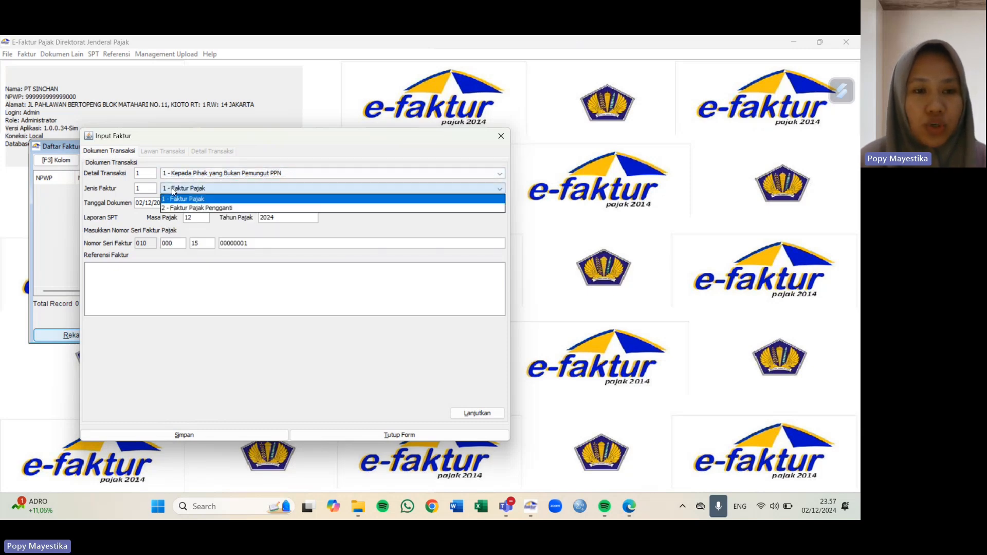
left_click(206, 202)
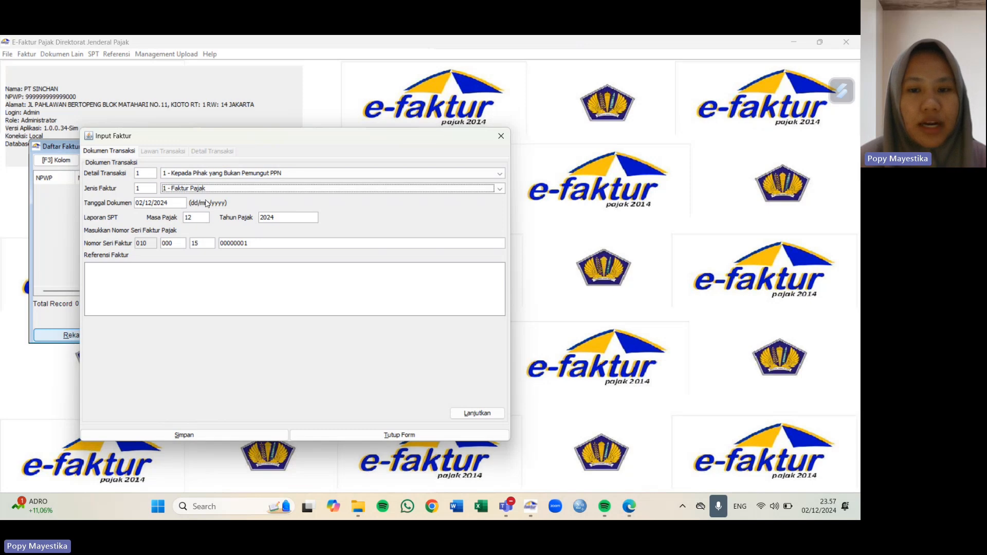
Step: Set the document date to 02/12/2015 and tax year 2015, then continue to Lawan Transaksi
left_click(177, 204)
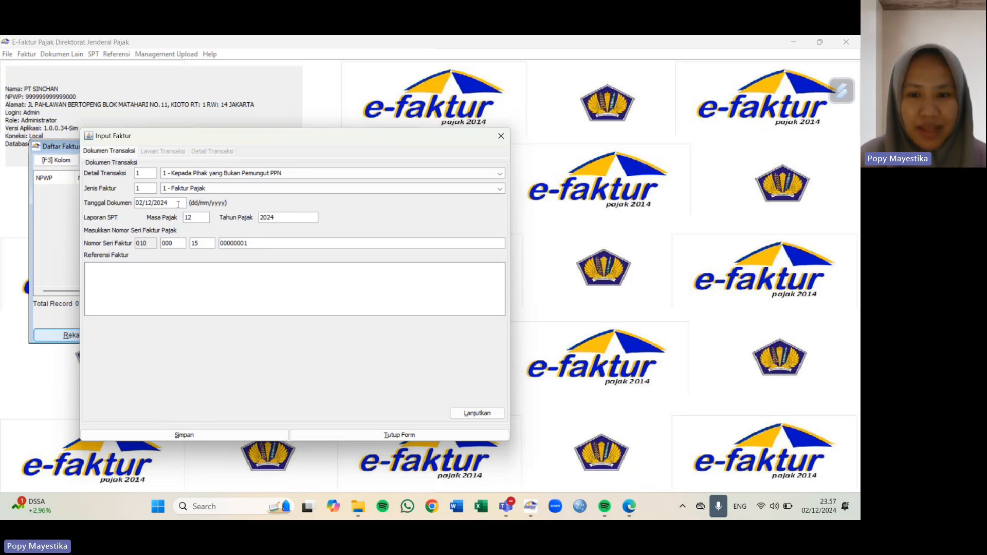
left_click(180, 203)
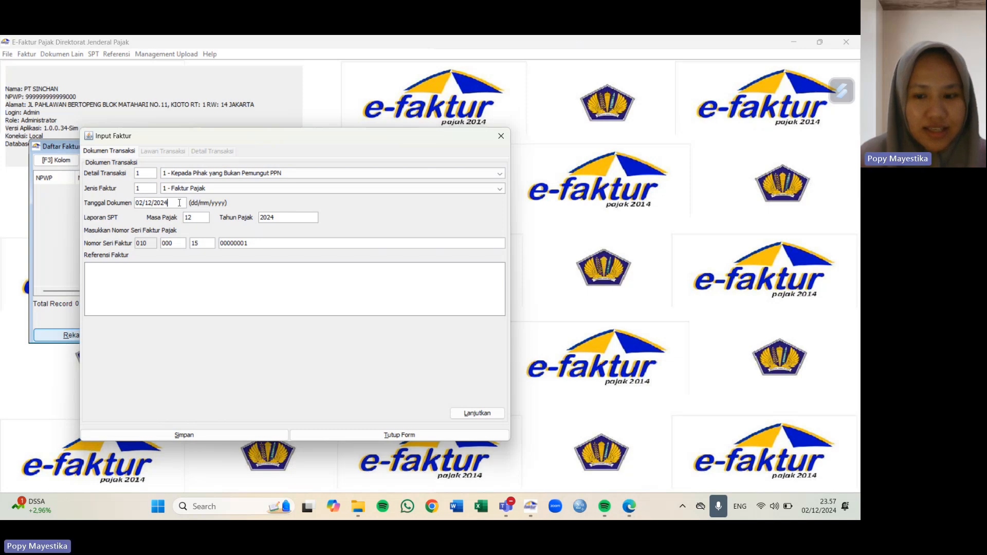
key("BackSpace")
key("BackSpace")
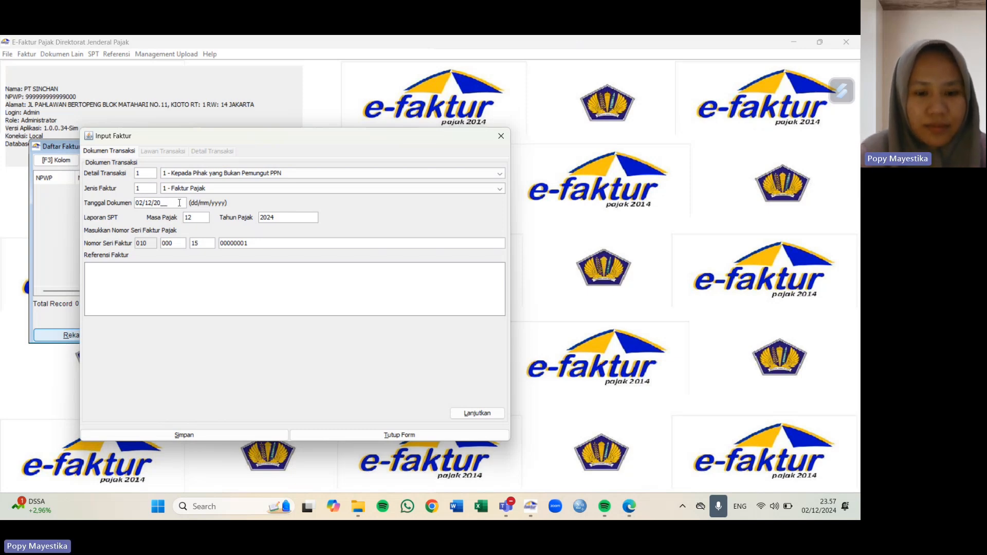
type("15")
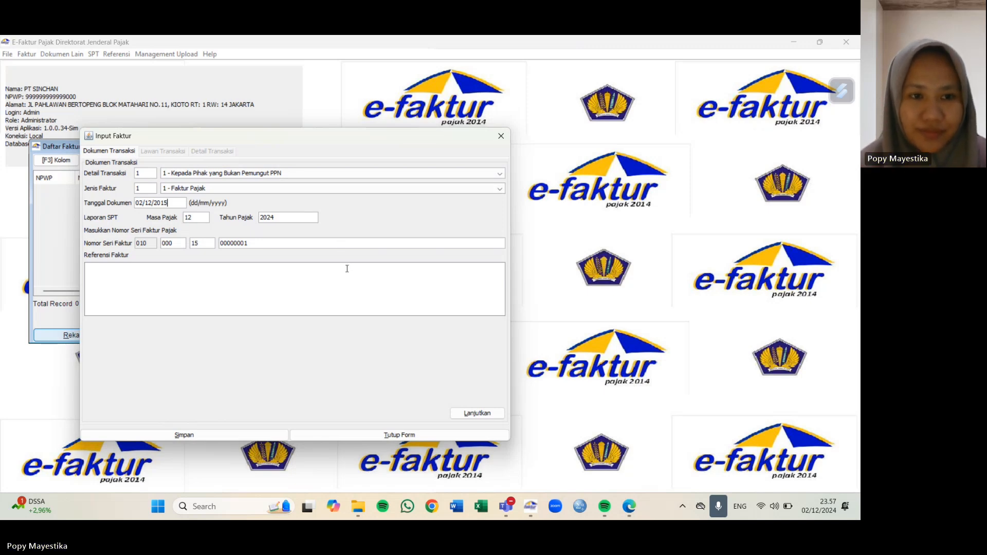
left_click(296, 215)
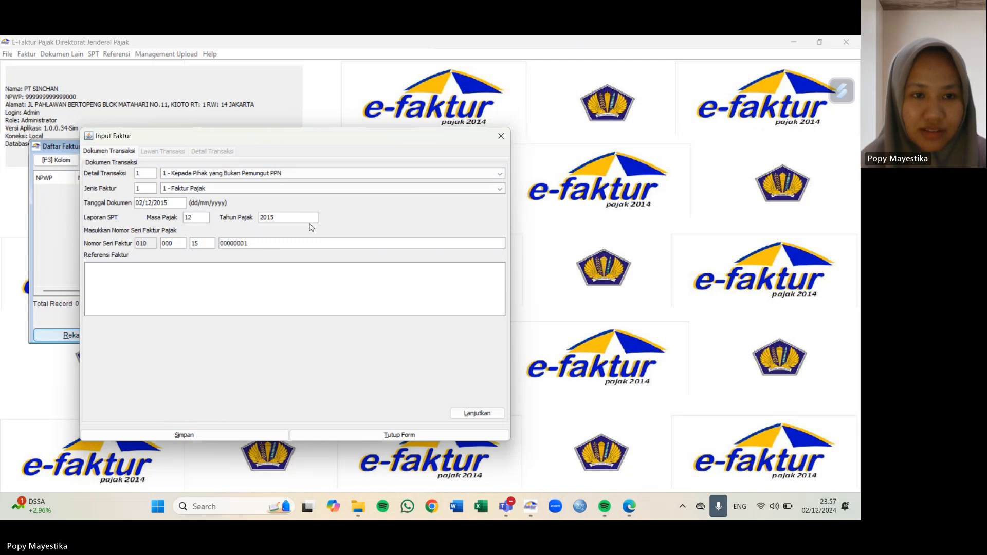
left_click(486, 414)
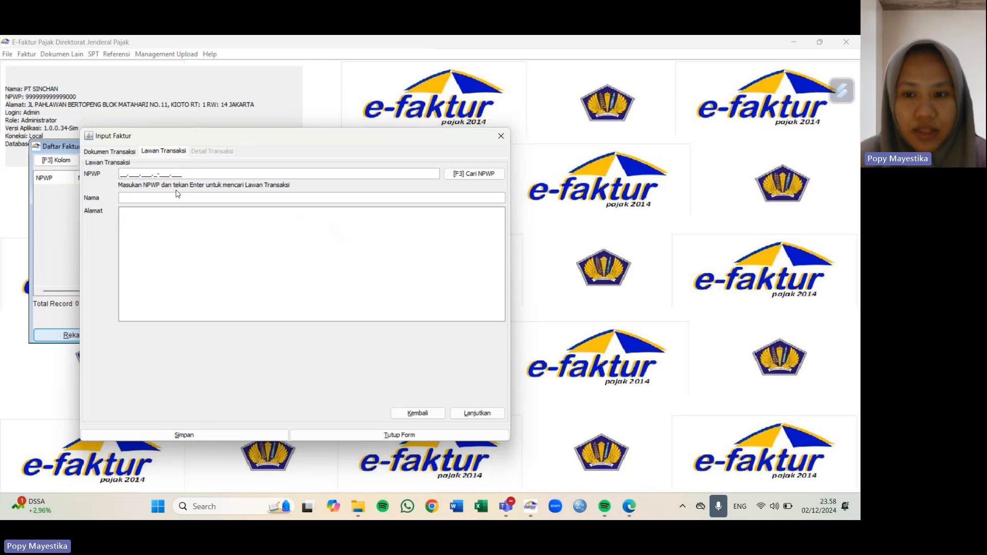
Step: Enter buyer name CV NUSANTARA TIMUR with its NPWP and address, then continue
left_click(126, 170)
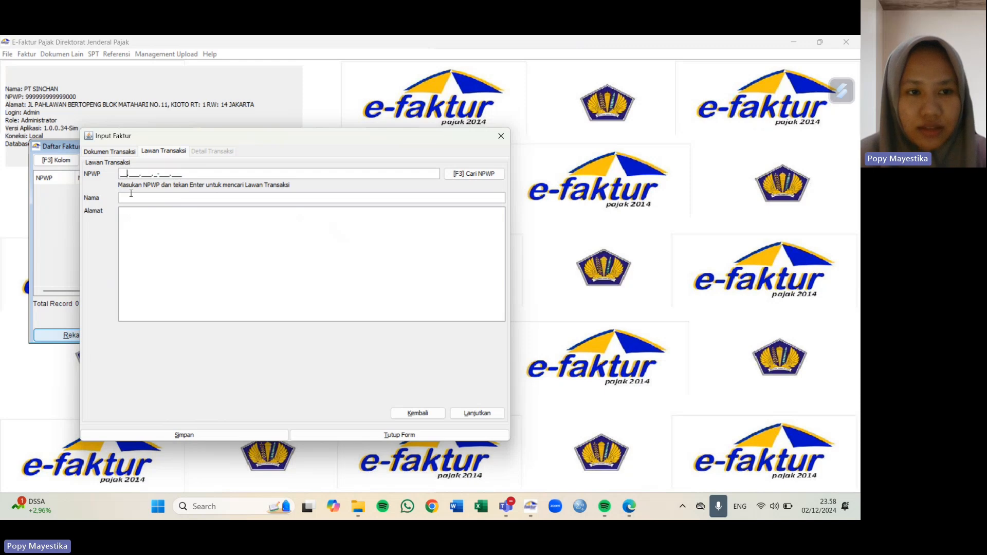
left_click(131, 193)
type("CV NUSA")
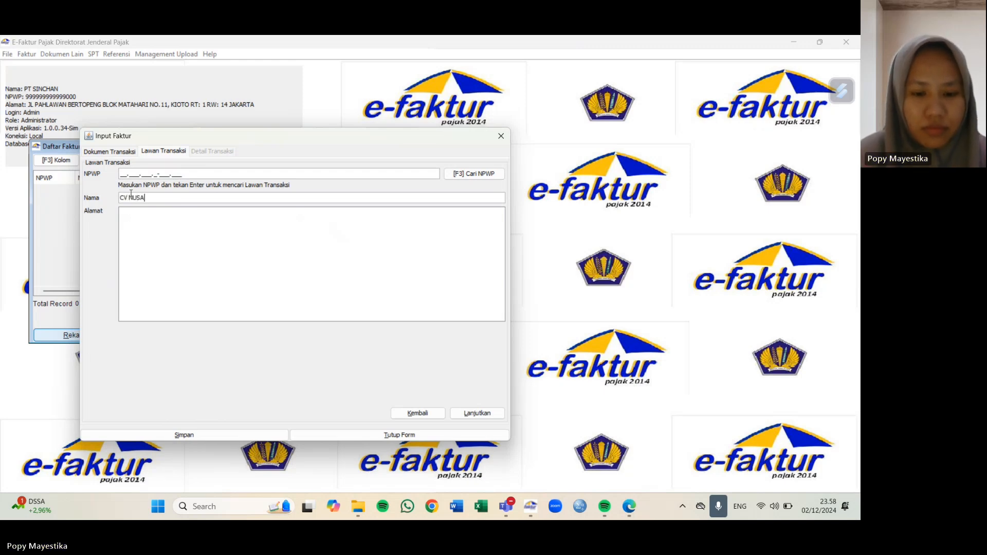
type("NTARA TIMUR")
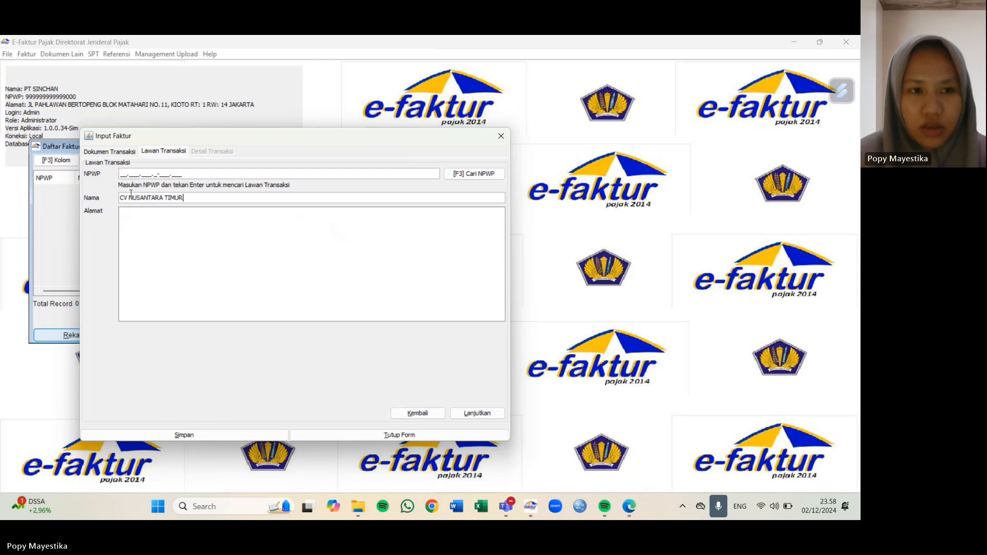
left_click(120, 172)
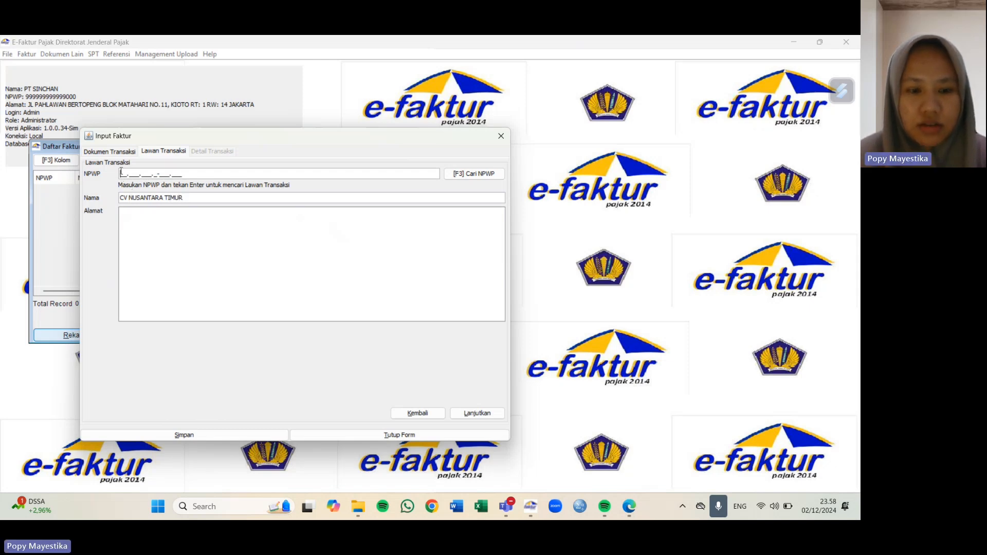
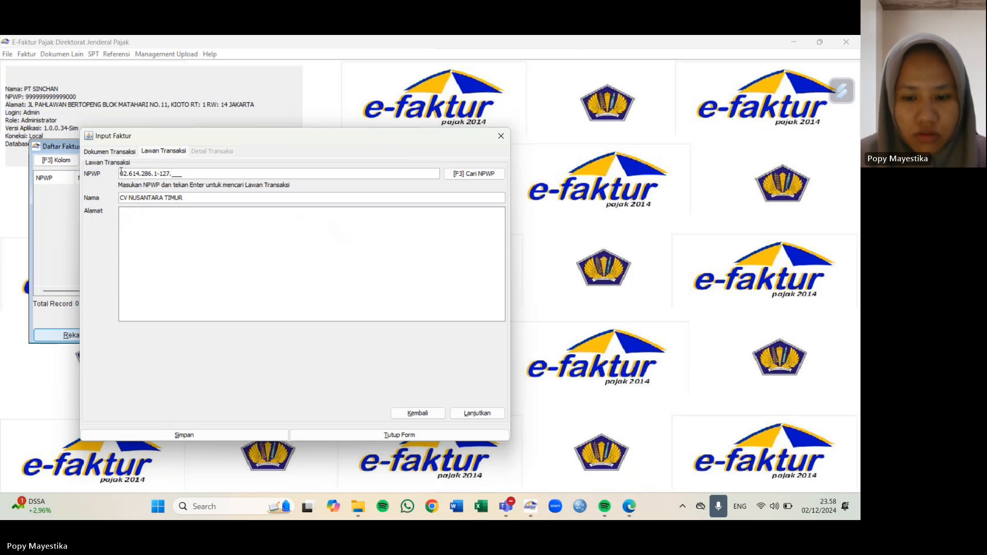
left_click(143, 211)
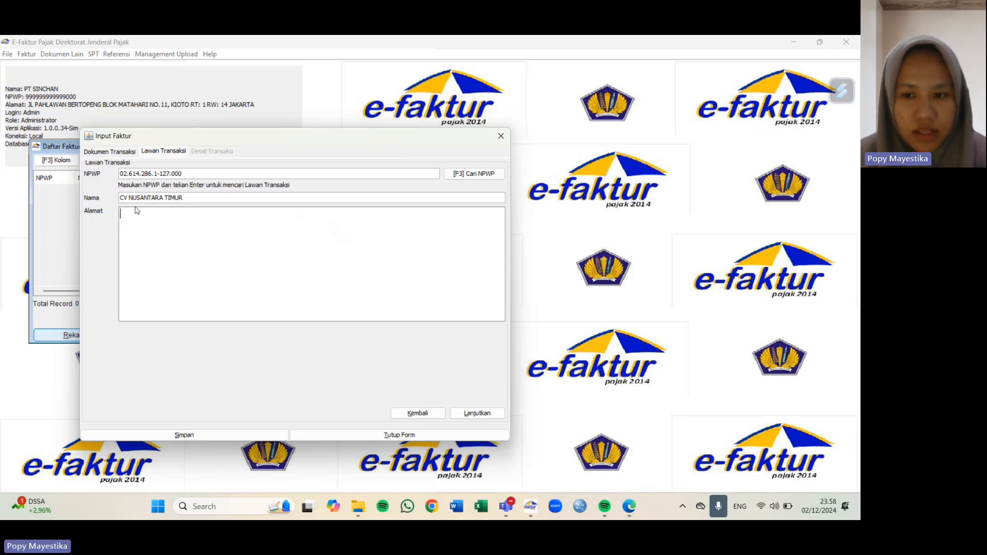
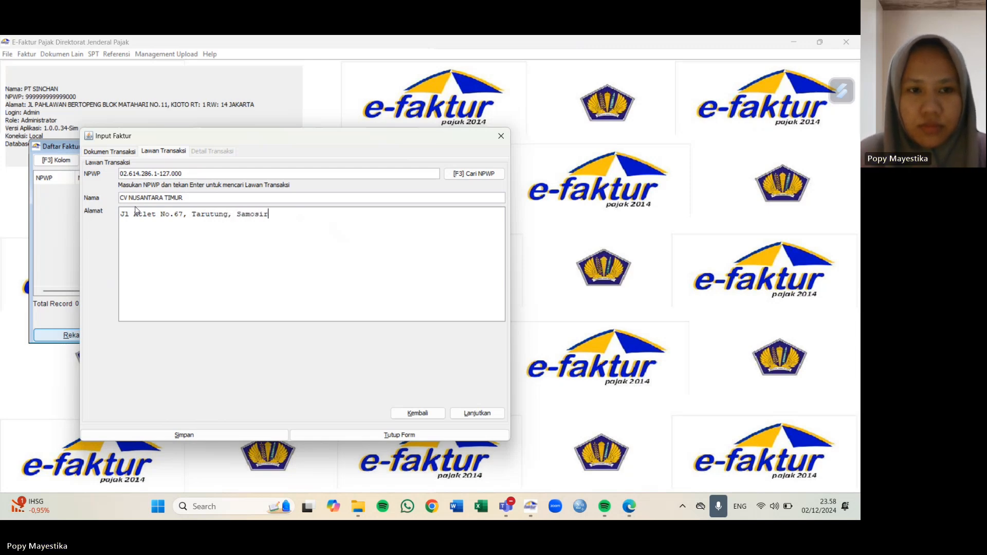
left_click(477, 413)
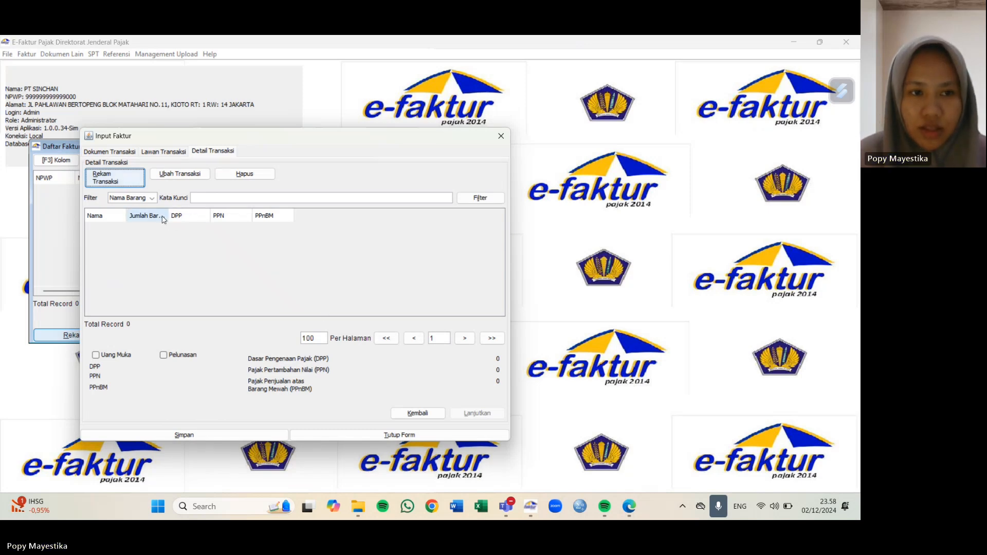
Step: Add a transaction line for ST.TC-400 White Nilon 10G-A-S and look up its 144.000 price
left_click(133, 179)
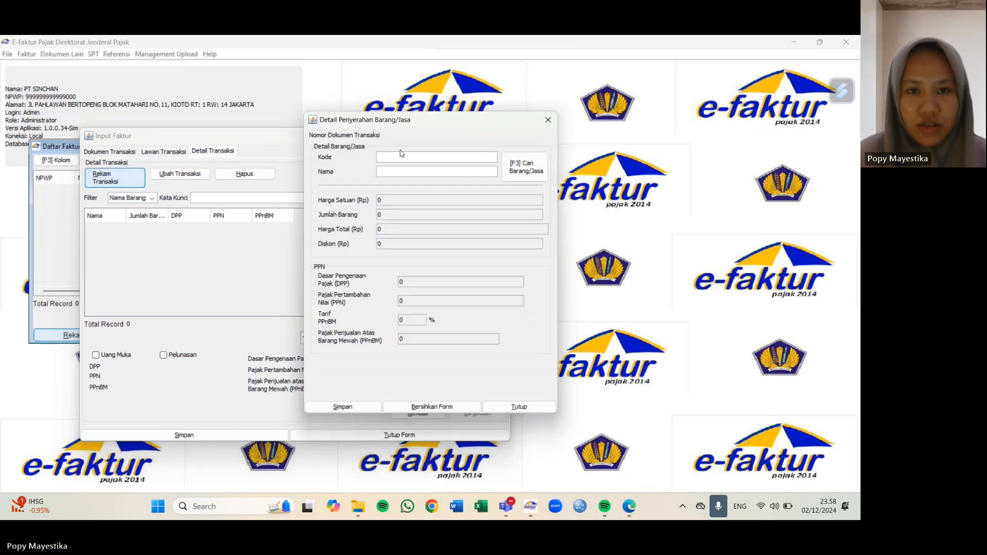
left_click_drag(432, 129, 264, 143)
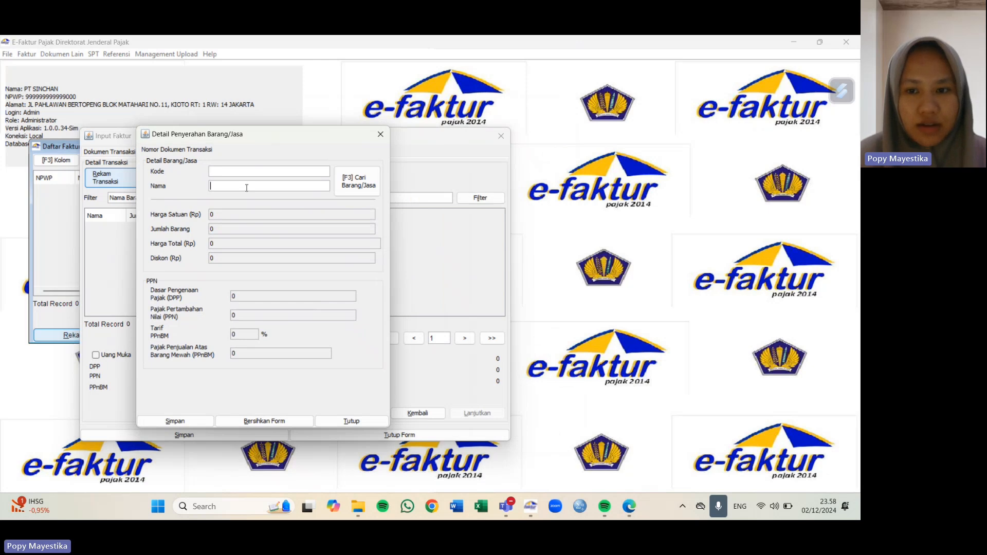
left_click(246, 186)
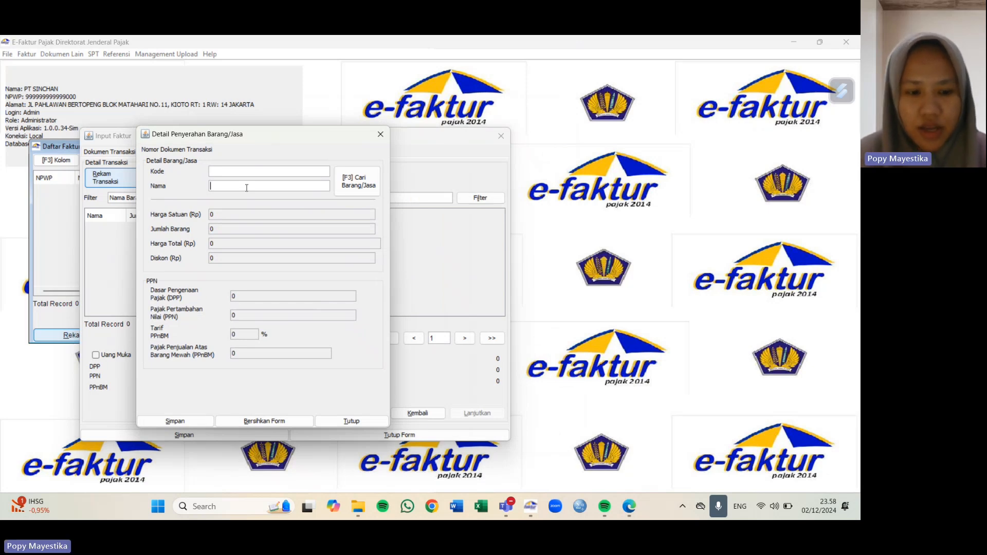
type("ST.TC")
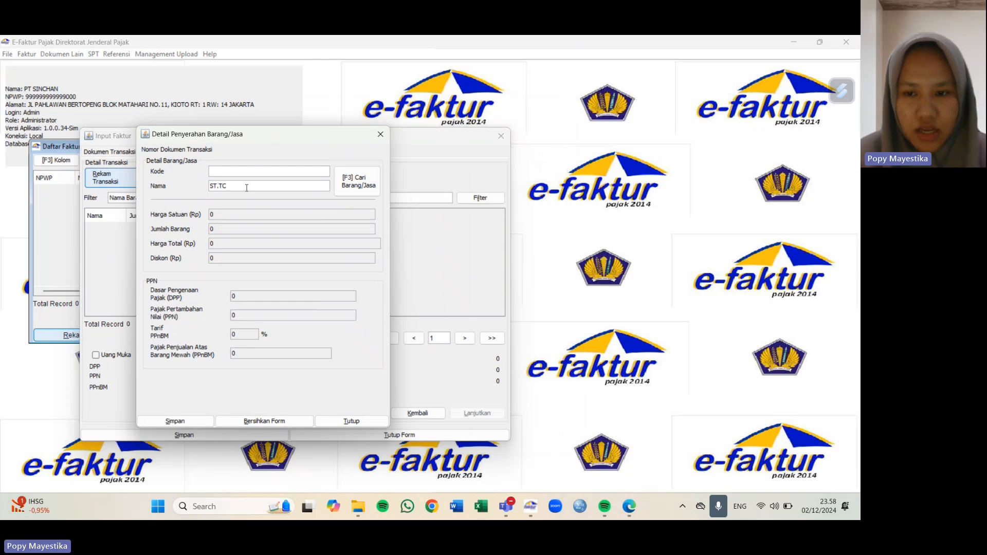
type("-400 Wh")
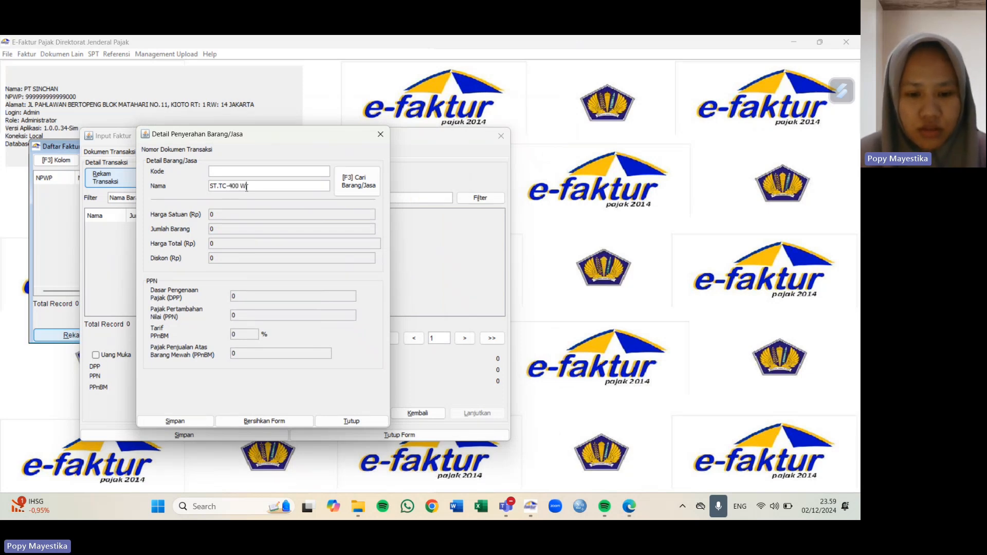
type("ite Ni")
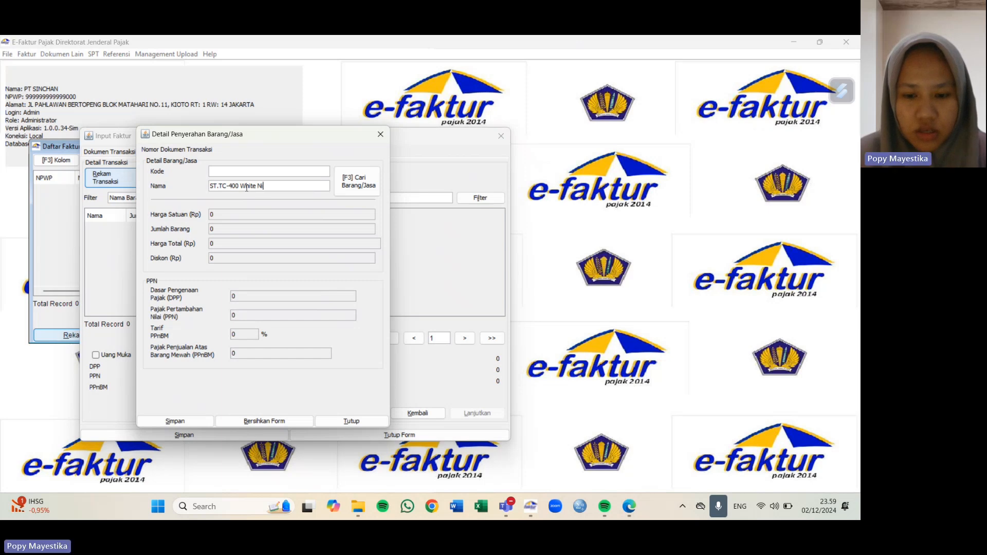
type("lon 10G")
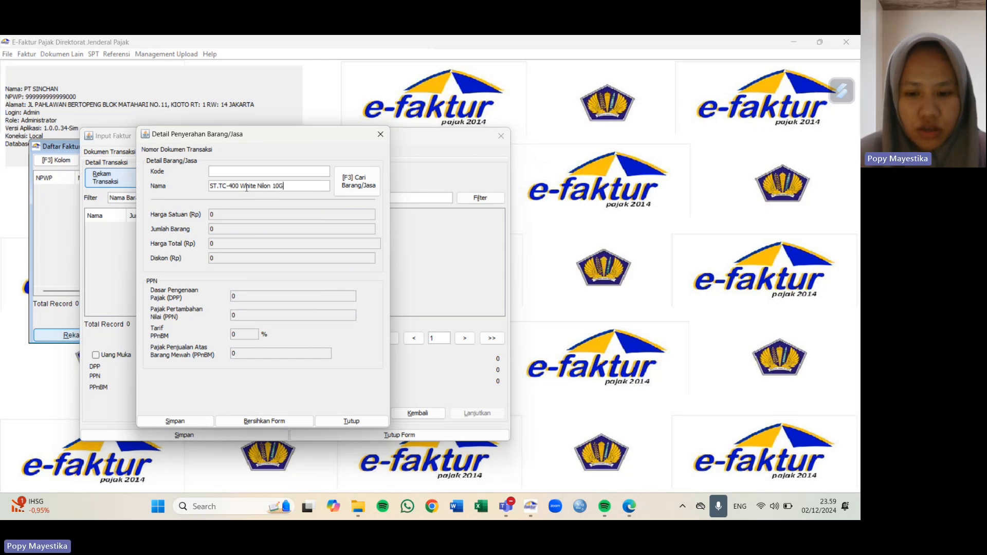
type("-A-S")
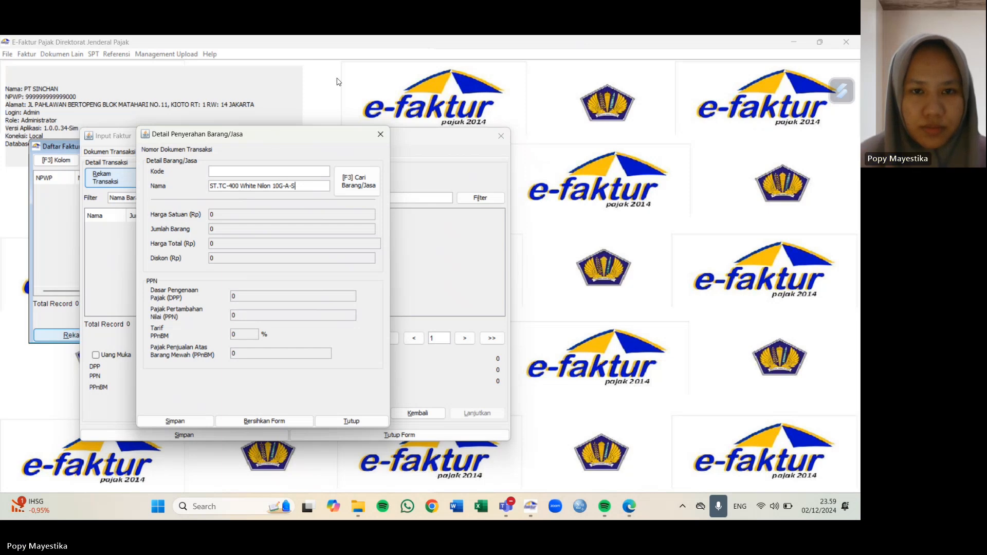
left_click(358, 187)
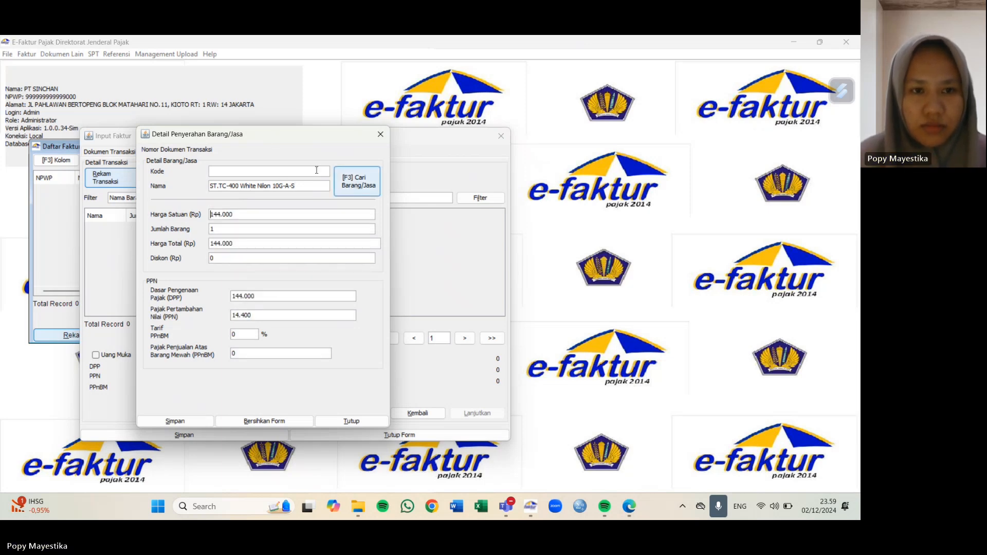
Step: Give the line quantity 300, discount 2.160.000 and PPN 4.514.400, save it, and start another
left_click(224, 228)
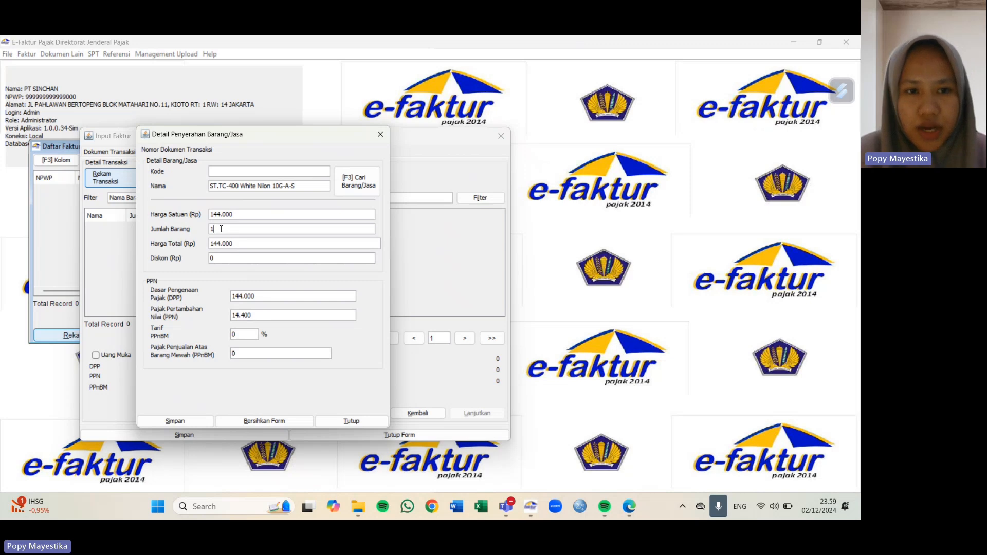
type("300")
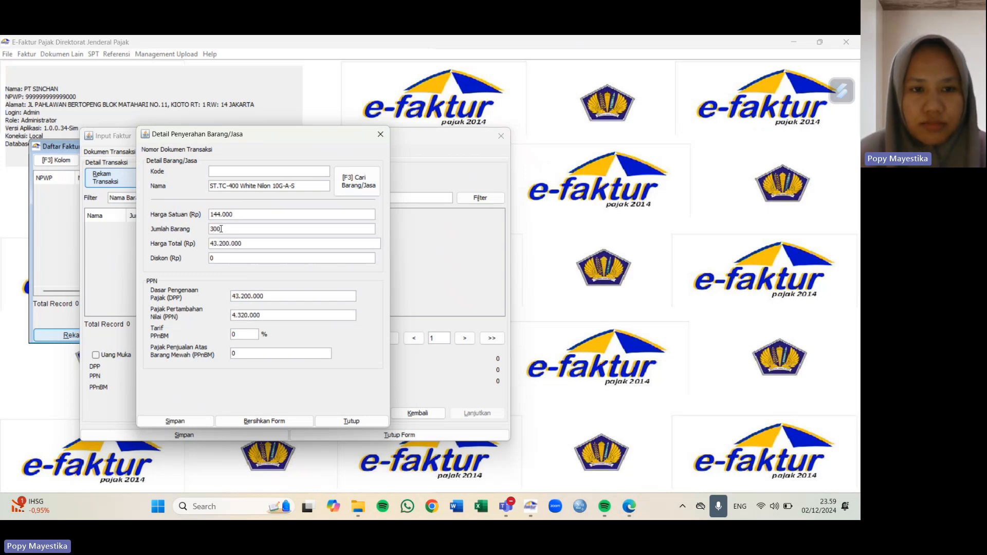
left_click(228, 259)
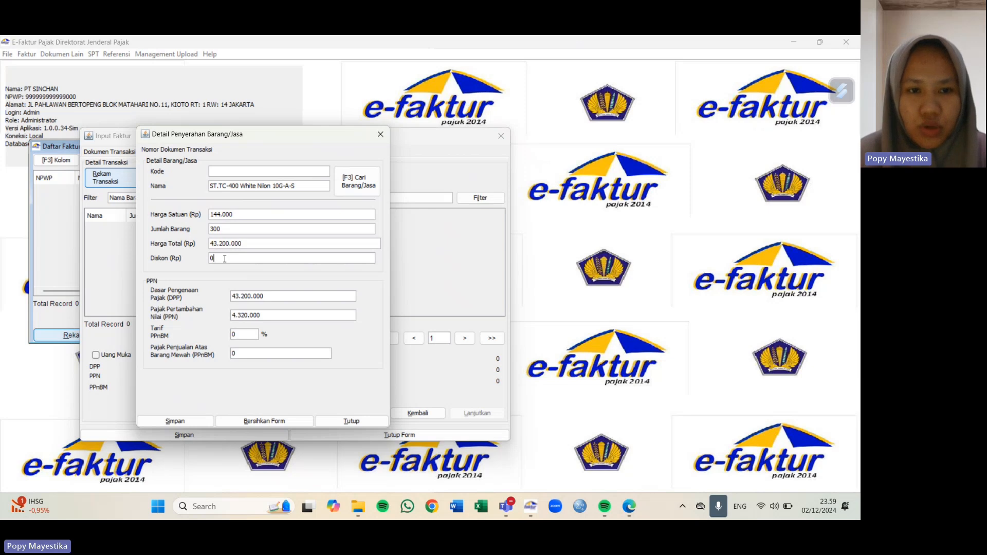
type("2")
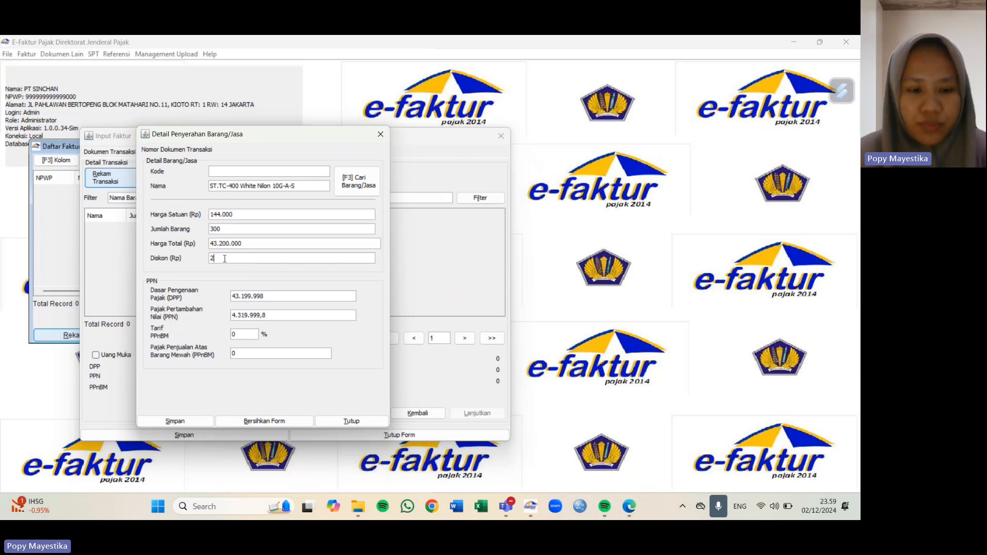
type("160000")
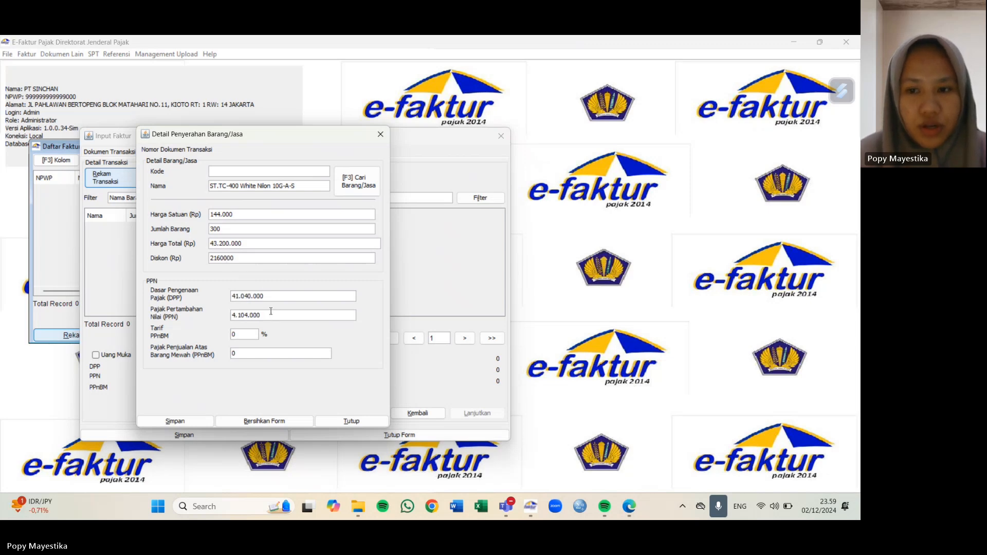
left_click(268, 315)
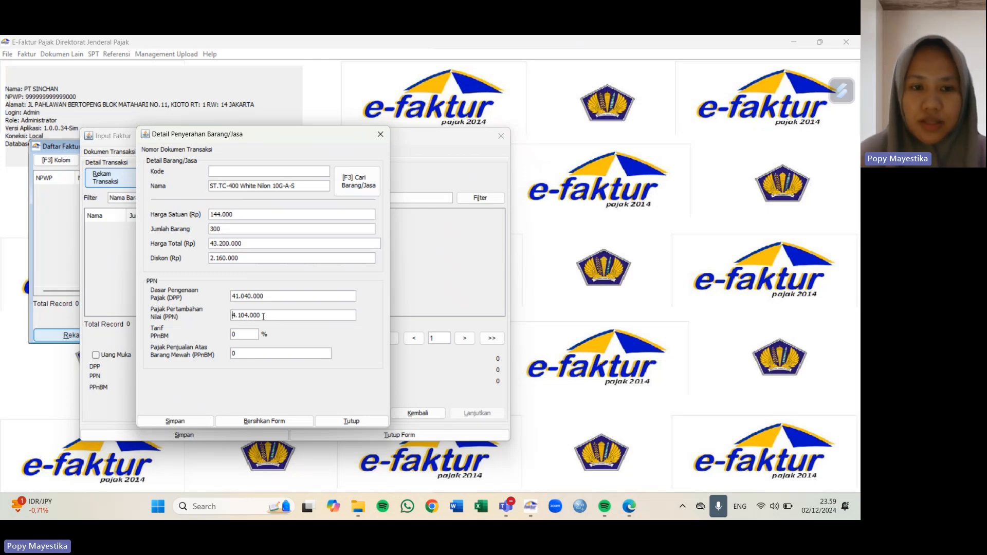
left_click_drag(262, 317, 230, 319)
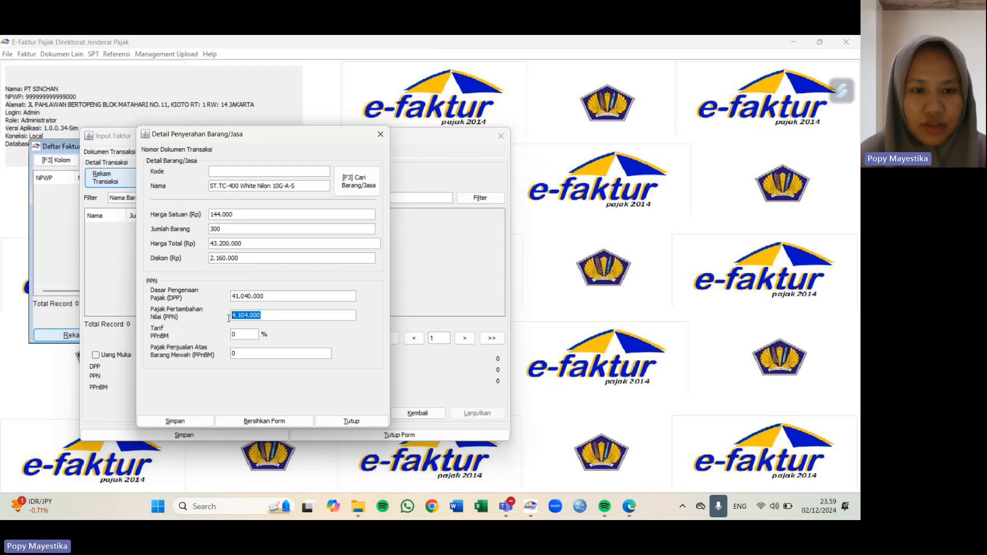
key("BackSpace")
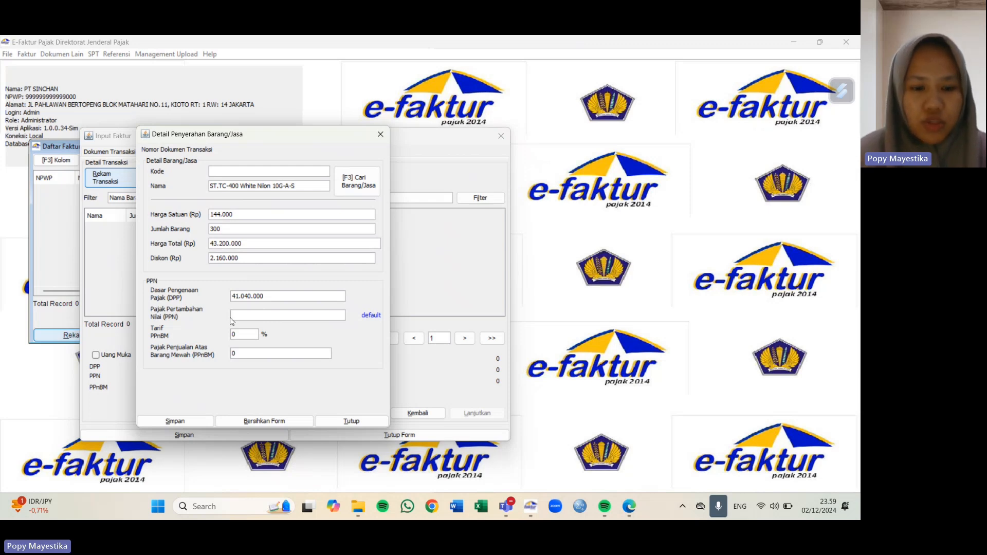
type("4.51")
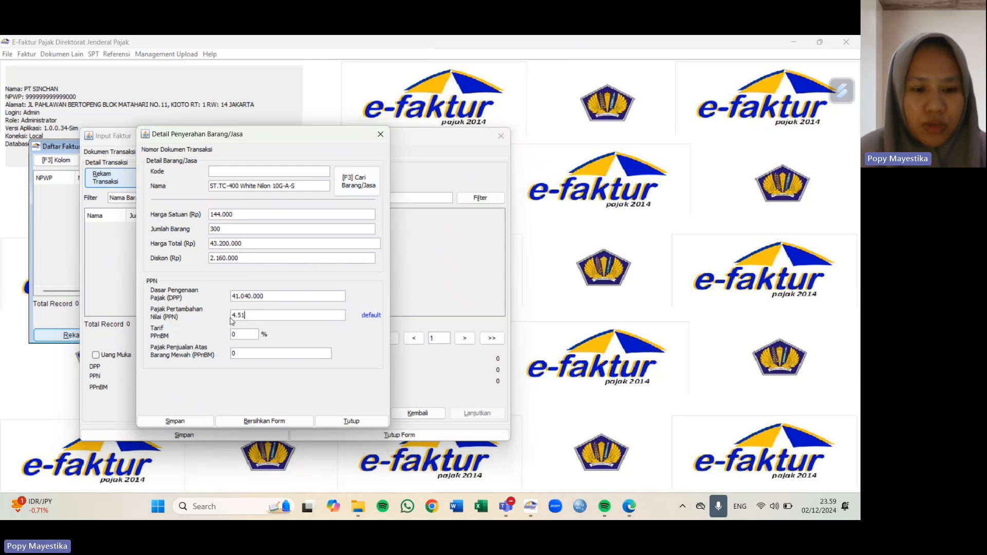
type("4.400")
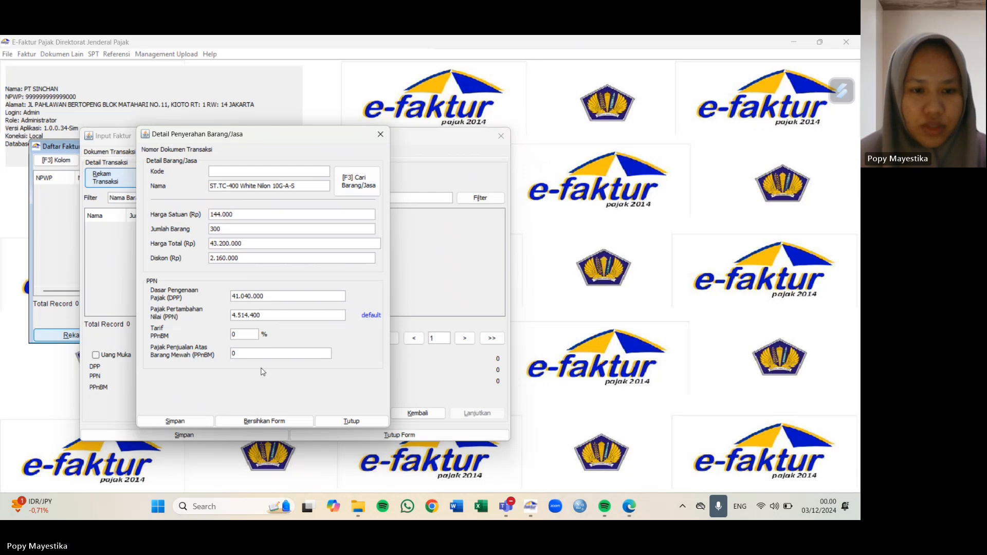
left_click(175, 421)
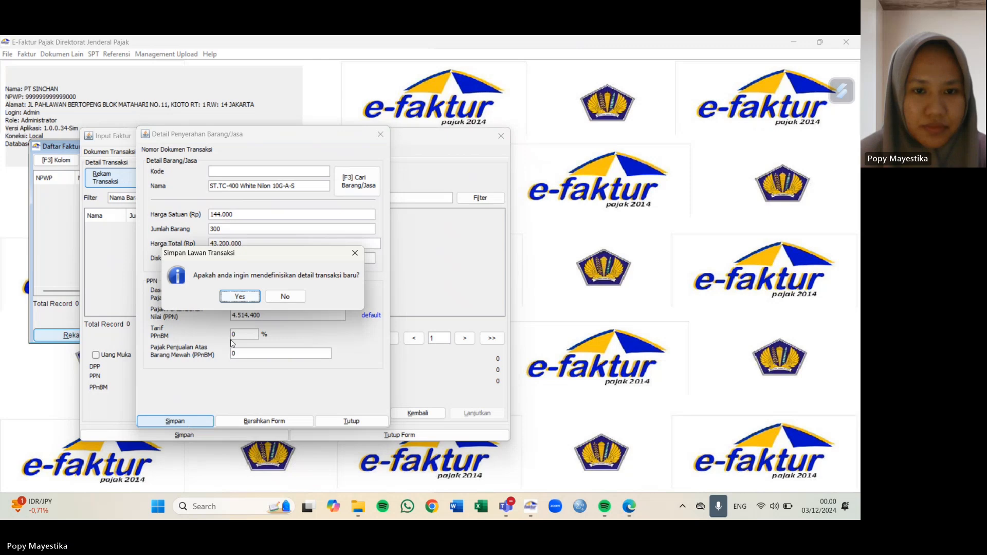
left_click(253, 300)
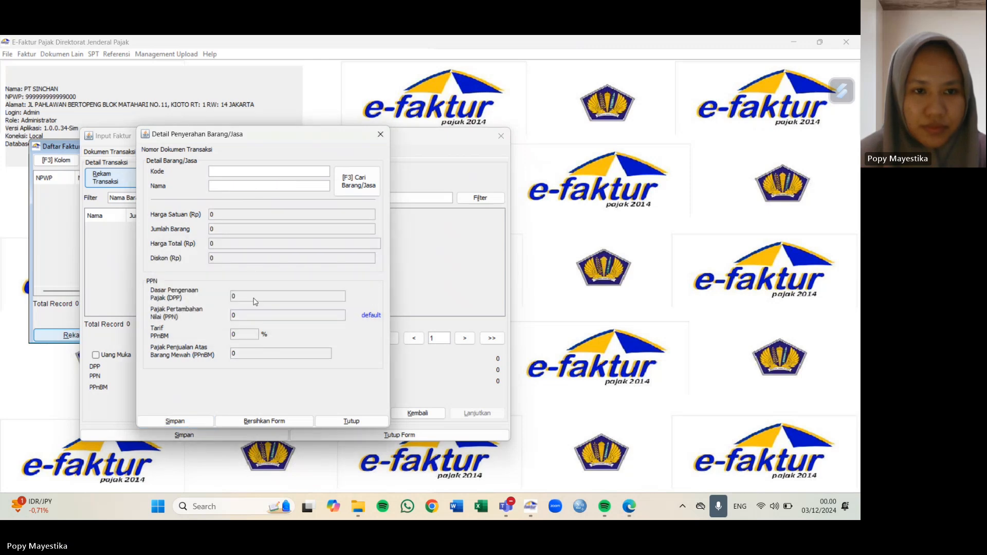
Step: Register ST.TC-600 White 7G B-M (RJ) as new goods priced 376.000 and load it into the line
left_click(225, 187)
type("ST.TQ")
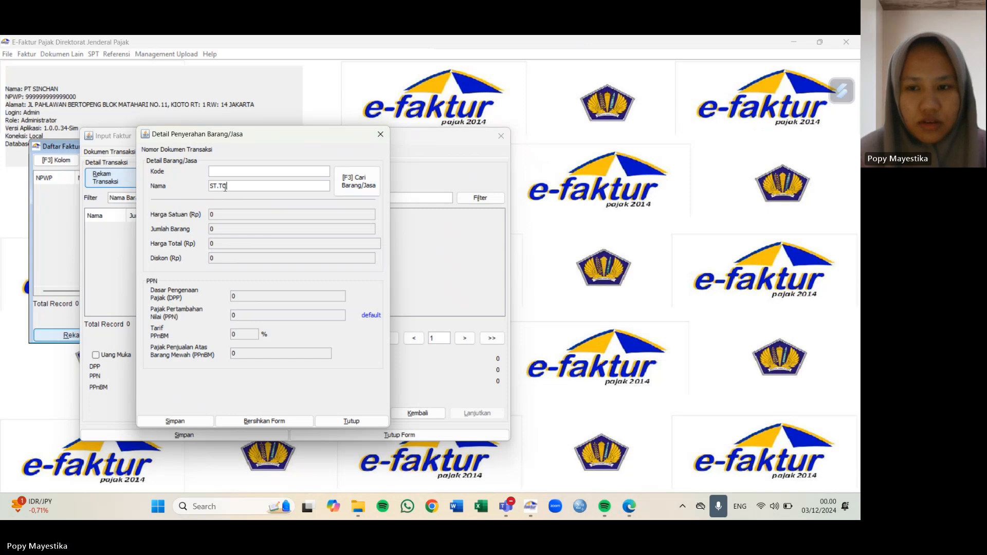
type("-6")
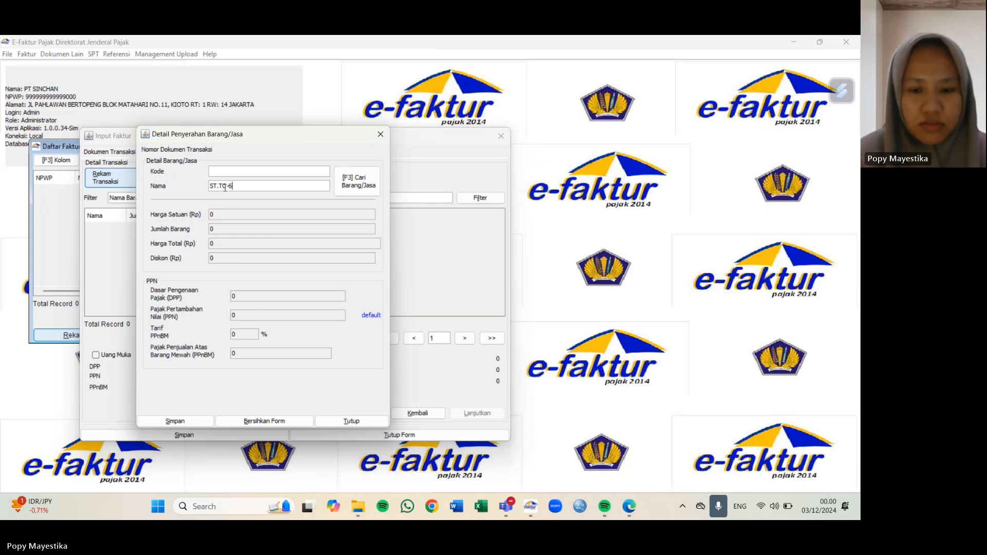
type("00 W")
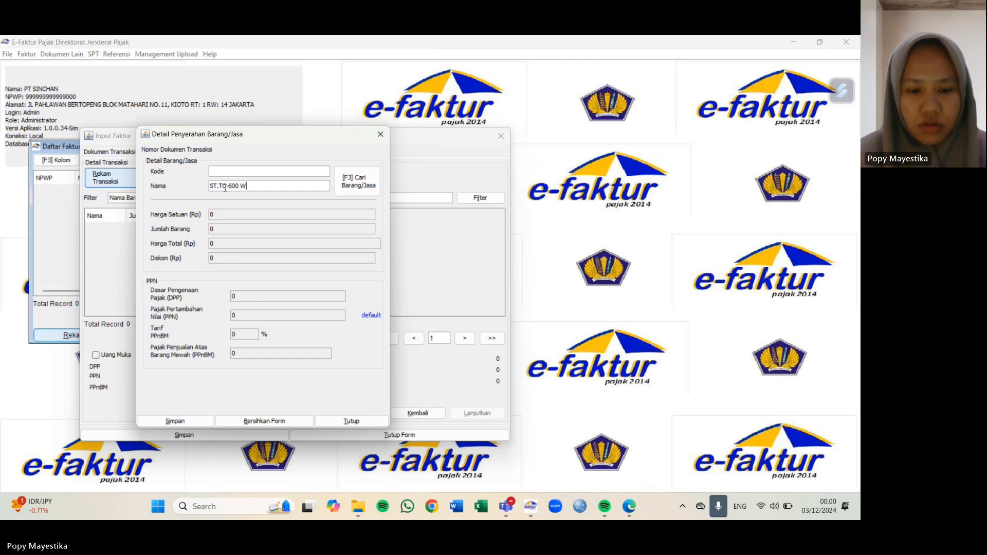
type("hite 7")
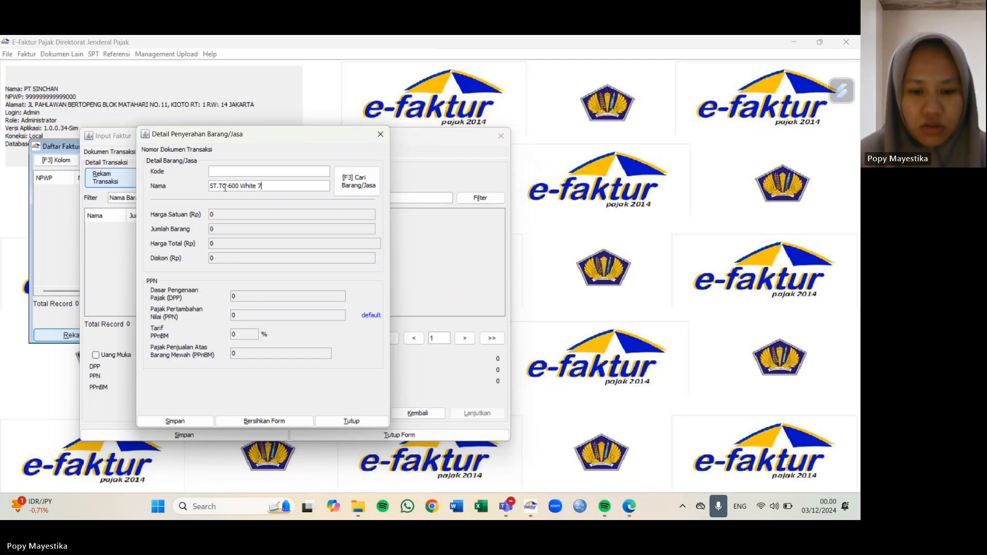
type("G B")
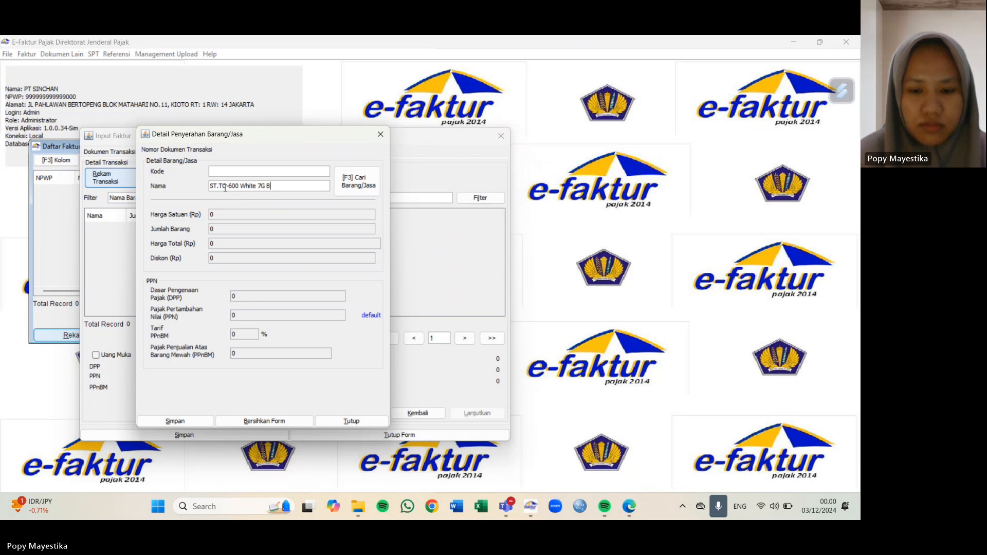
type("-M")
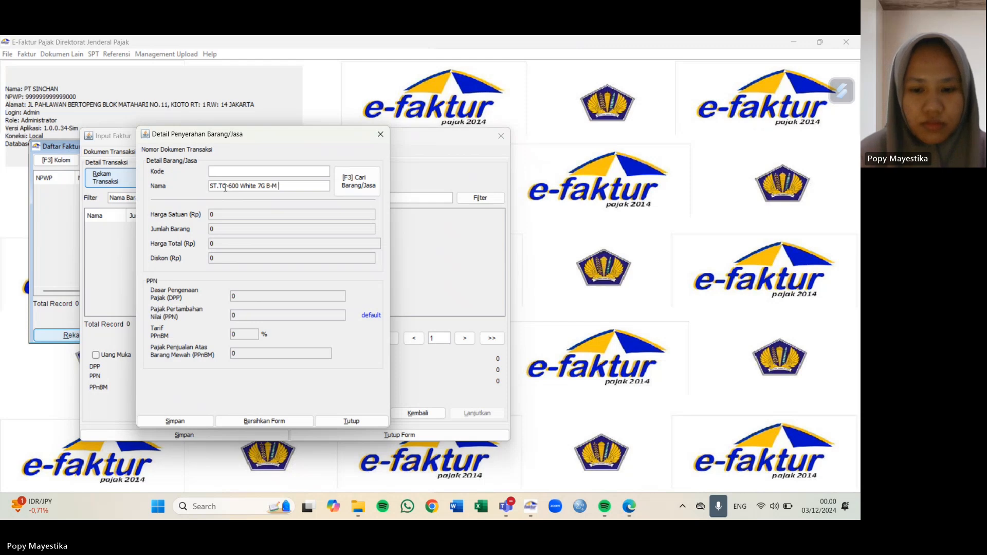
type(" (RJ)")
key("Return")
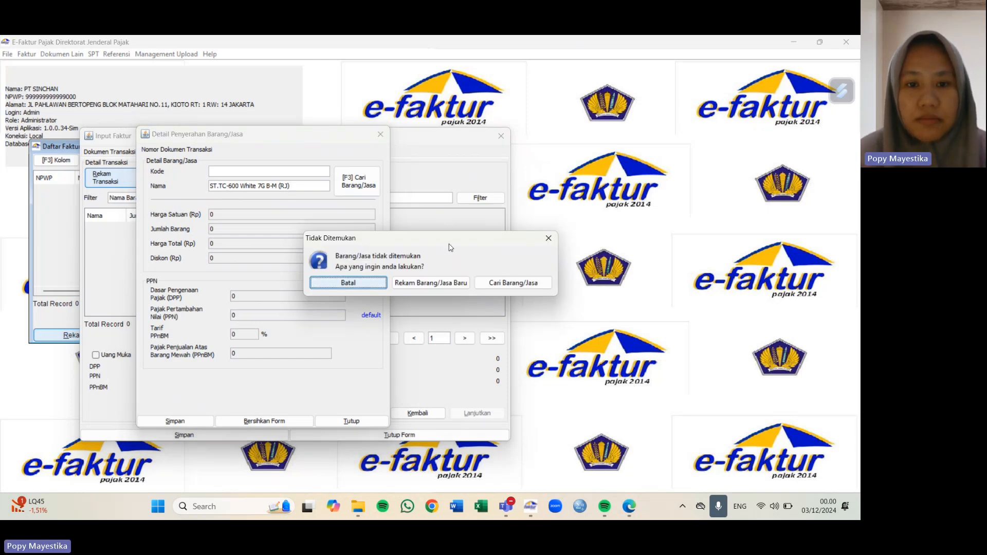
left_click_drag(450, 246, 367, 251)
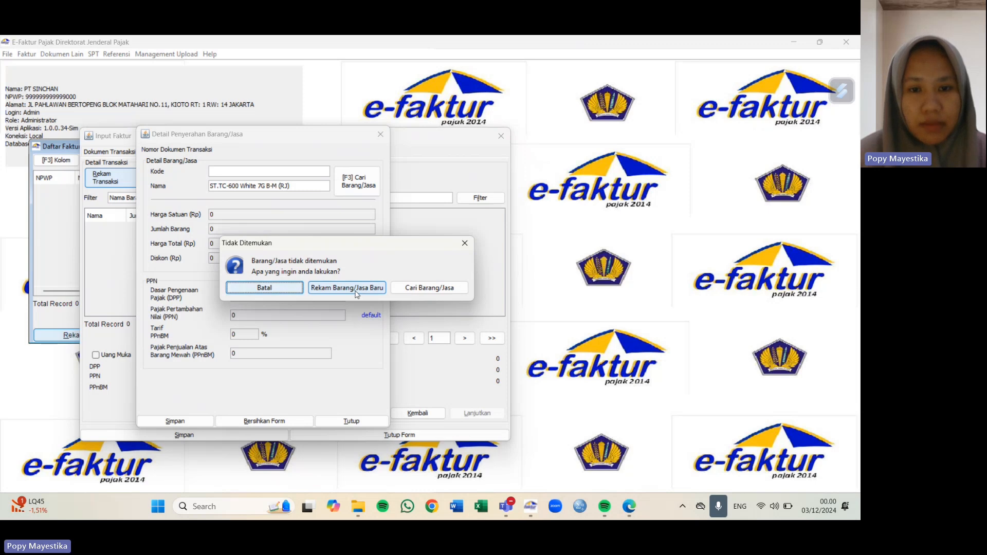
left_click(356, 291)
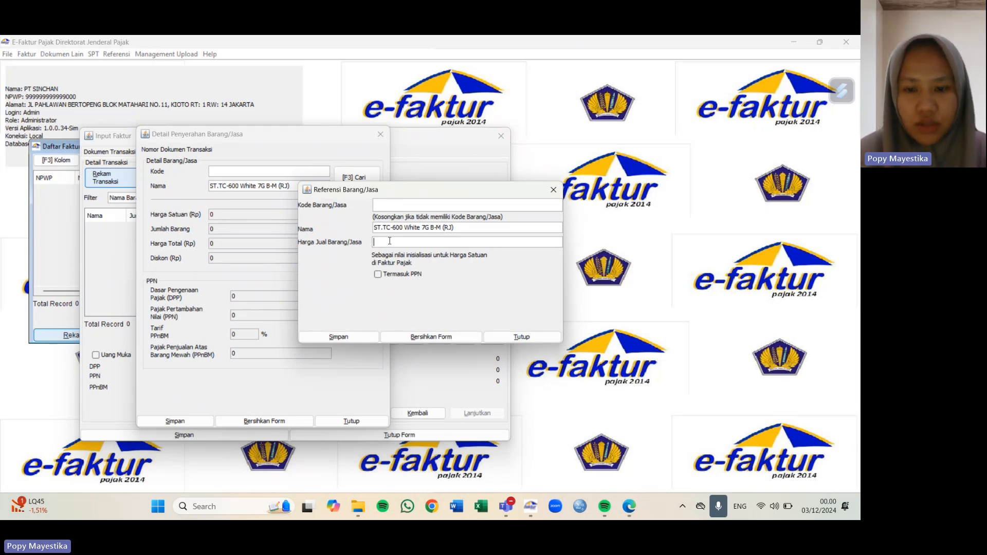
type("376000")
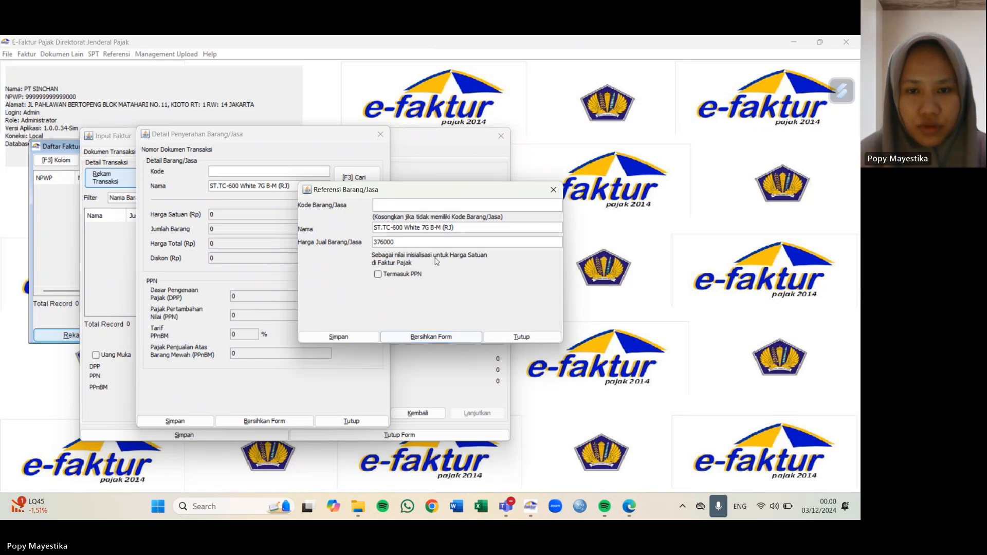
left_click(445, 229)
left_click(350, 338)
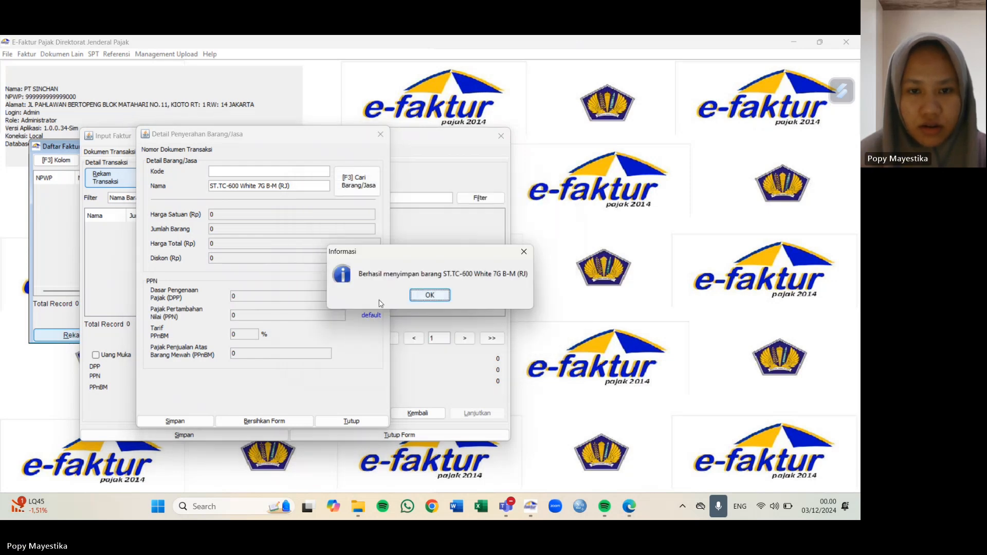
left_click(429, 295)
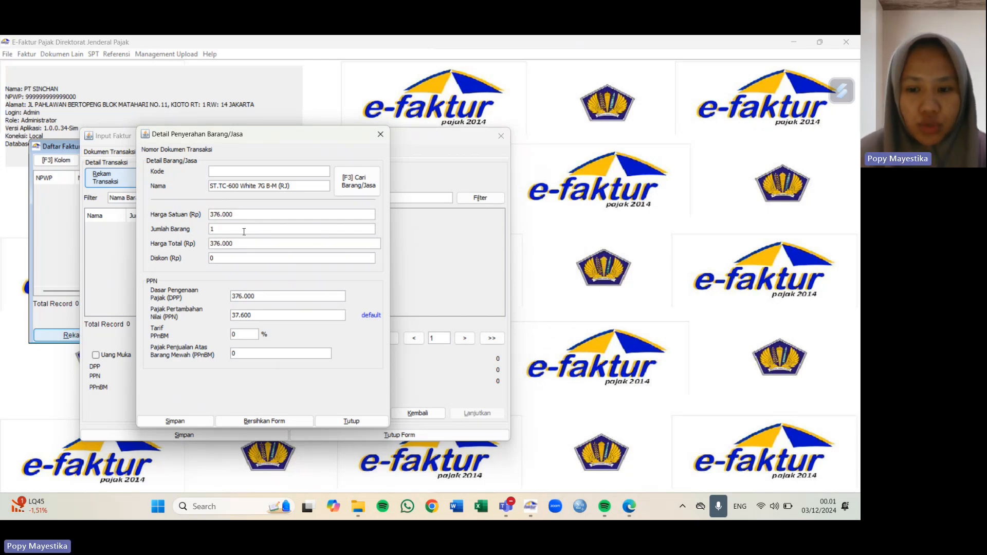
Step: Set the ST.TC-600 line to 275 units with a 5.170.000 discount
type("275")
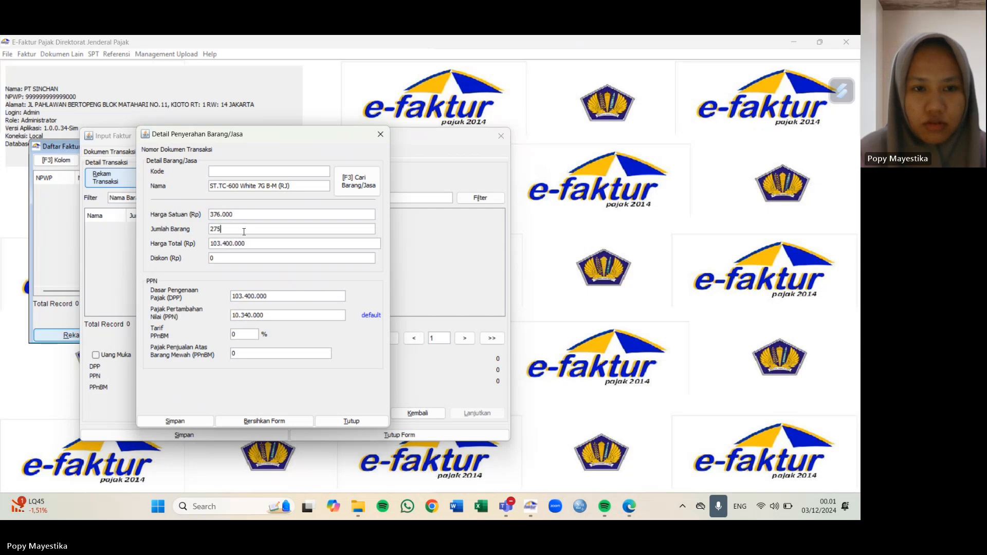
left_click(229, 260)
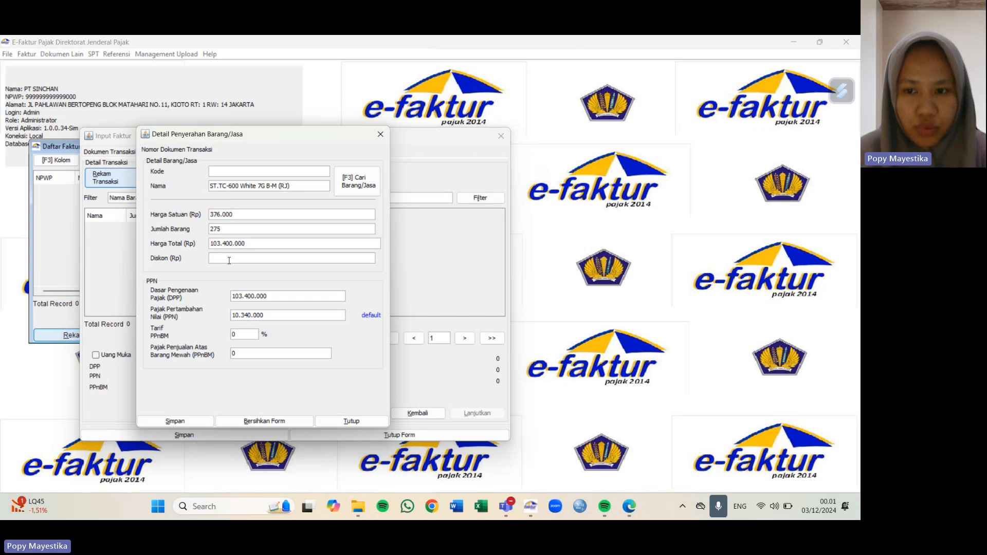
type("5")
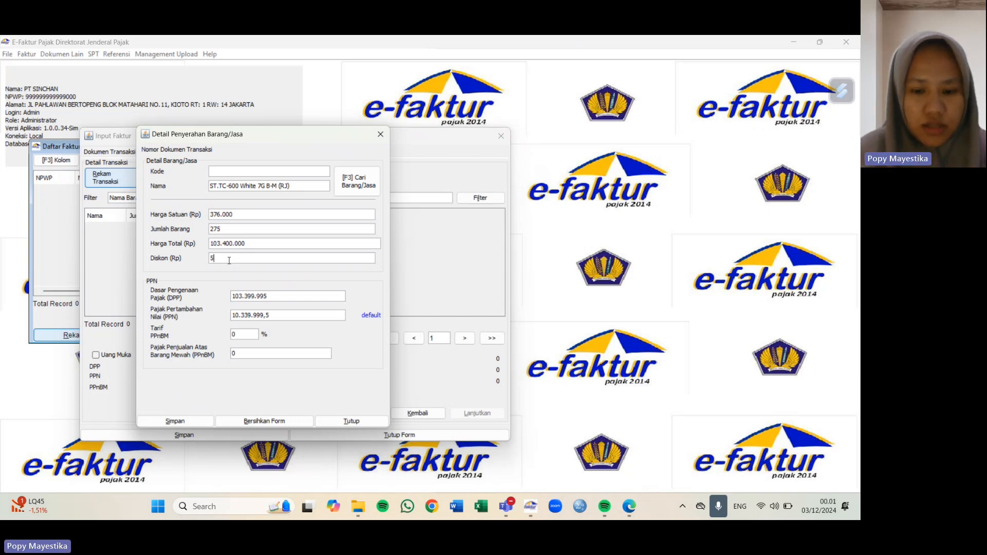
type(".170")
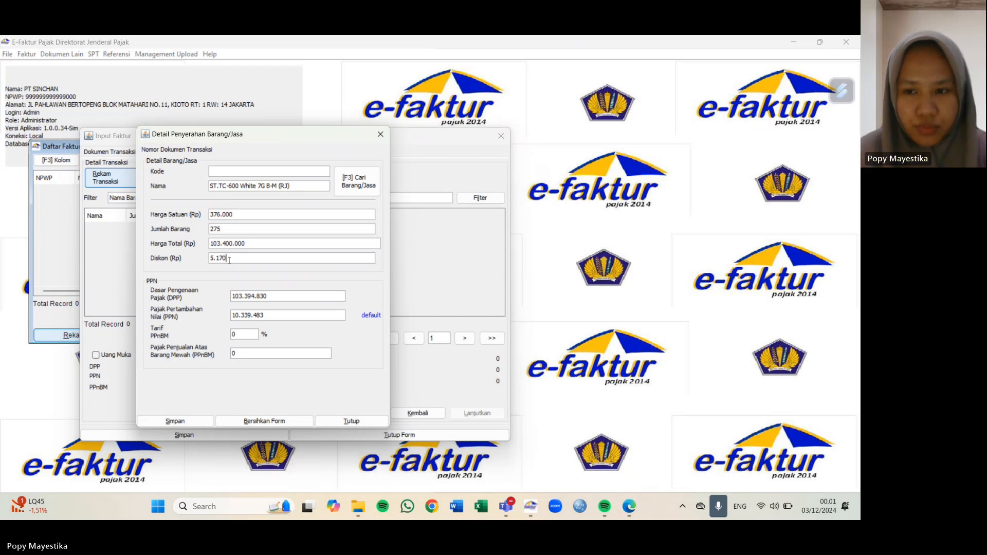
type("000")
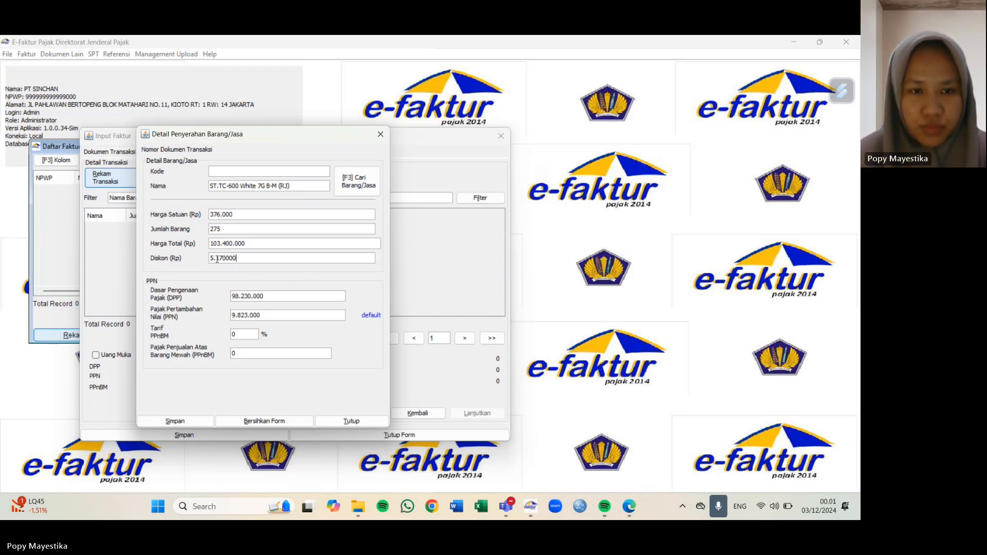
left_click(216, 259)
key("BackSpace")
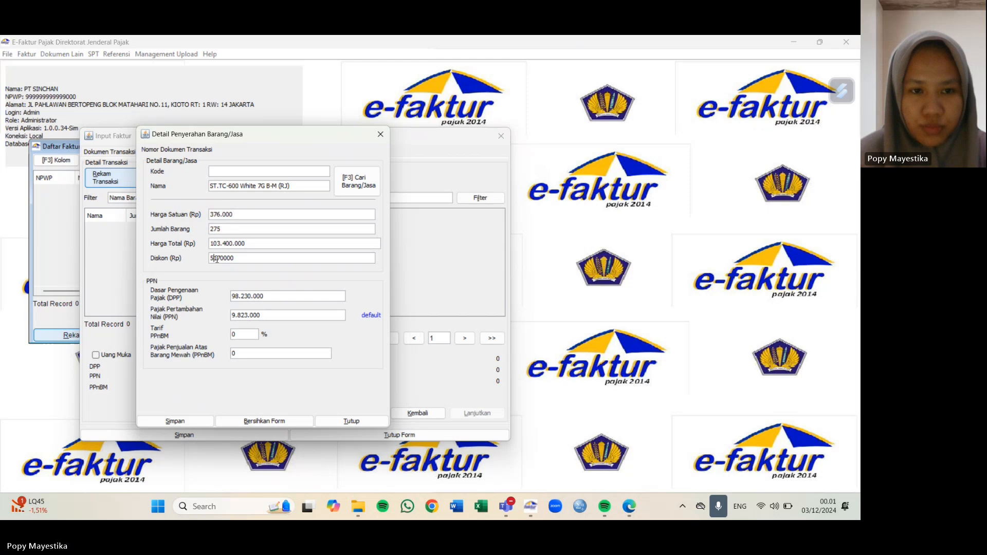
left_click(244, 243)
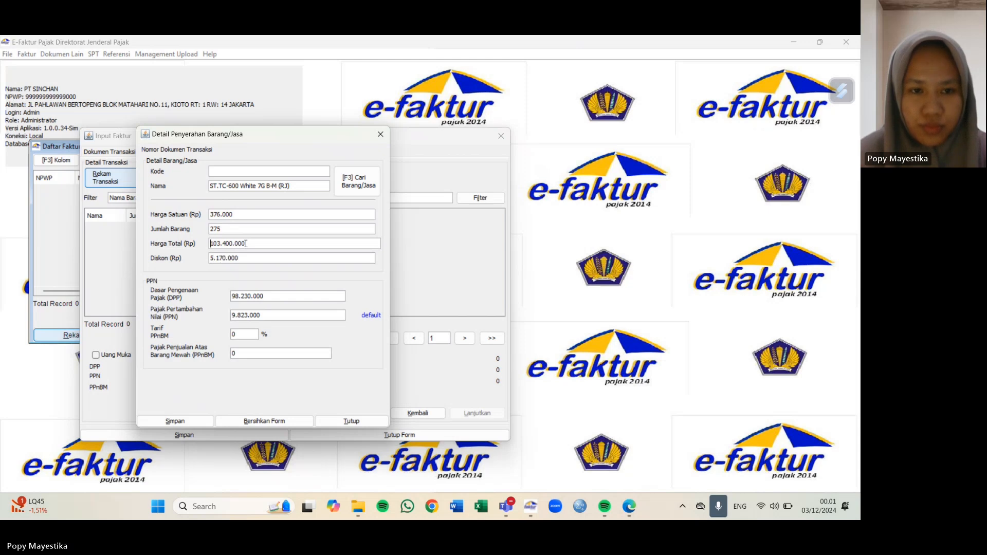
Step: Overwrite PPN with 10.805.300, save the line, and start another detail
double_click(266, 314)
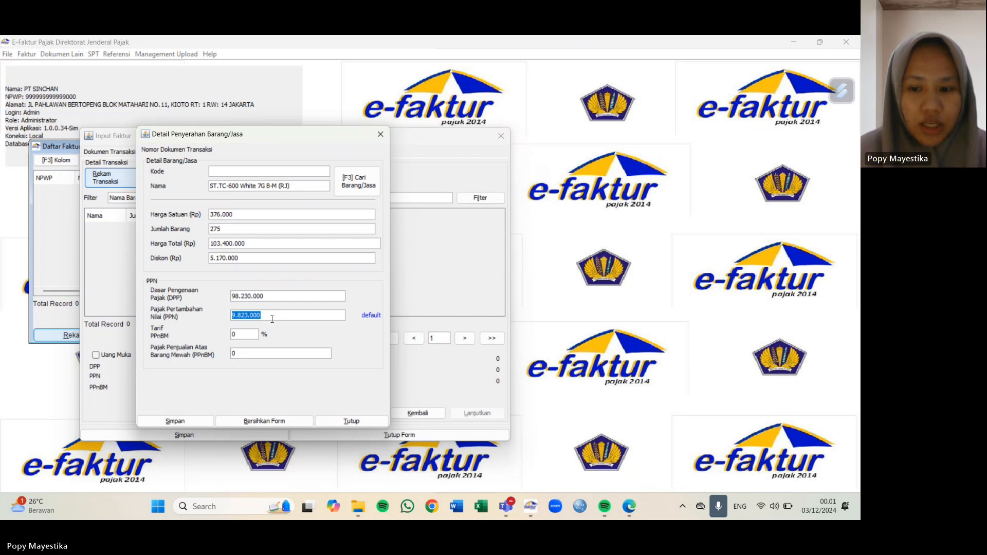
key("BackSpace")
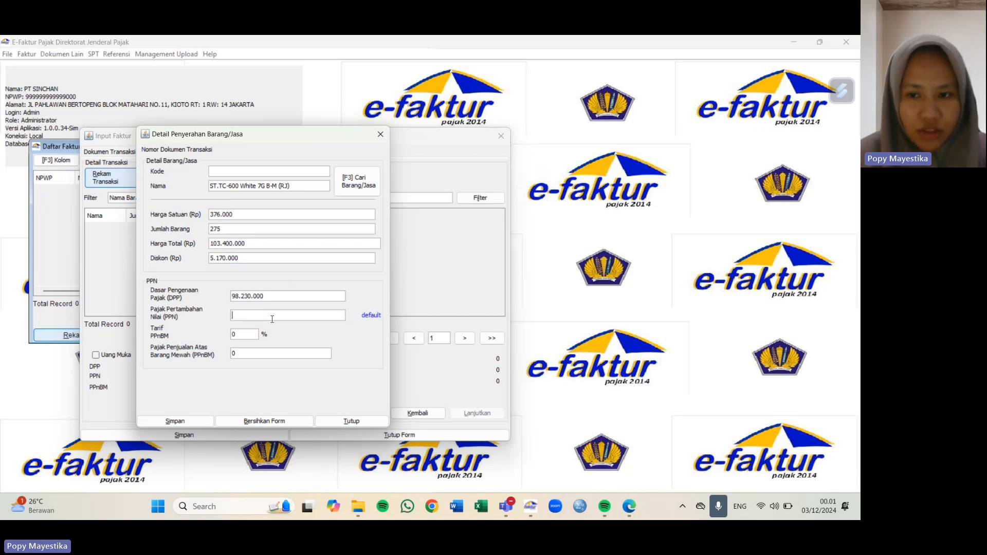
type("10")
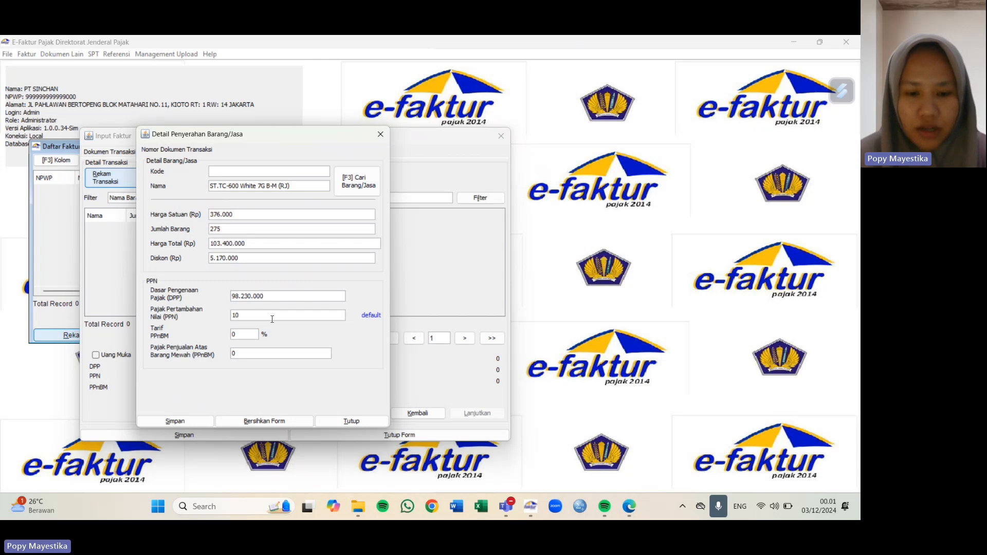
type("80")
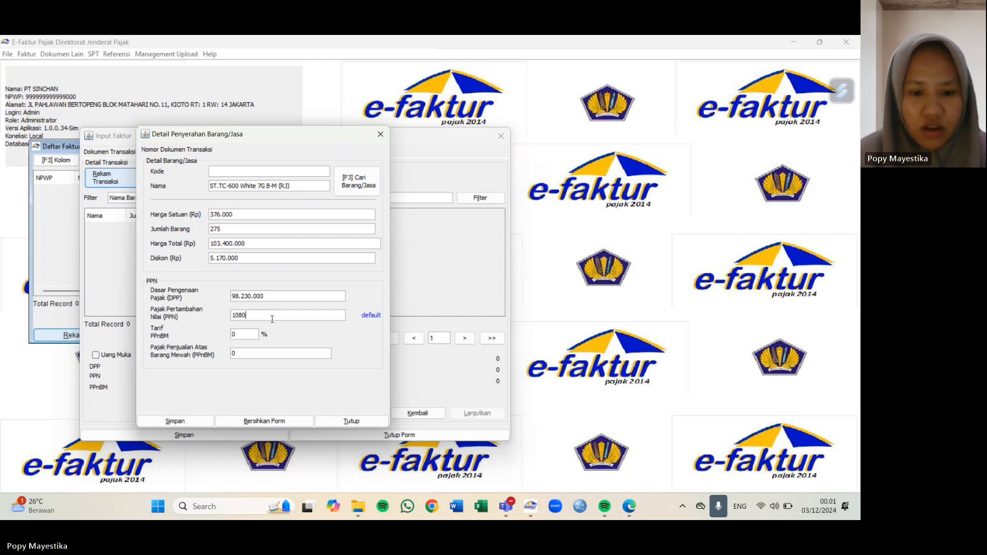
type("5300")
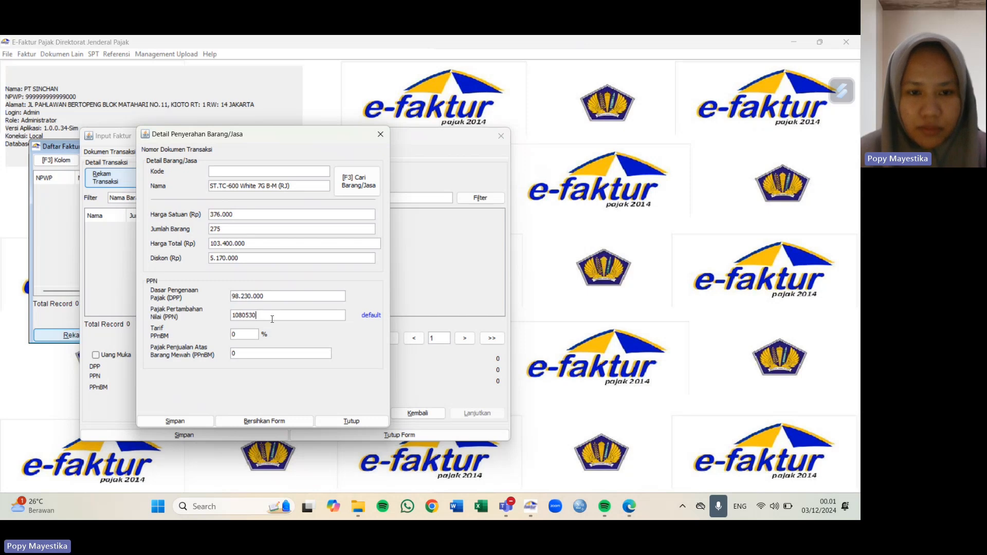
left_click(267, 297)
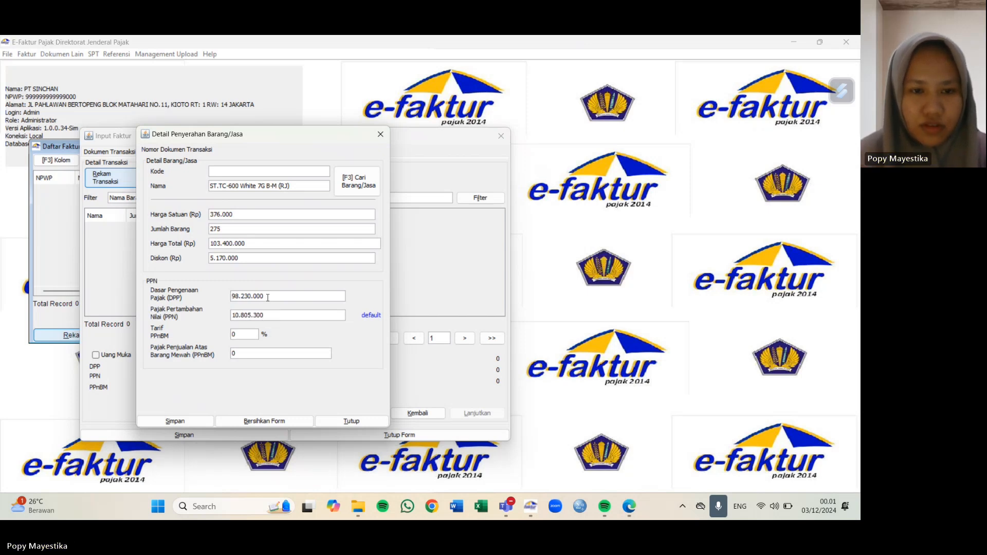
left_click(172, 421)
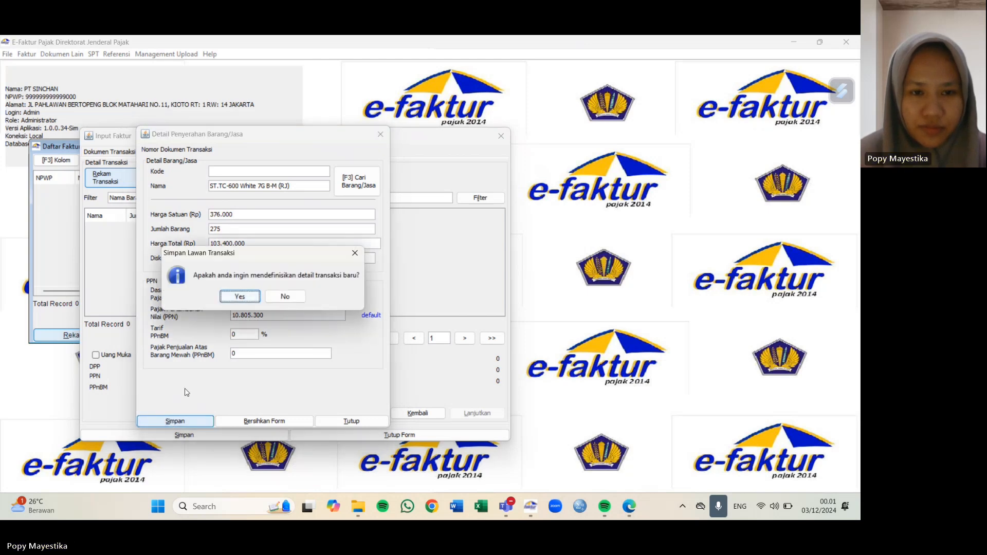
left_click(241, 297)
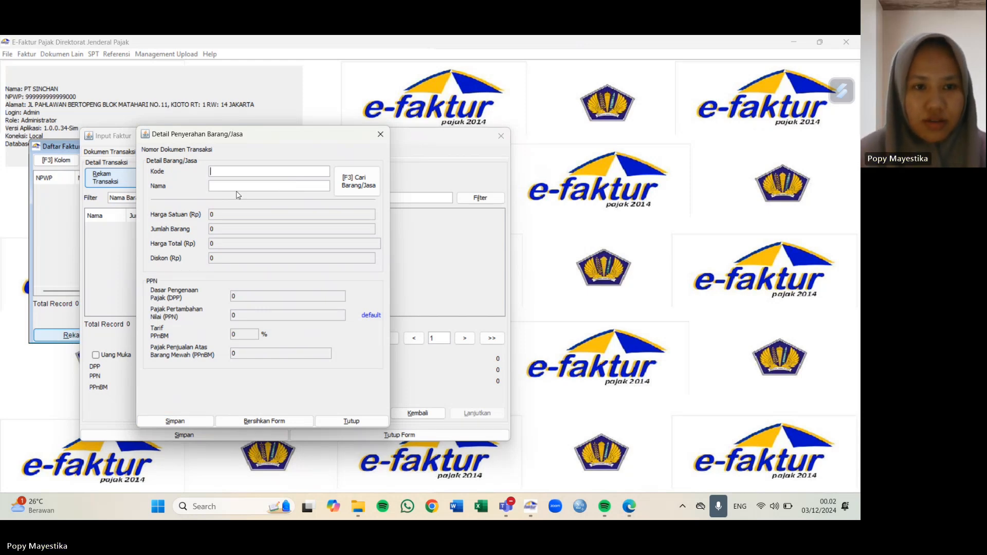
Step: Register ST.TC-500 White 7G B-M (RJ) as a new item priced 156.000
type("ST.")
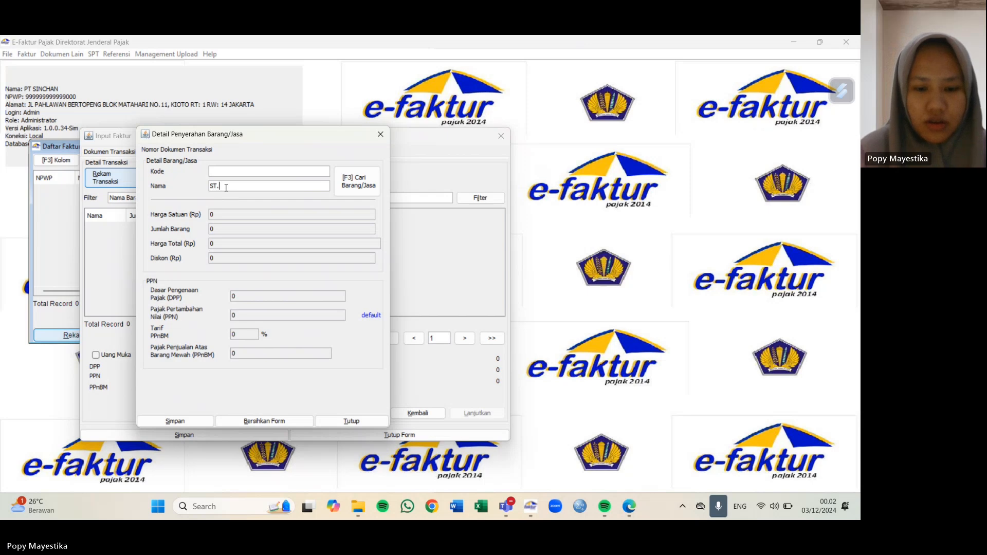
type("TO-500 W")
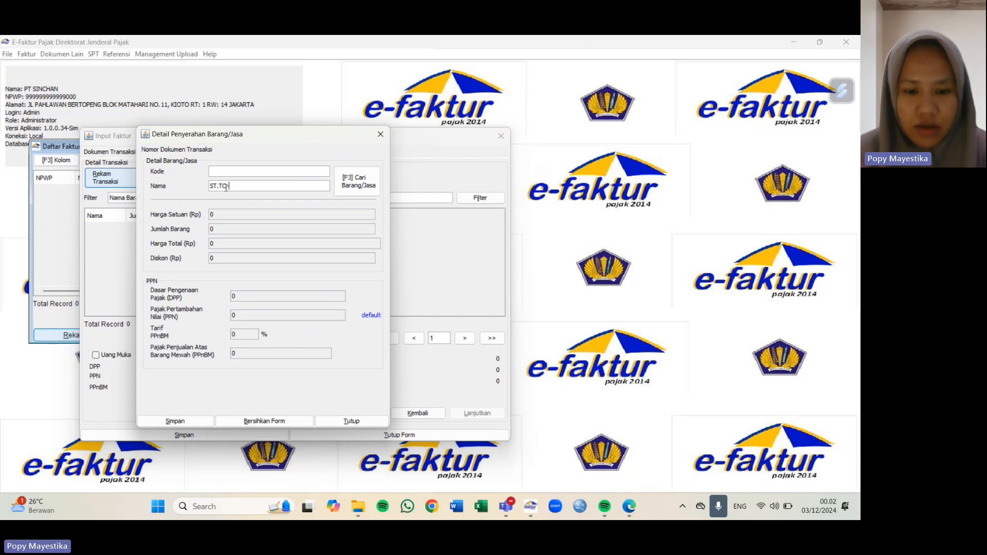
type("hit")
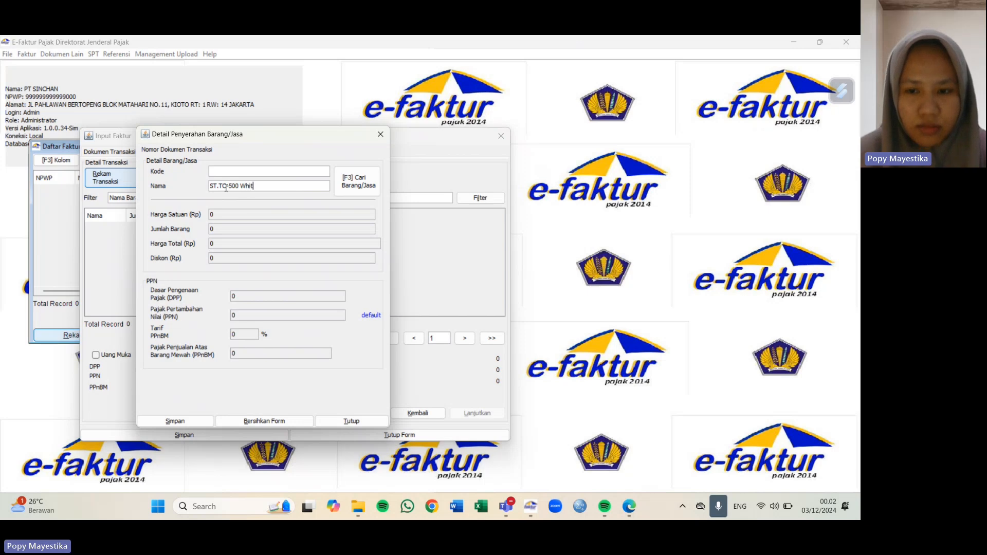
type("e 7")
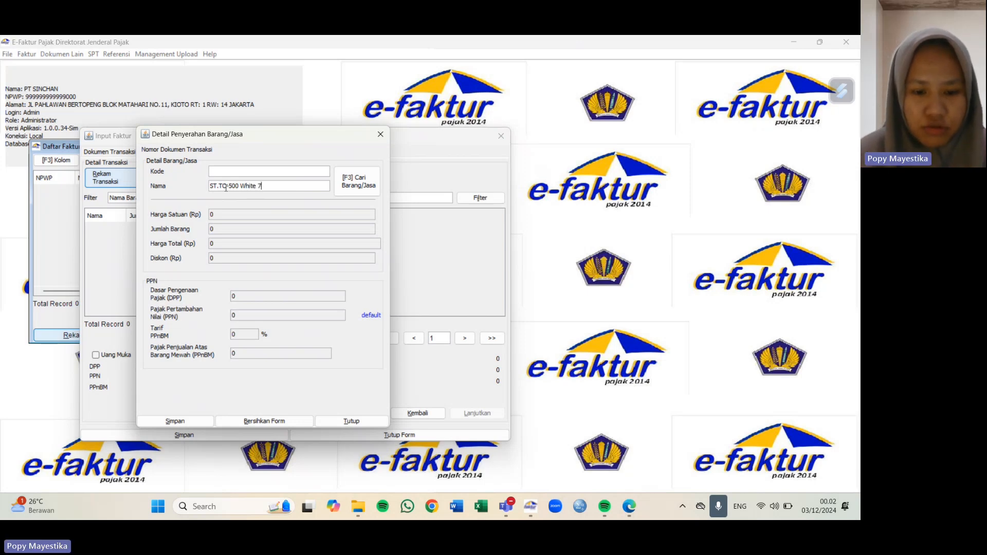
type("G B-M")
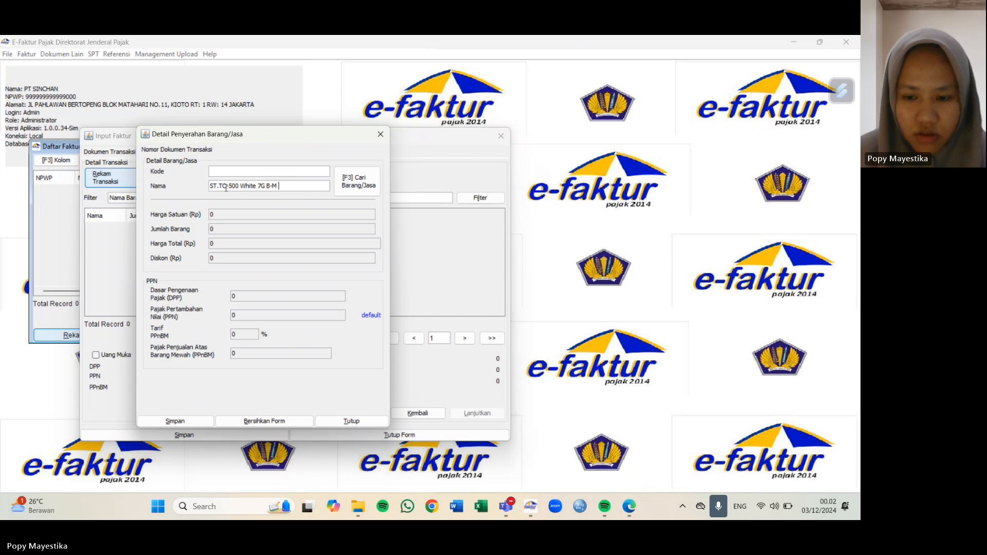
type("(RJ)")
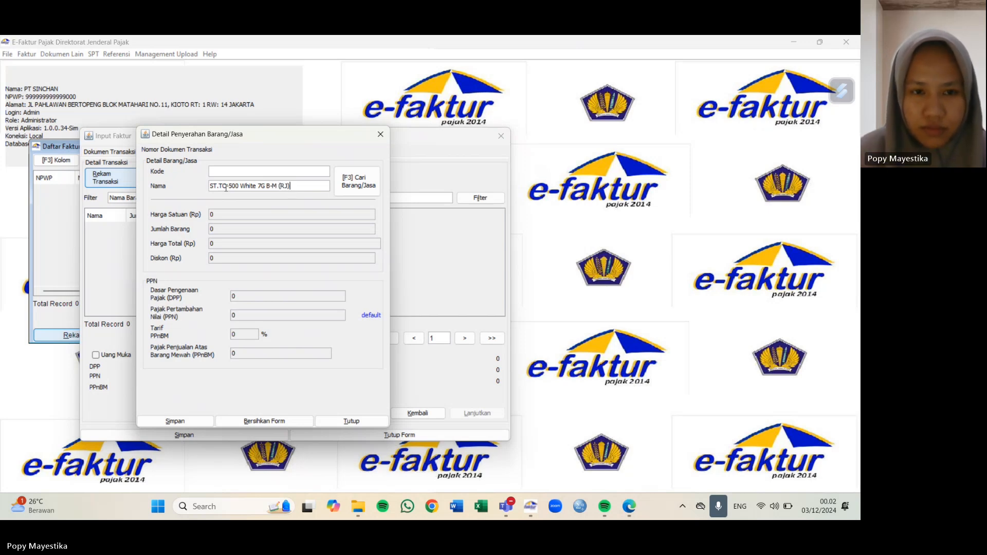
key("Return")
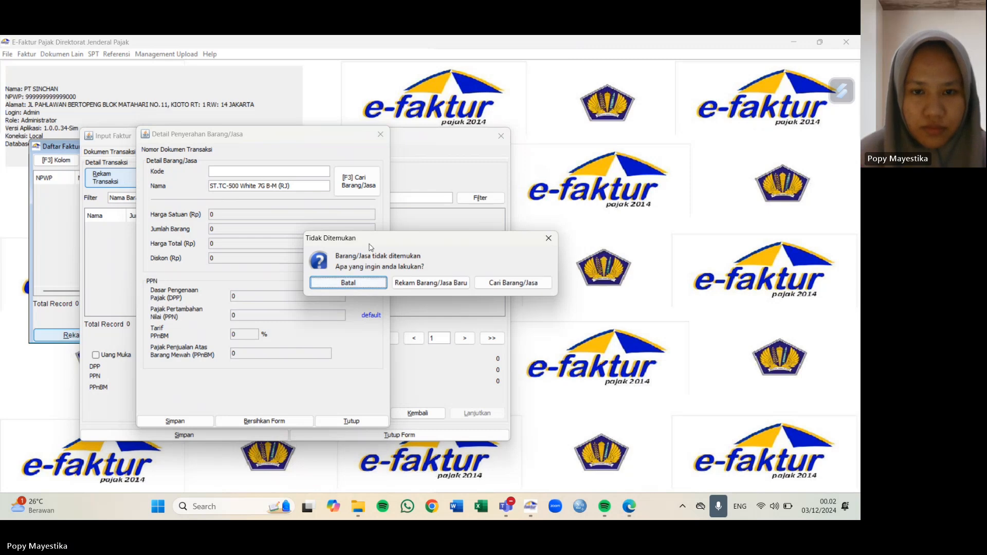
left_click(427, 283)
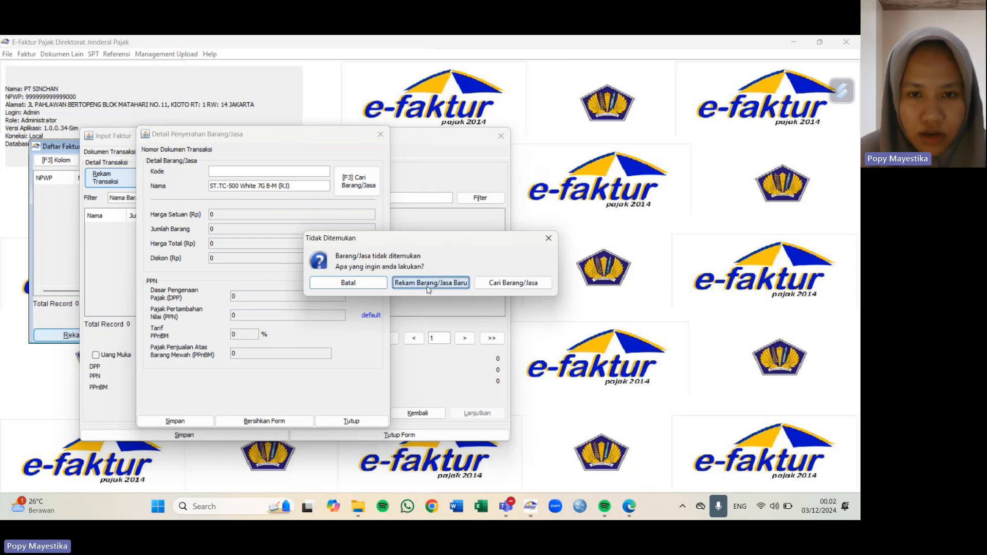
left_click(409, 241)
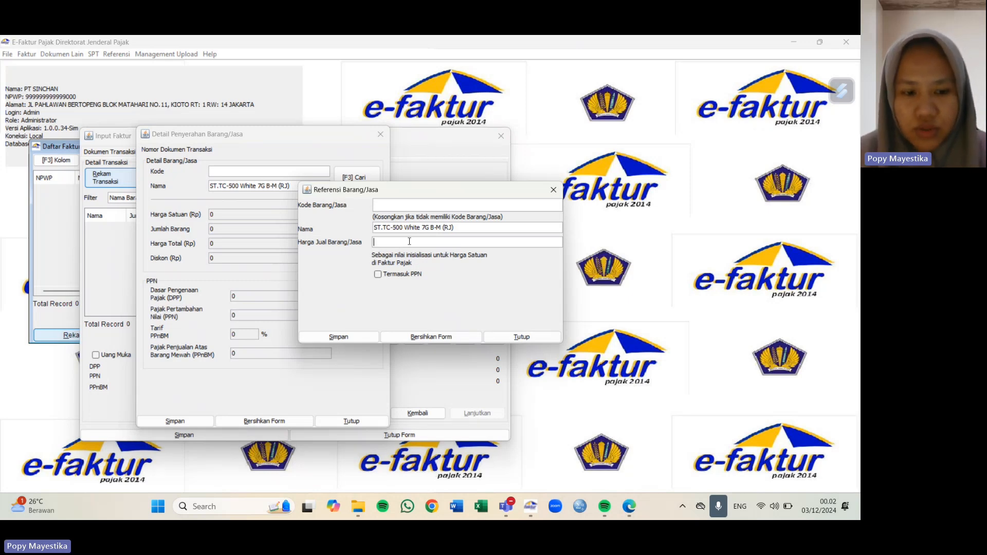
type("156000")
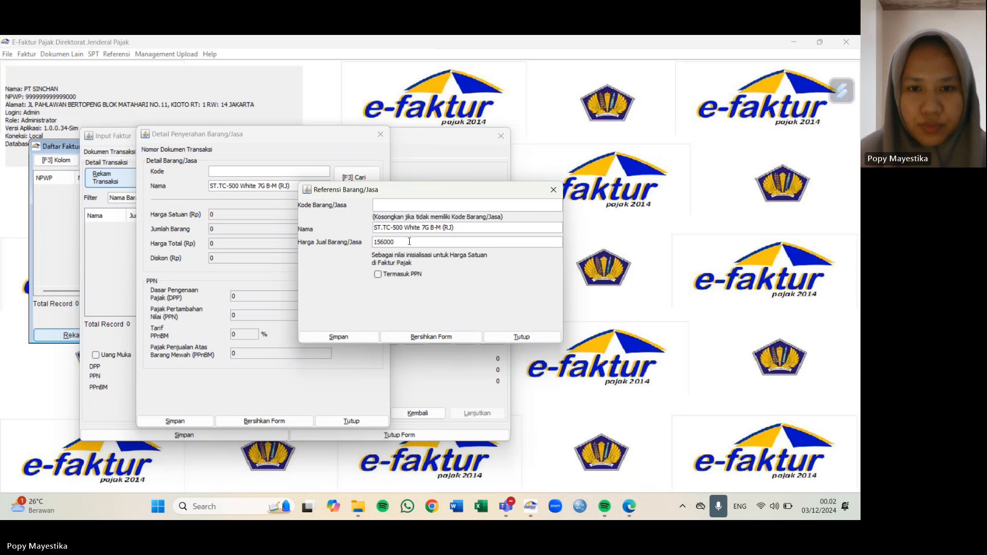
left_click(429, 227)
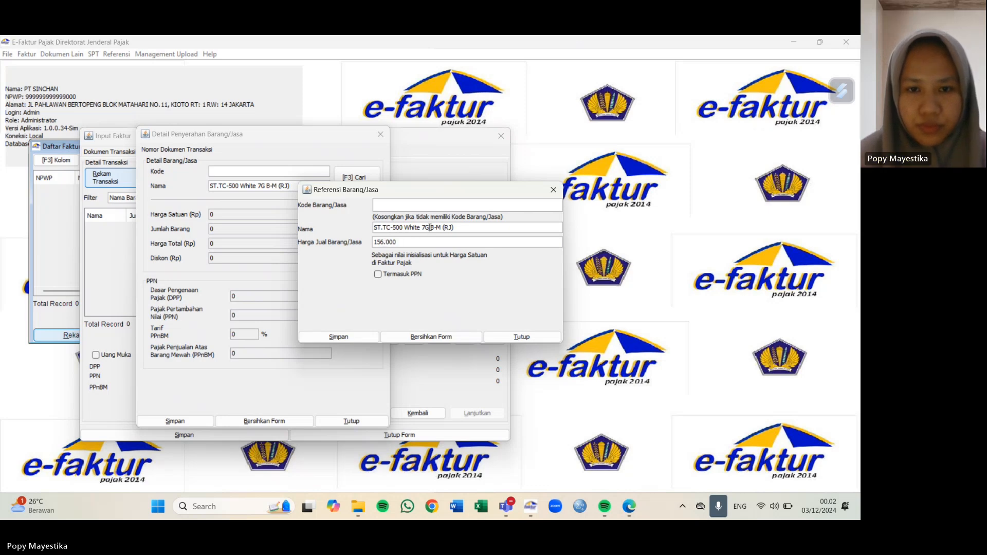
left_click(337, 337)
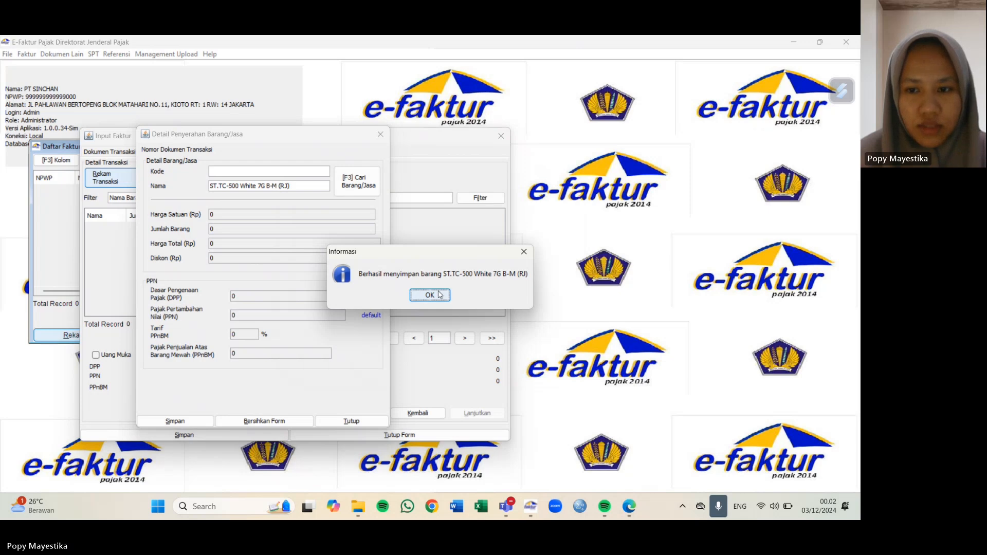
left_click(439, 294)
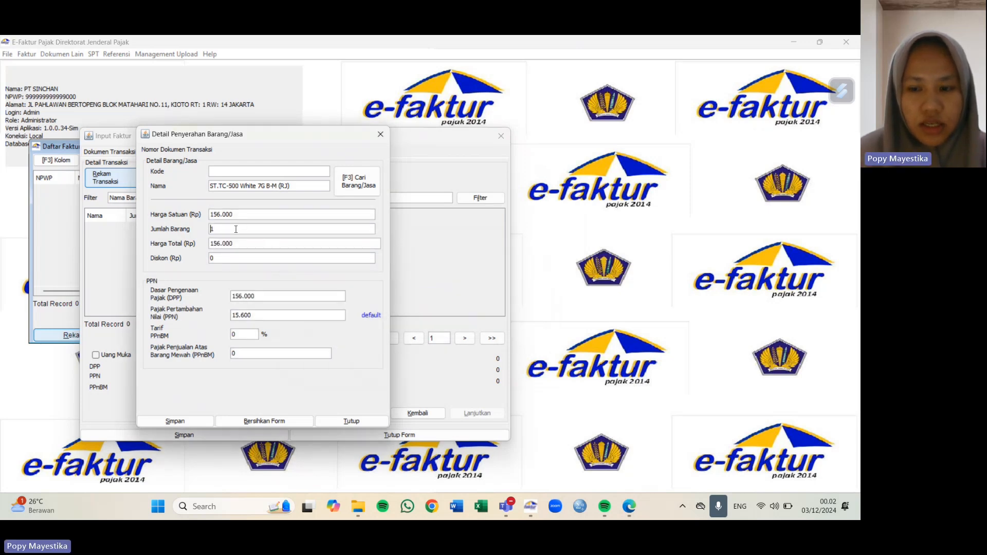
Step: Set the line to 200 units, discount 3.260.400, and PPN 3.260.400
type("200")
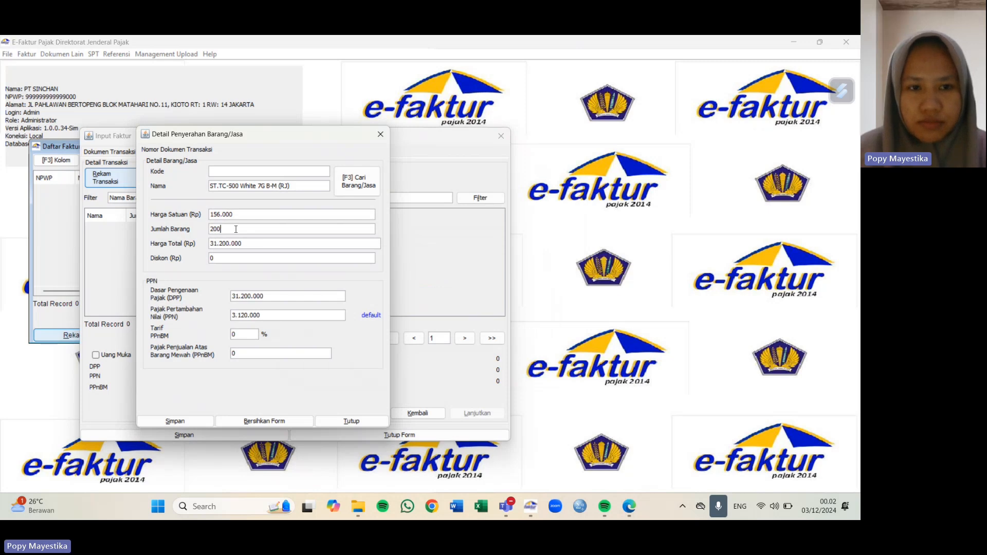
left_click(233, 259)
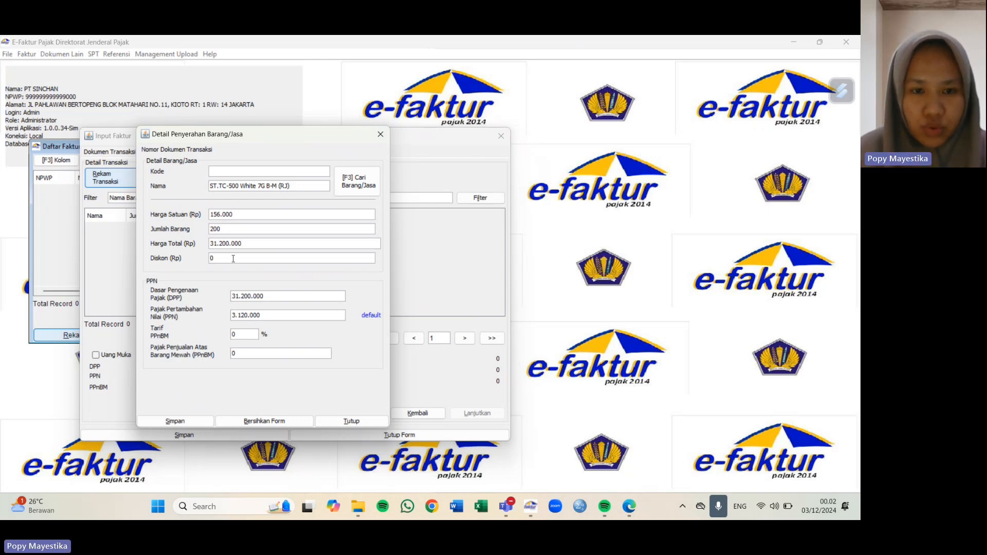
key("BackSpace")
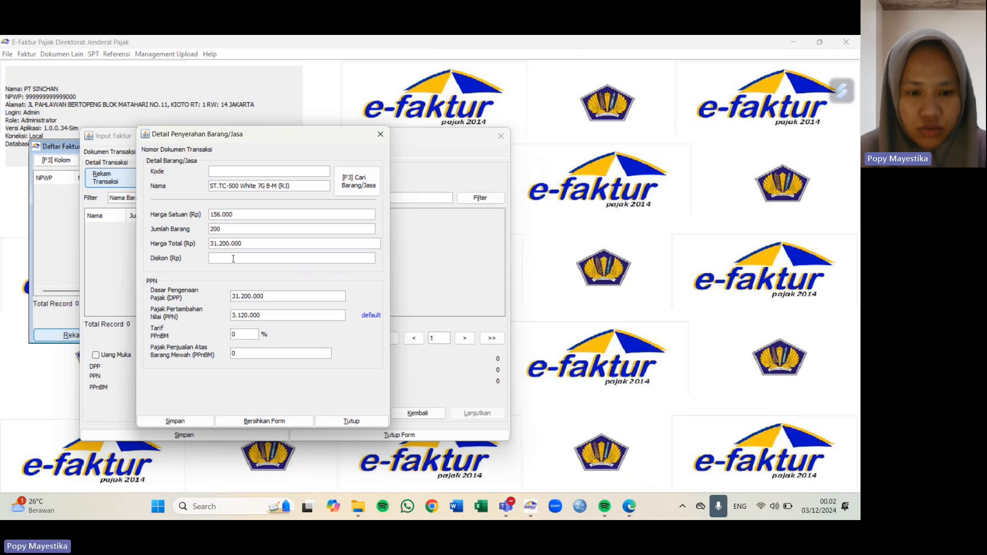
type("3")
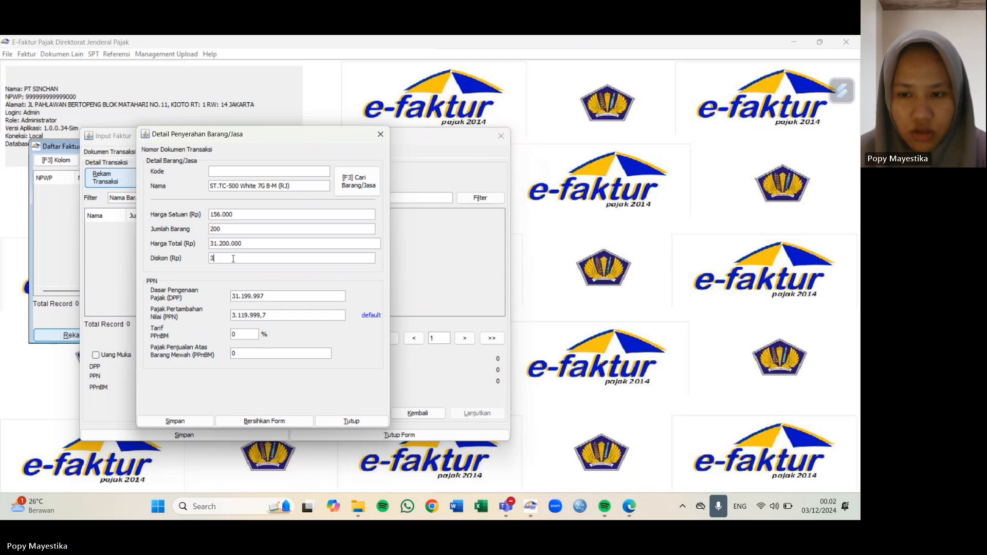
type("260")
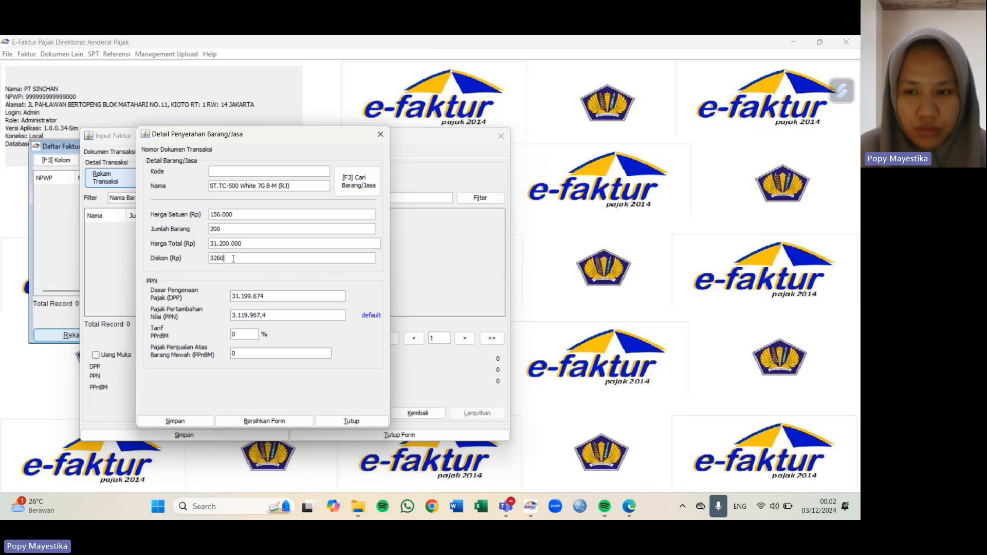
type("400")
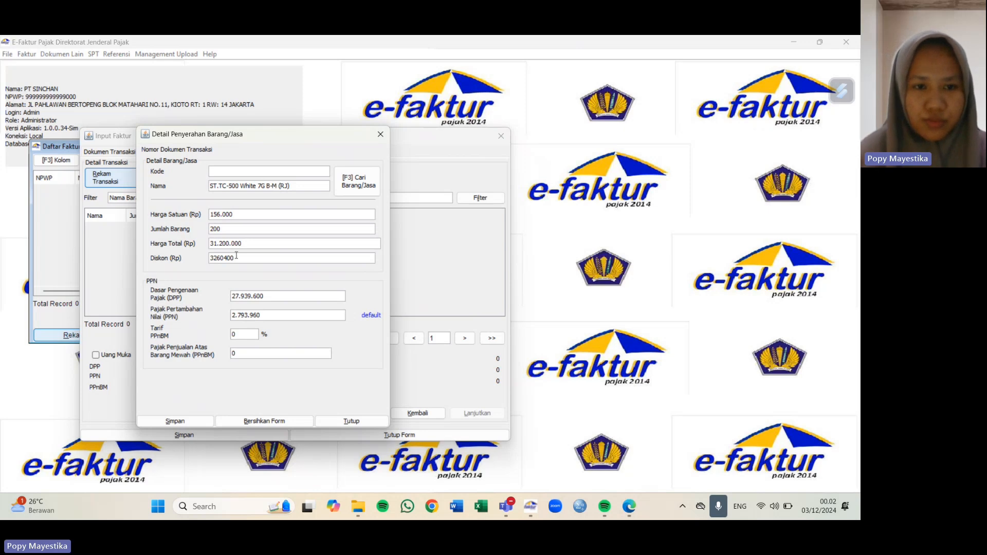
left_click(243, 245)
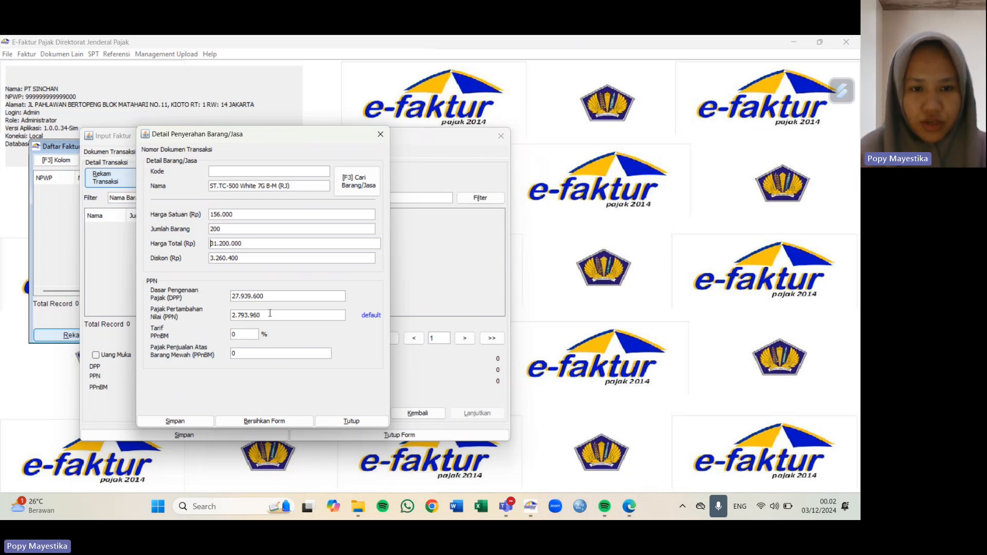
left_click_drag(231, 316, 280, 318)
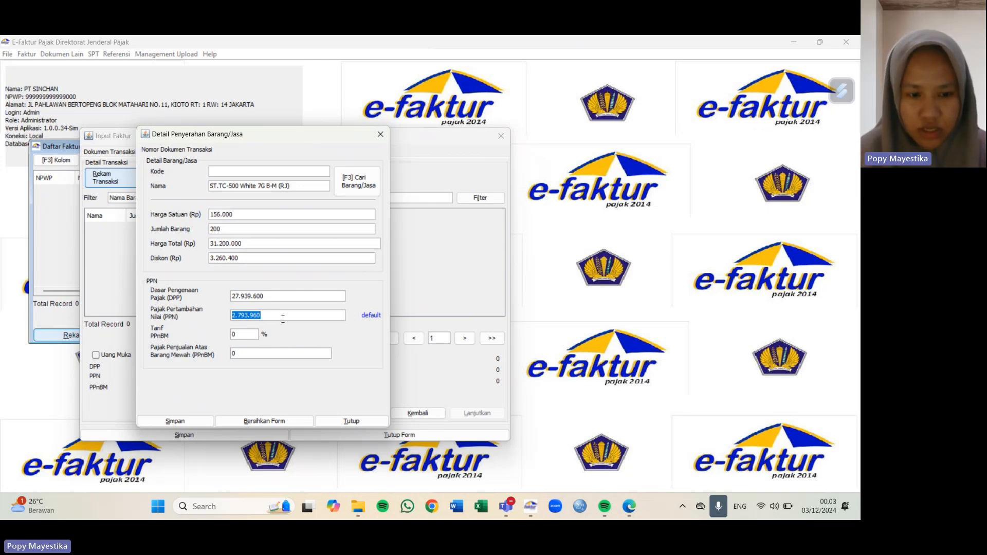
key("BackSpace")
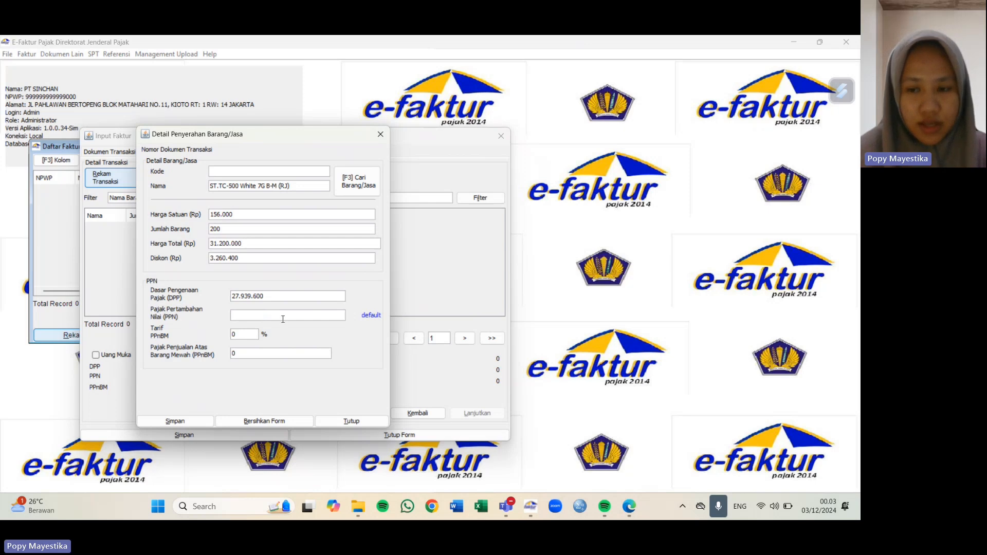
type("3260")
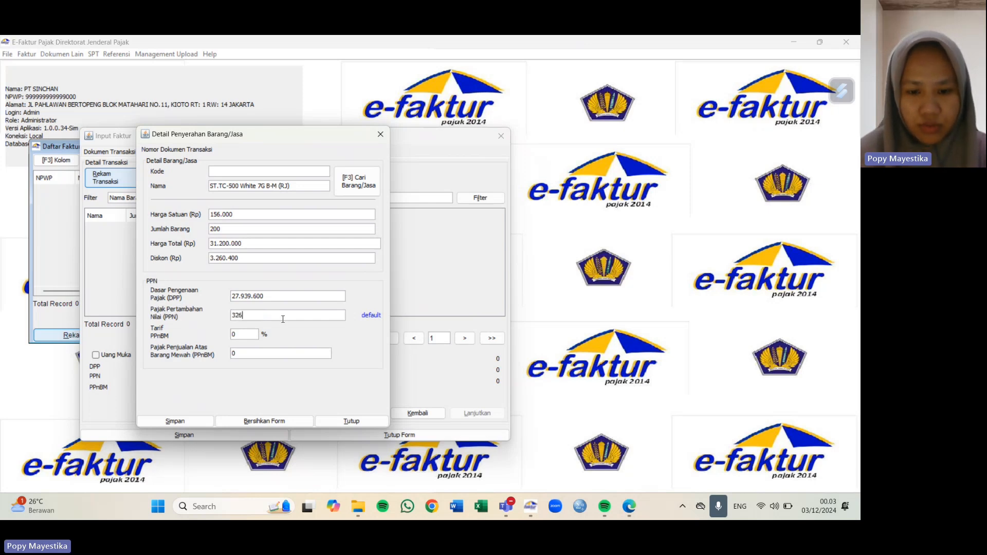
type("00")
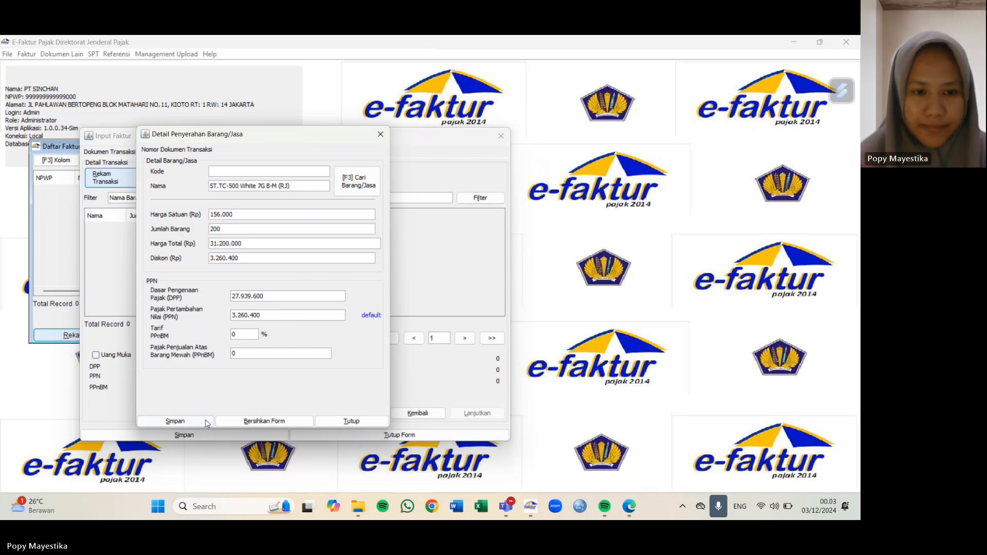
Step: Save the ST.TC-500 line and close the item form, returning to Input Faktur
left_click(186, 422)
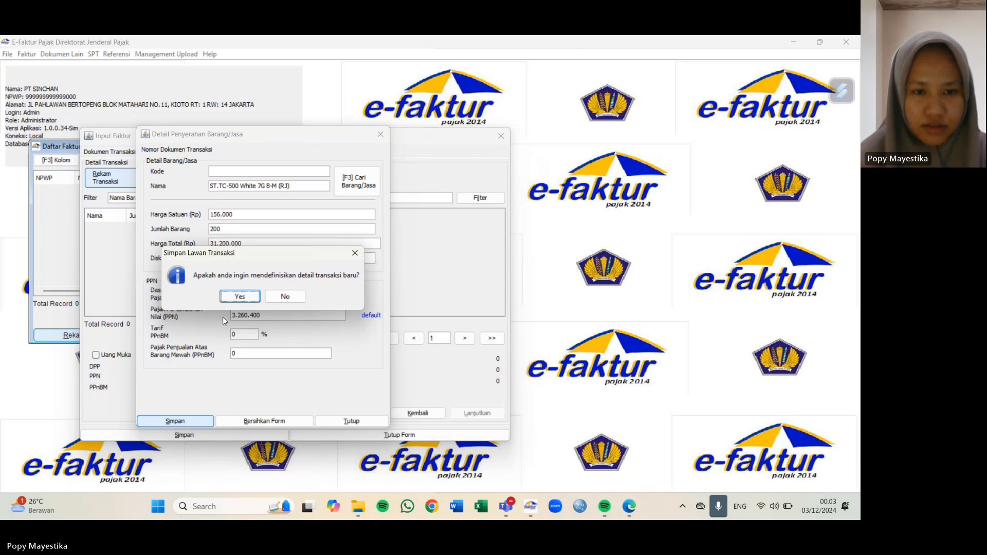
left_click(244, 300)
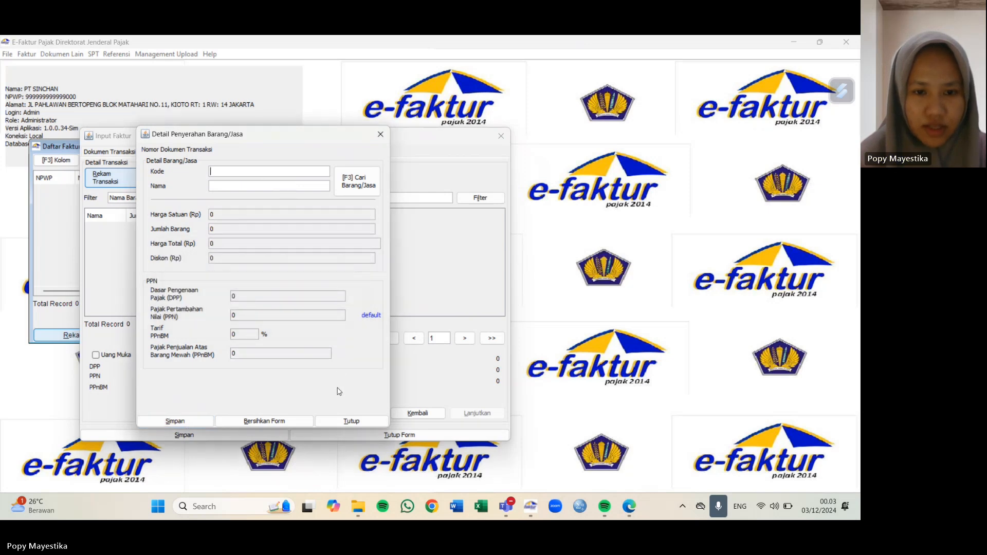
left_click(352, 421)
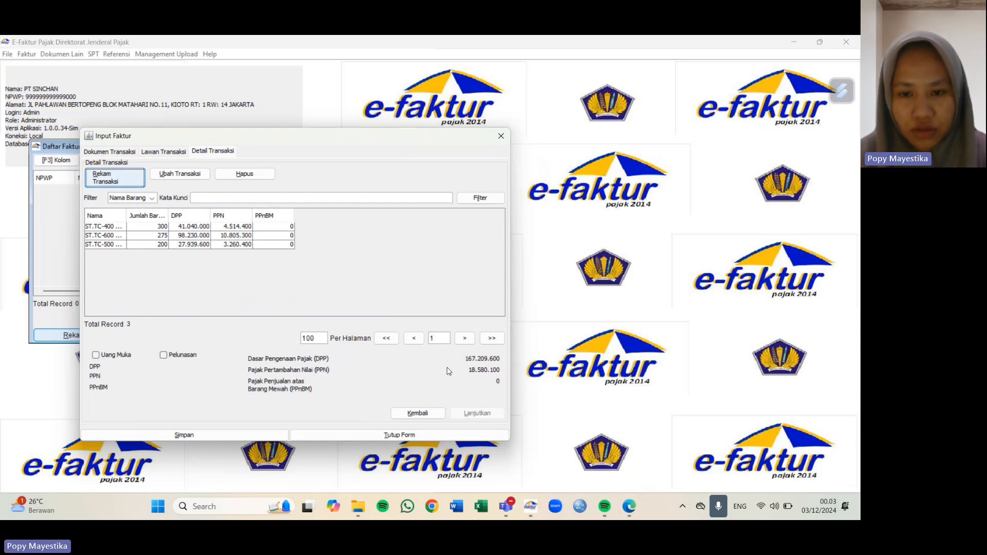
Step: Save the three-item invoice, then close the Input Faktur form and the output invoice list
left_click(224, 436)
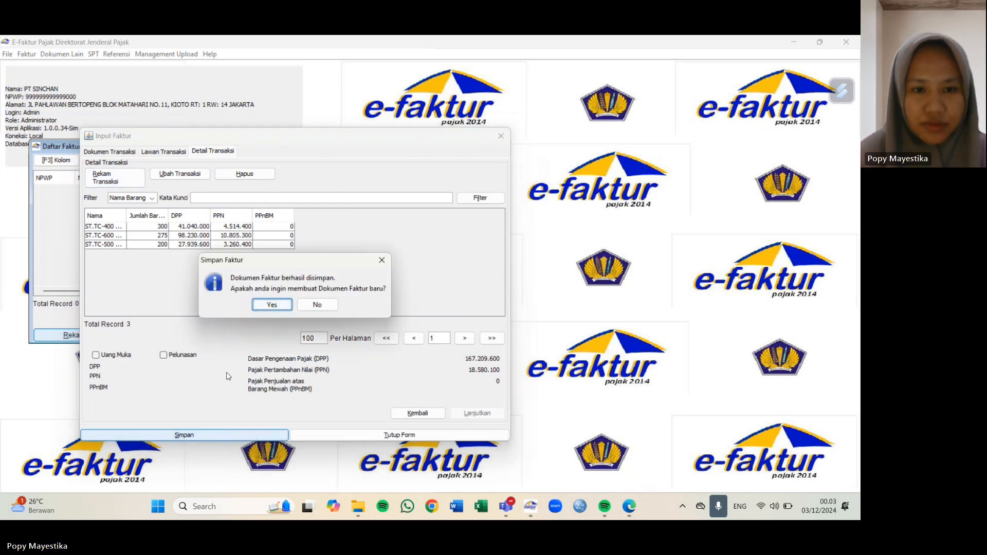
left_click(265, 307)
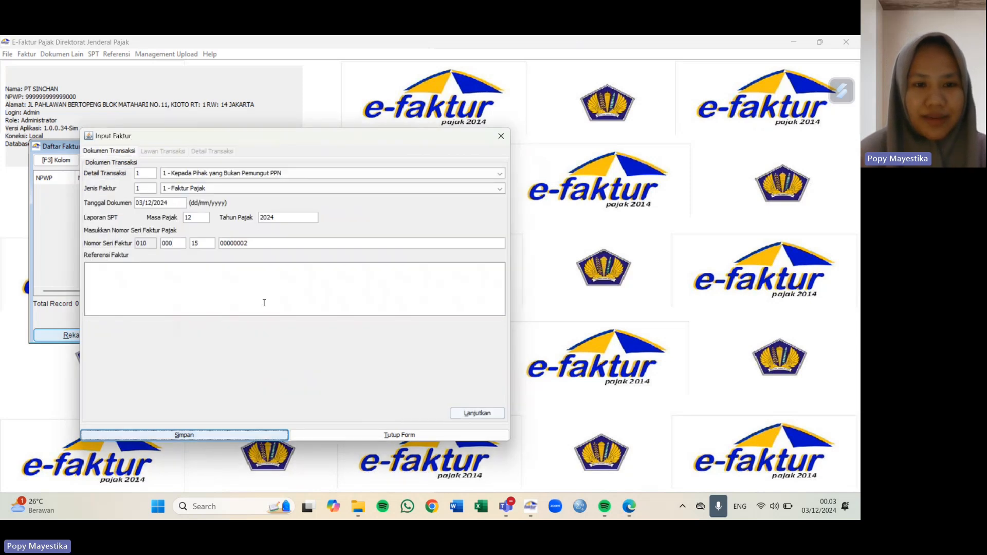
left_click(500, 136)
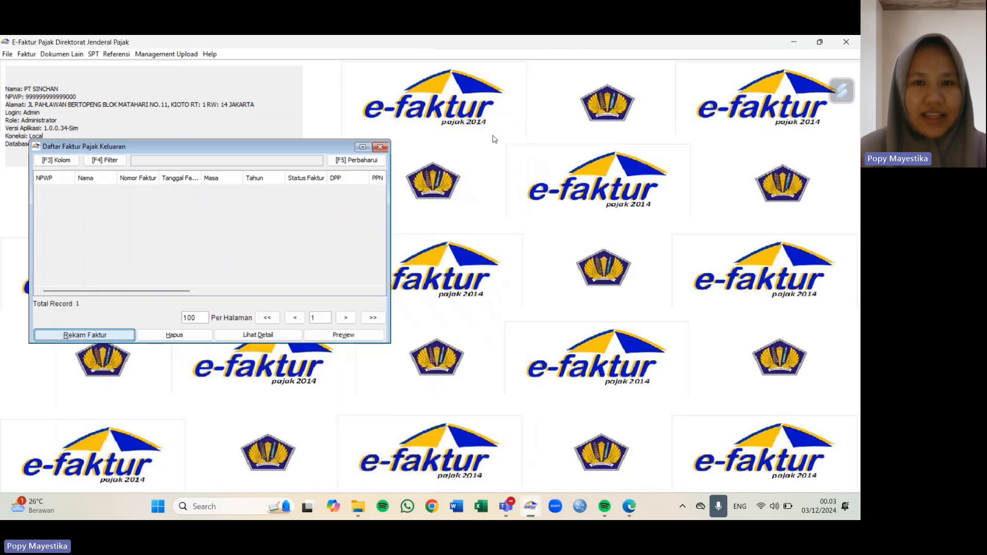
left_click(380, 147)
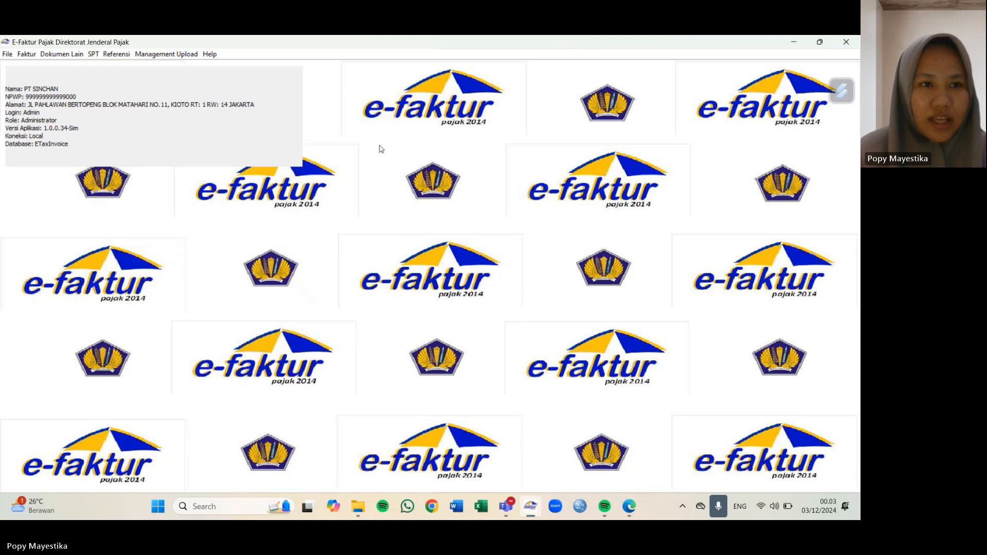
Step: Reopen Faktur > Pajak Keluaran > Administrasi Faktur and select the saved, not-yet-approved invoice record
left_click(24, 55)
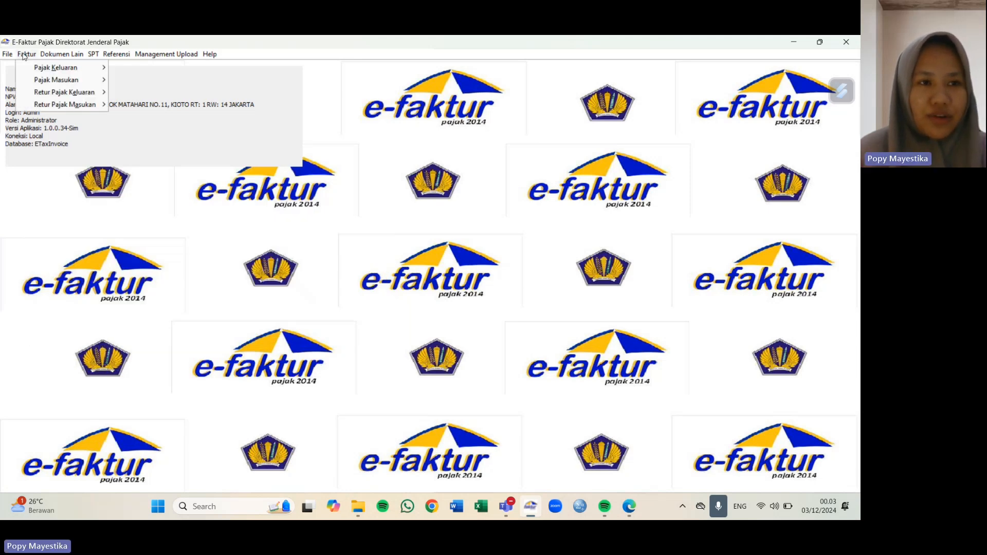
mouse_move(37, 71)
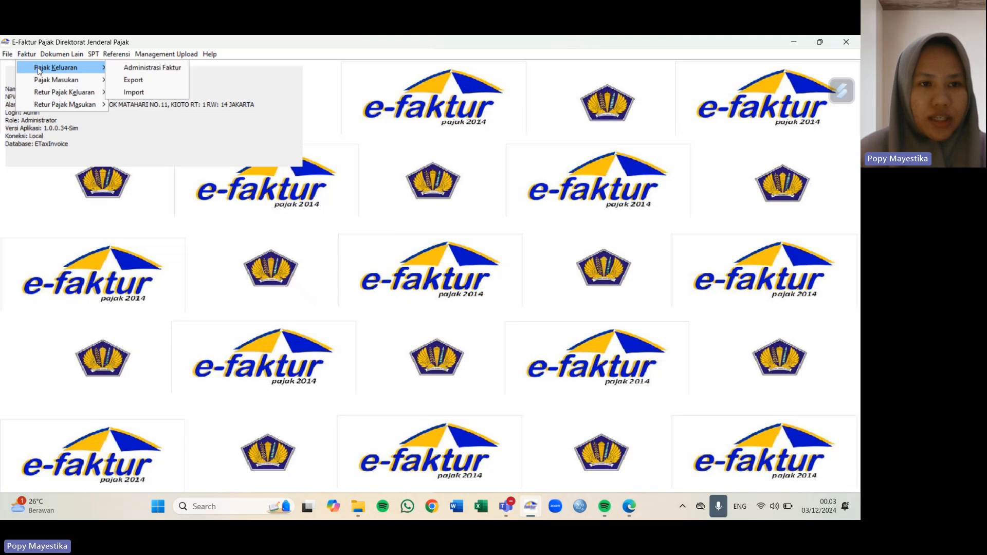
left_click(126, 68)
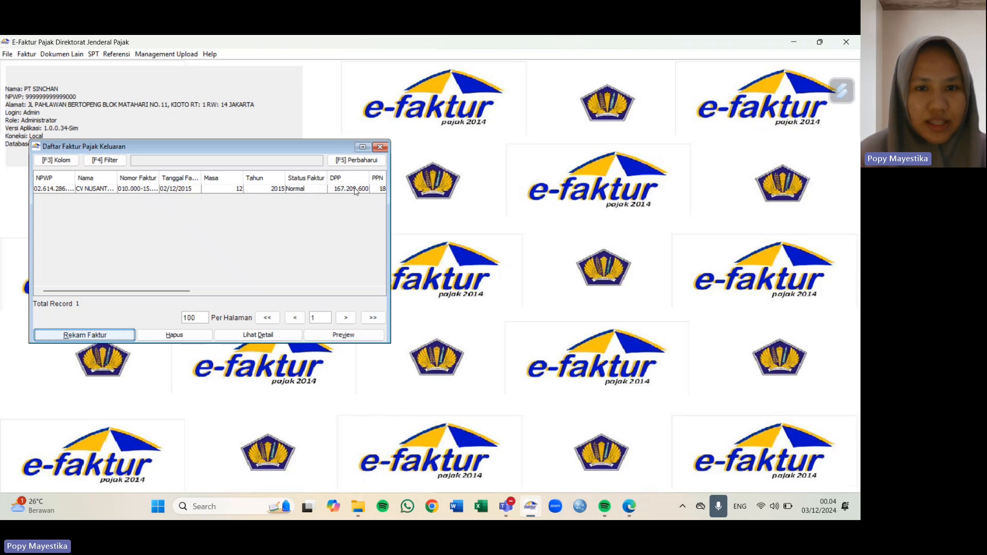
left_click(301, 190)
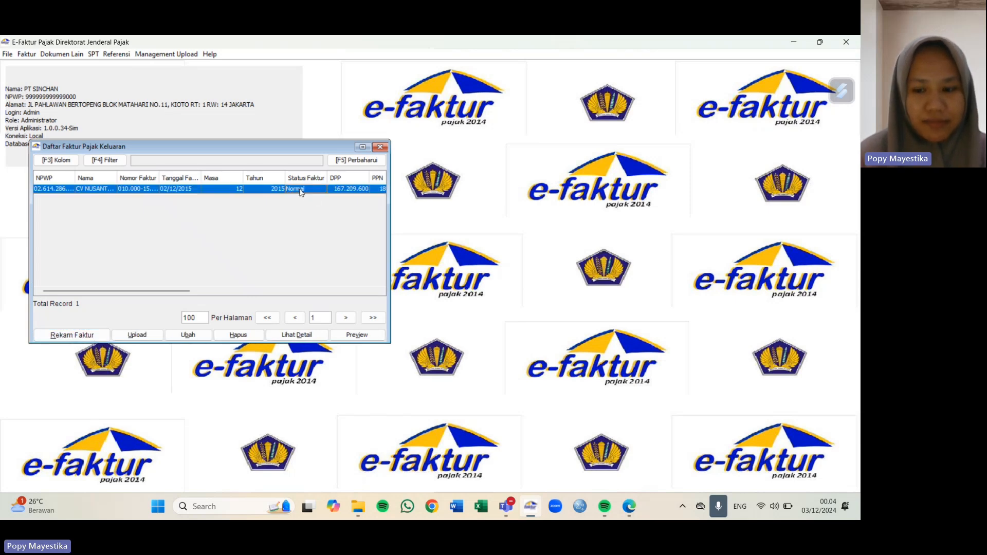
scroll(301, 192, "right", 5)
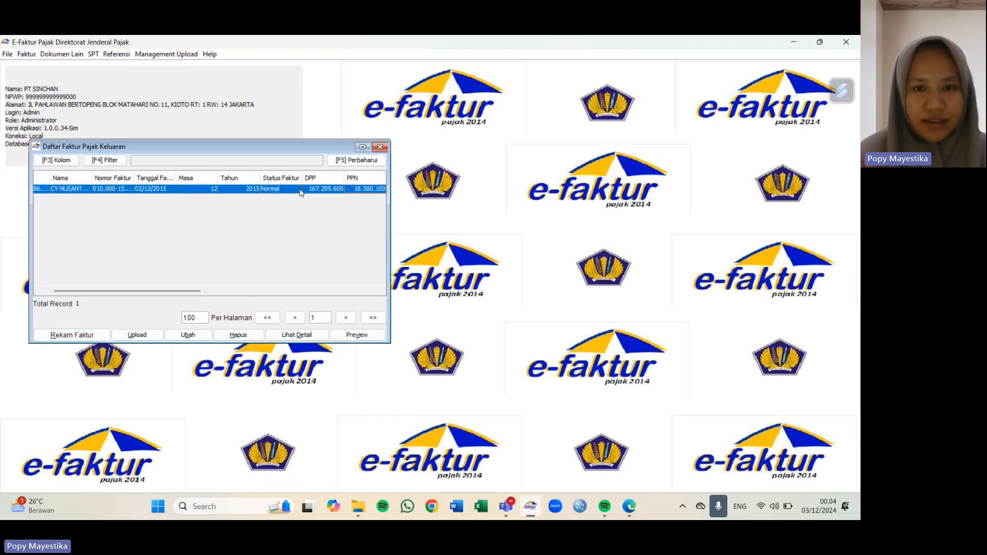
Step: Start invoice 00000002 dated 03/12/2015 with tax year 2015 and continue to Lawan Transaksi
left_click(71, 337)
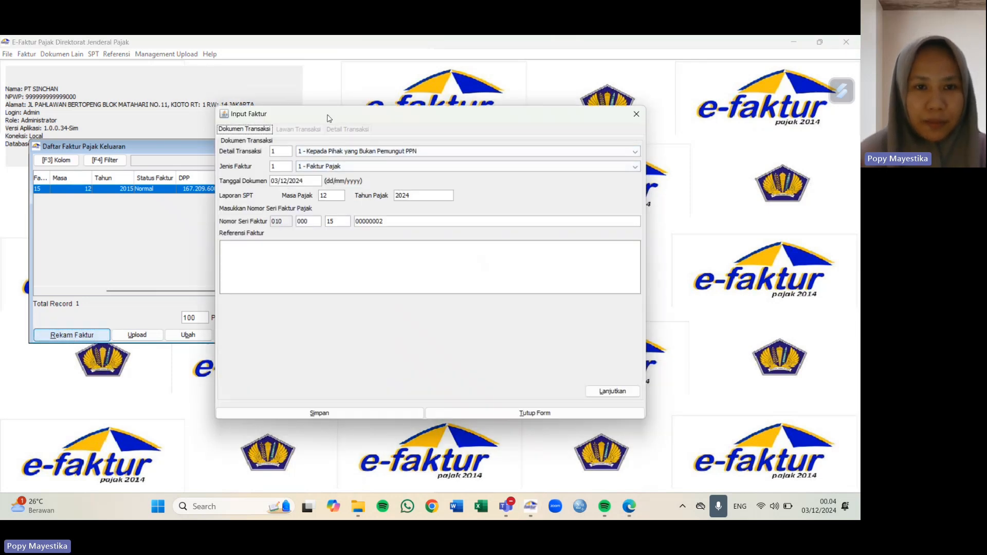
left_click_drag(329, 119, 234, 128)
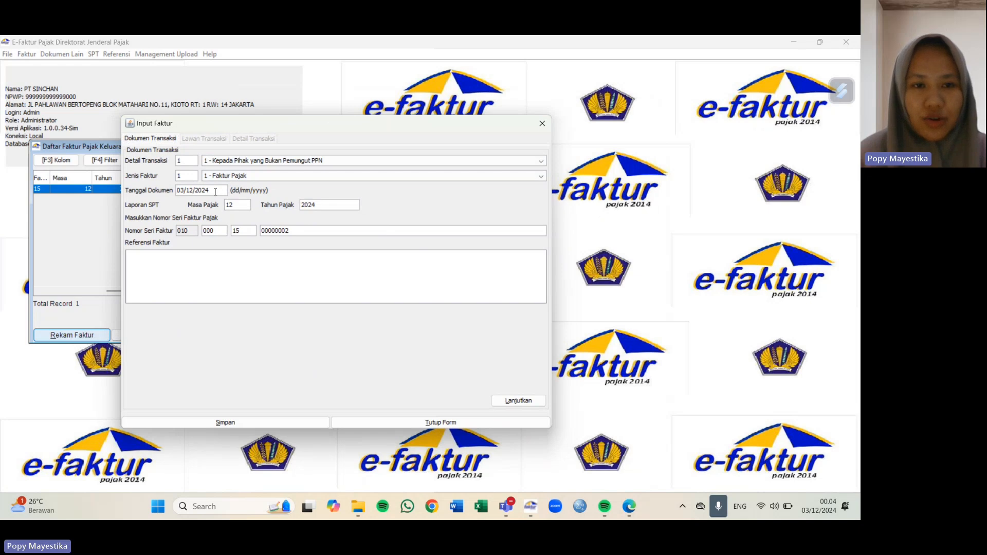
key("BackSpace")
key("BackSpace")
type("15")
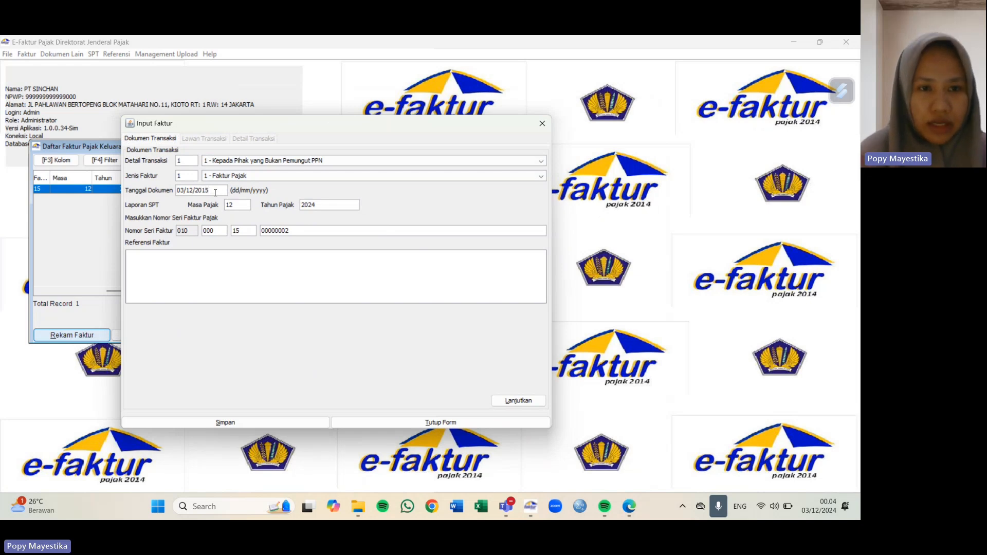
left_click(330, 206)
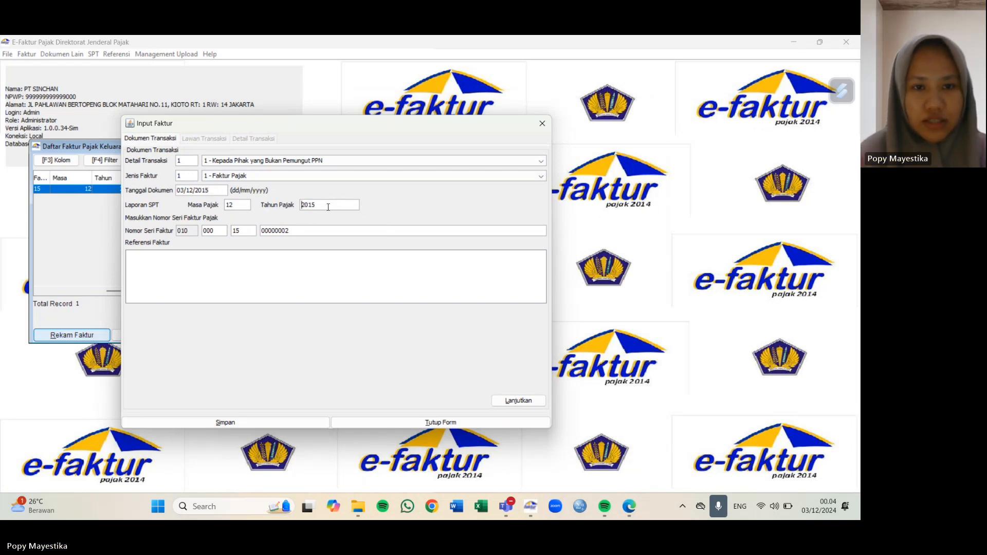
left_click(529, 404)
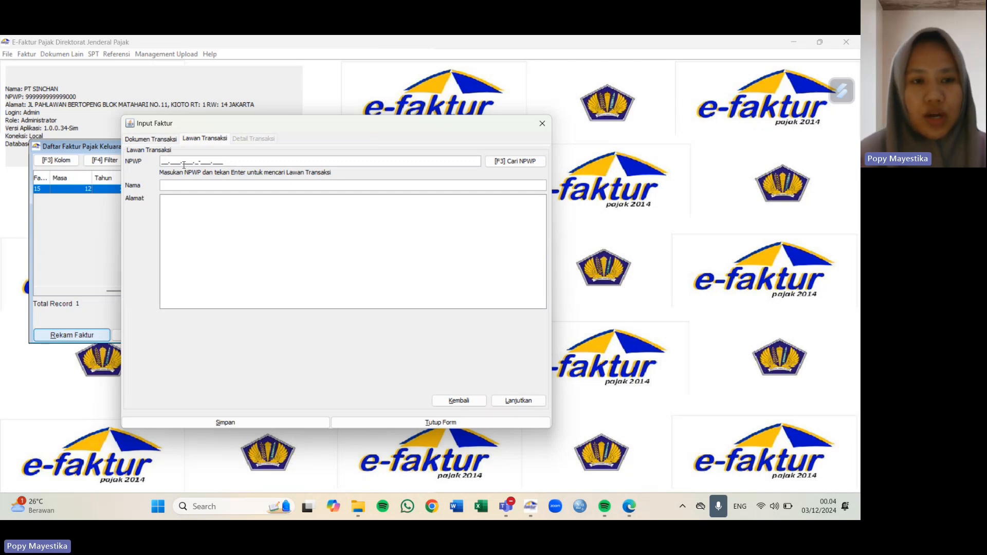
Step: Enter buyer name PT TARUNGGA BAJA and the buyer's NPWP tax number
left_click(181, 185)
type("P")
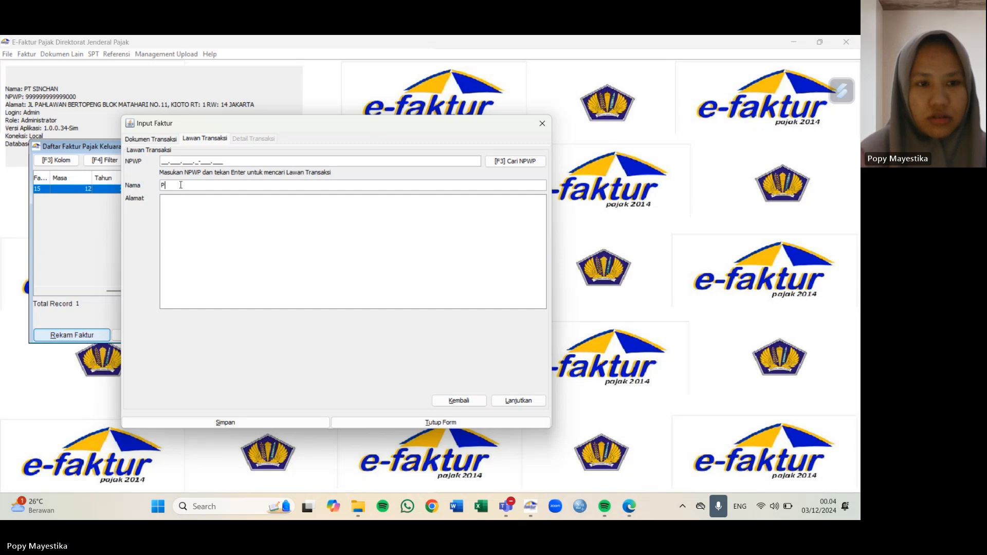
type("T TARUNGGA BAJ")
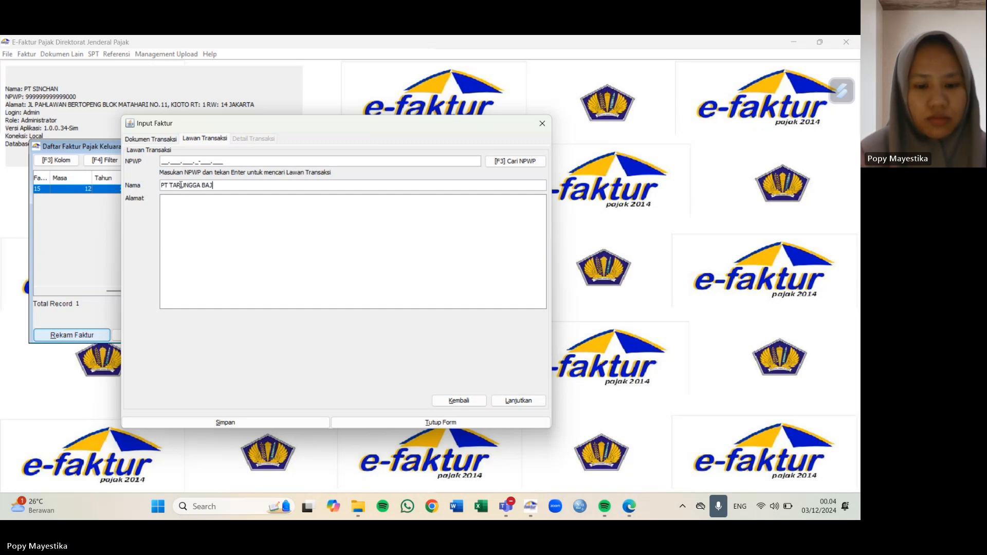
type("A")
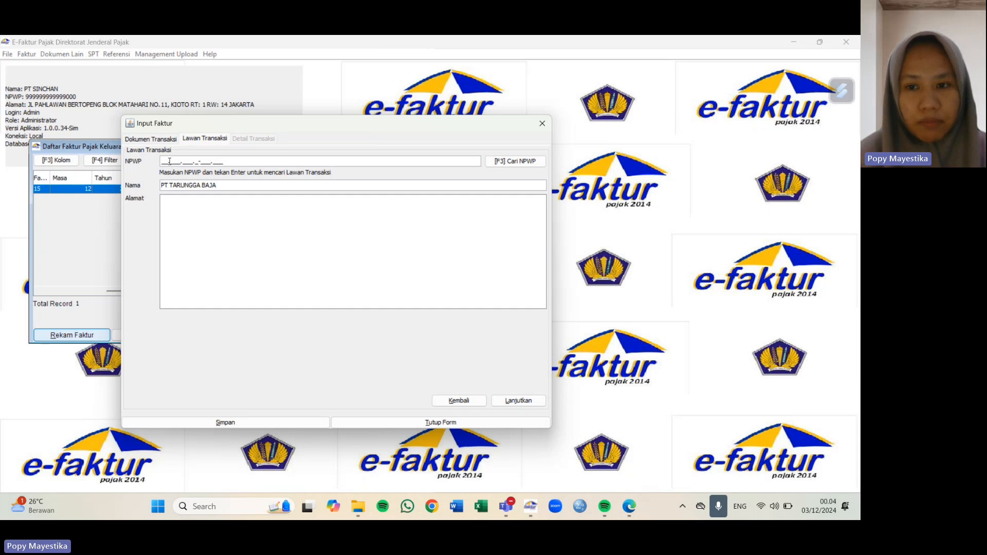
left_click(169, 161)
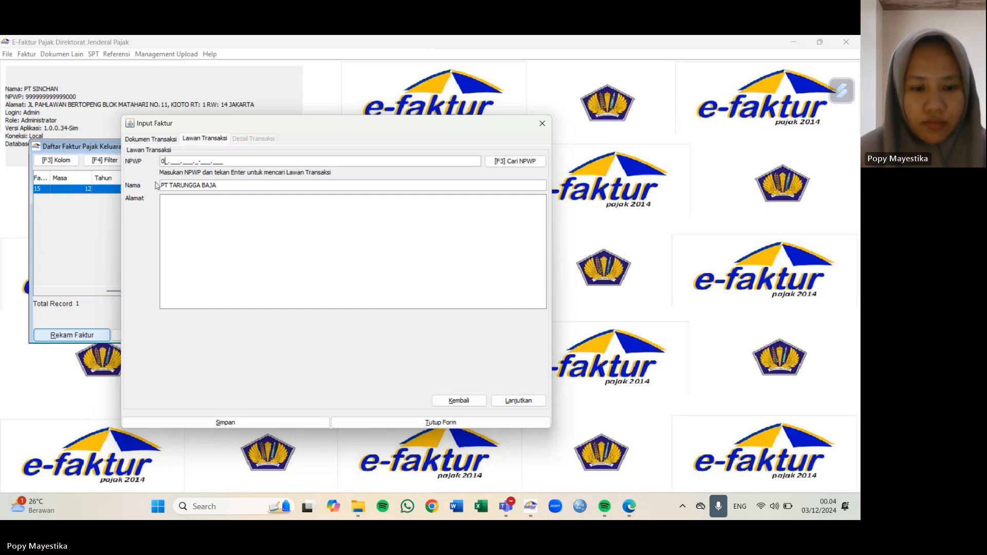
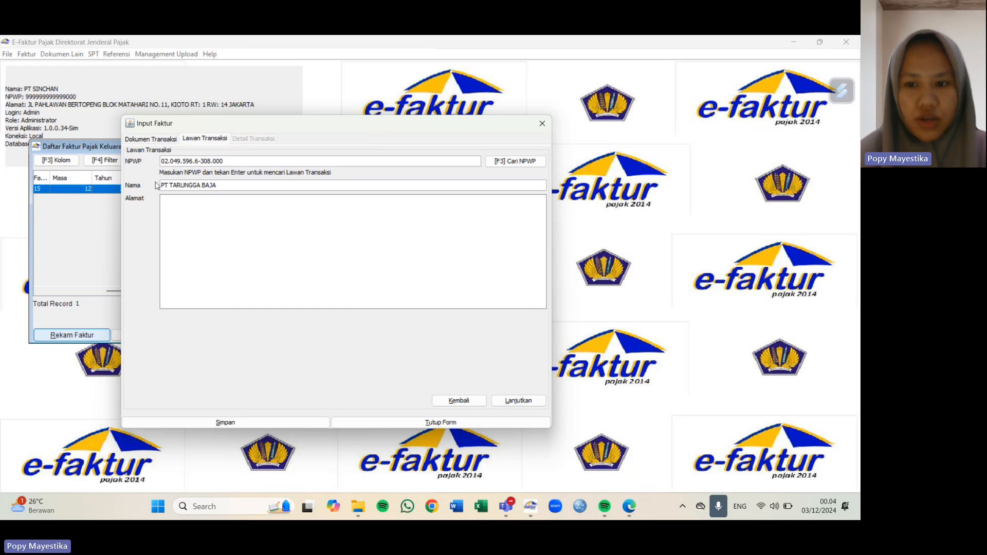
type("JL")
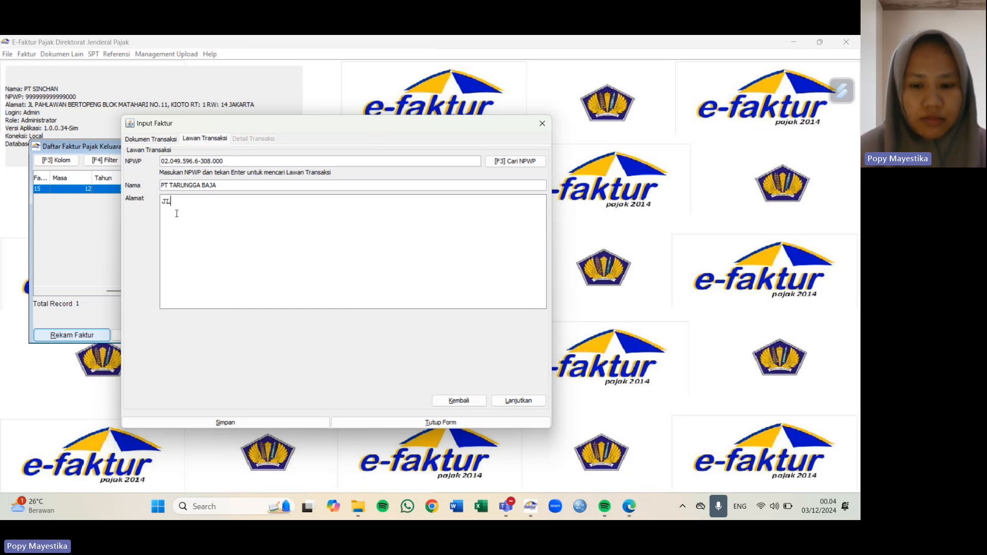
Step: Type the buyer's street address into the Alamat field
key("BackSpace")
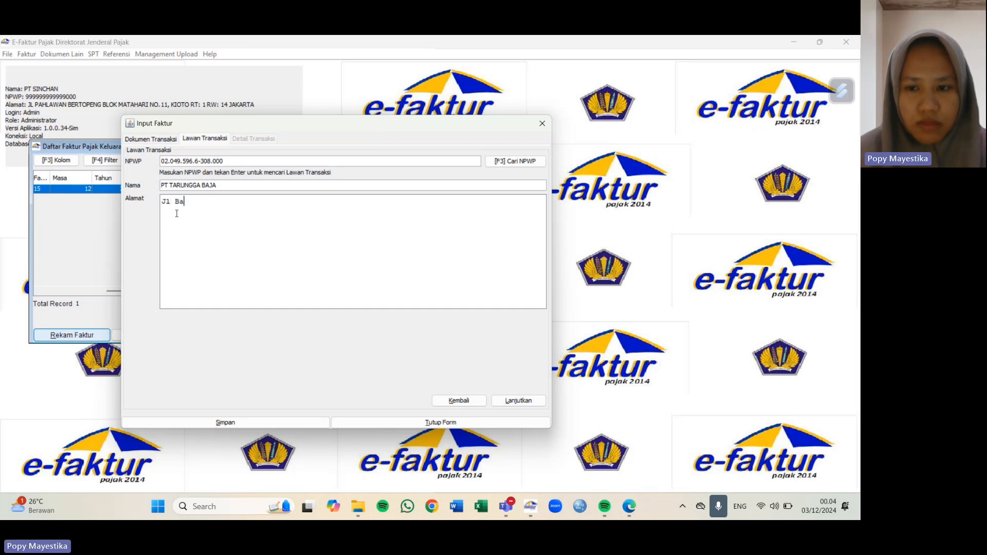
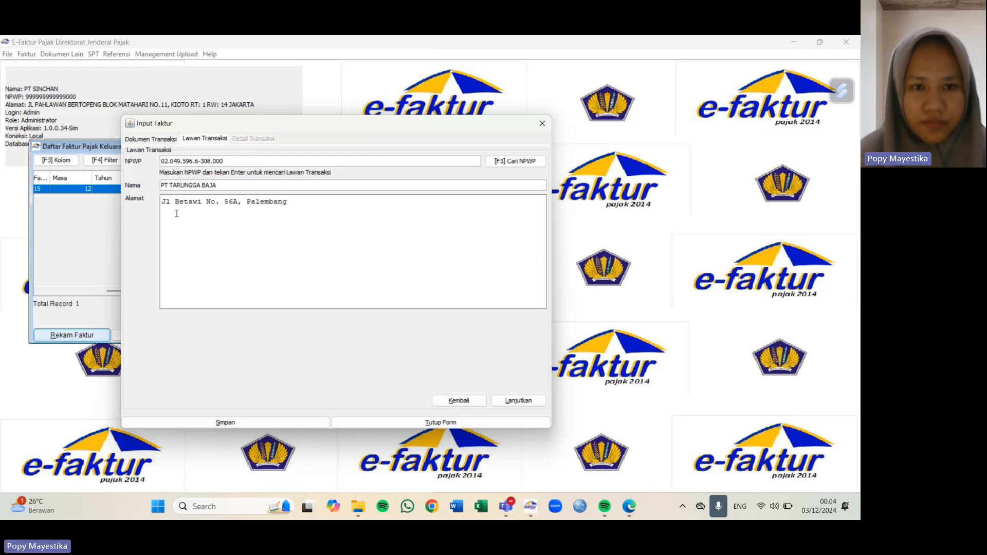
Step: Go to Detail Transaksi, start a new item line and type the name ST.TC-400 White Nilon 10G-A-S (RJ)
left_click(513, 402)
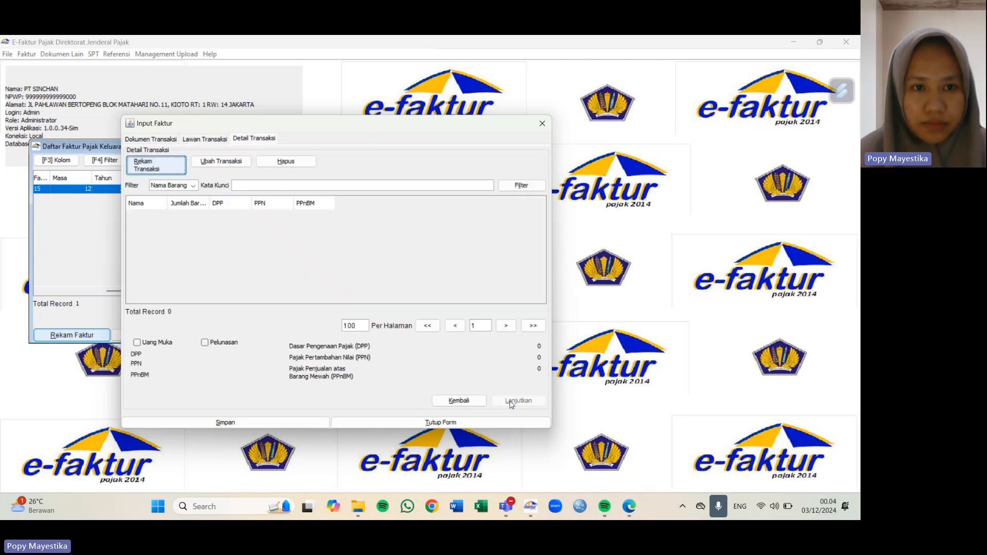
left_click(157, 171)
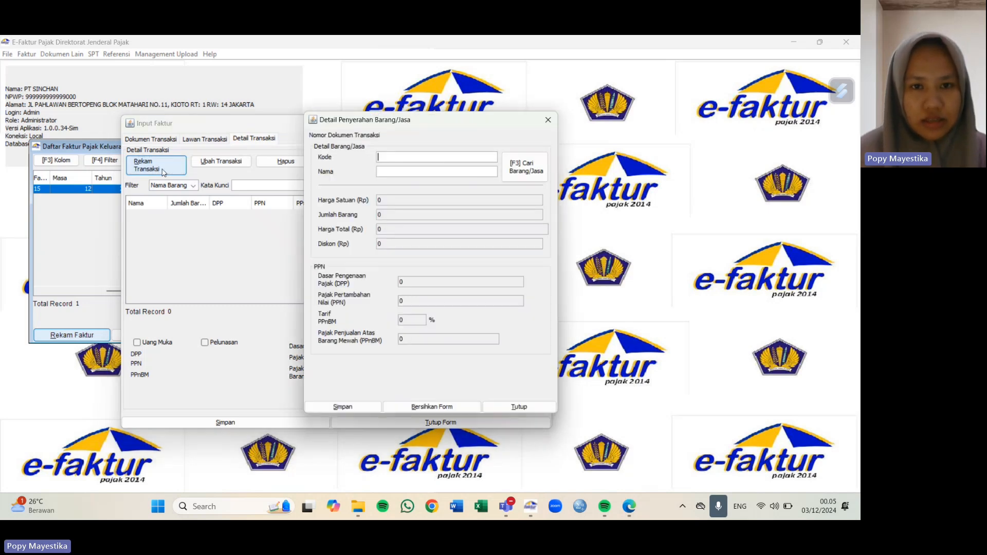
left_click_drag(415, 124, 286, 128)
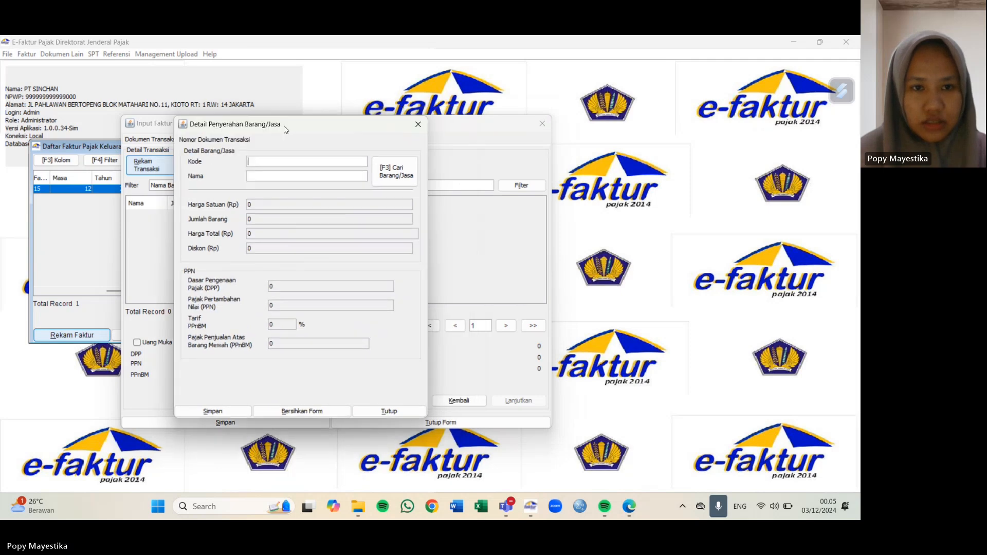
left_click(284, 175)
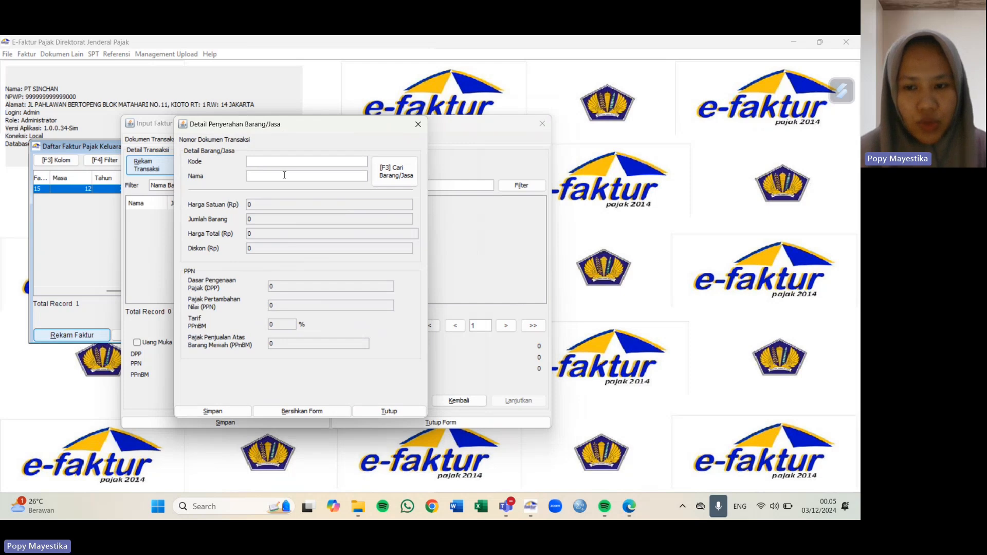
type("ST.TC")
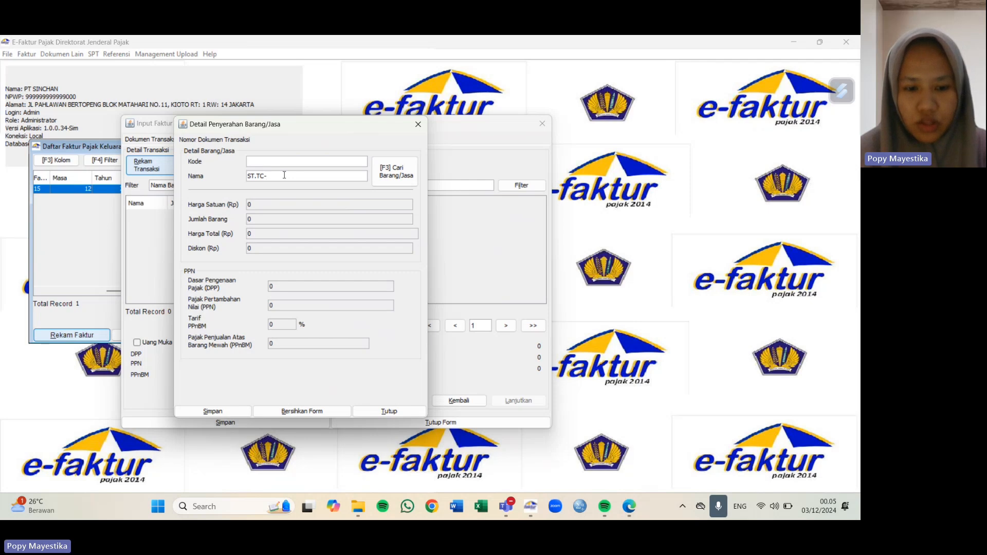
type("-400 White")
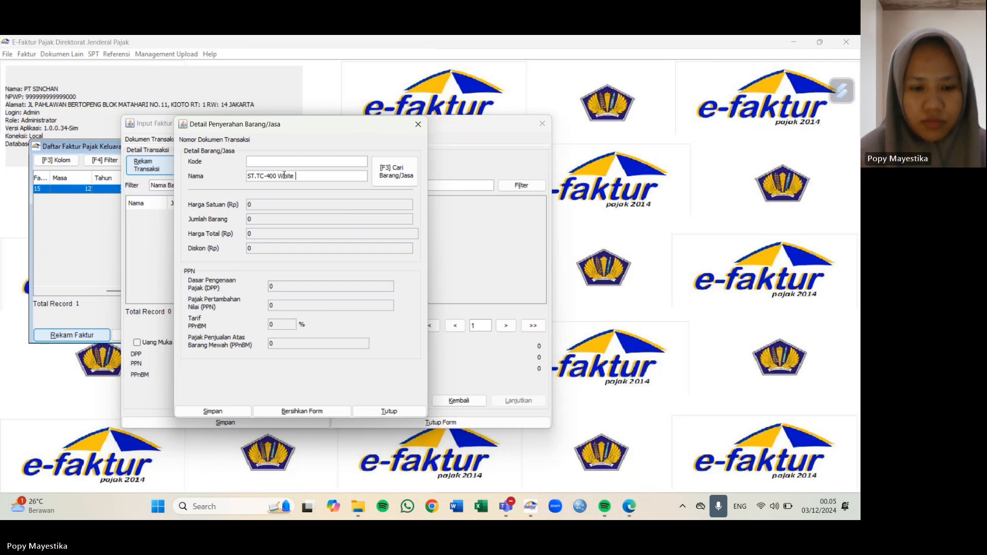
type(" Nilon")
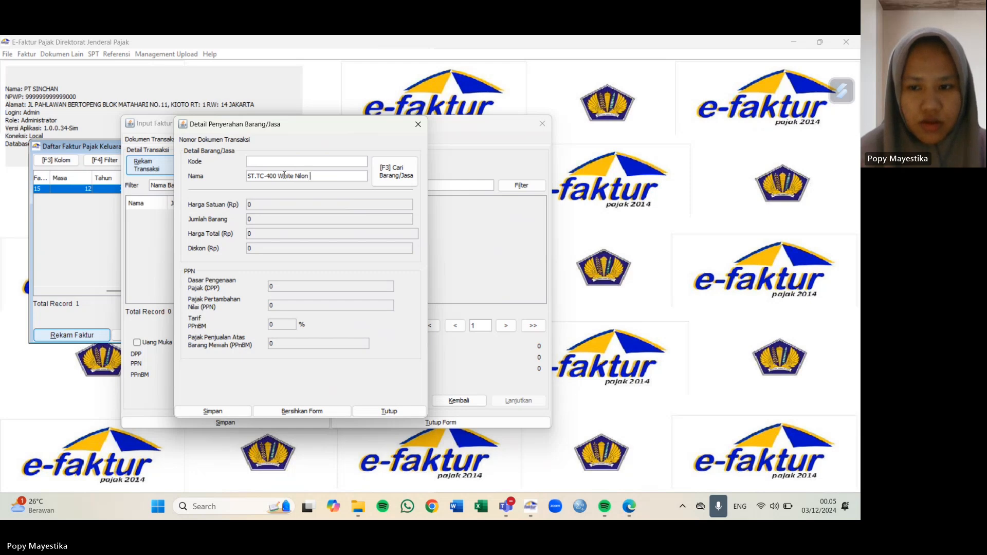
type(" 10G-")
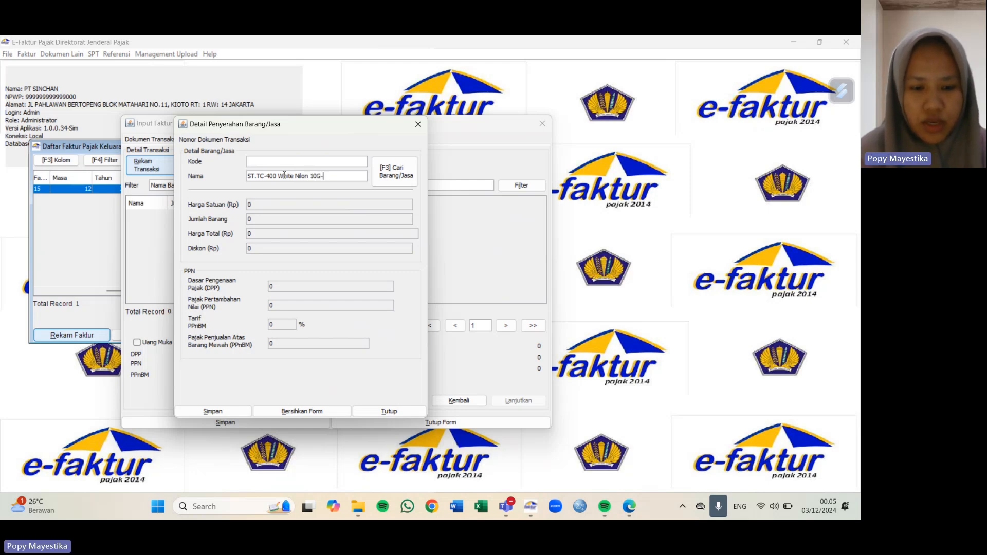
type("A-S ")
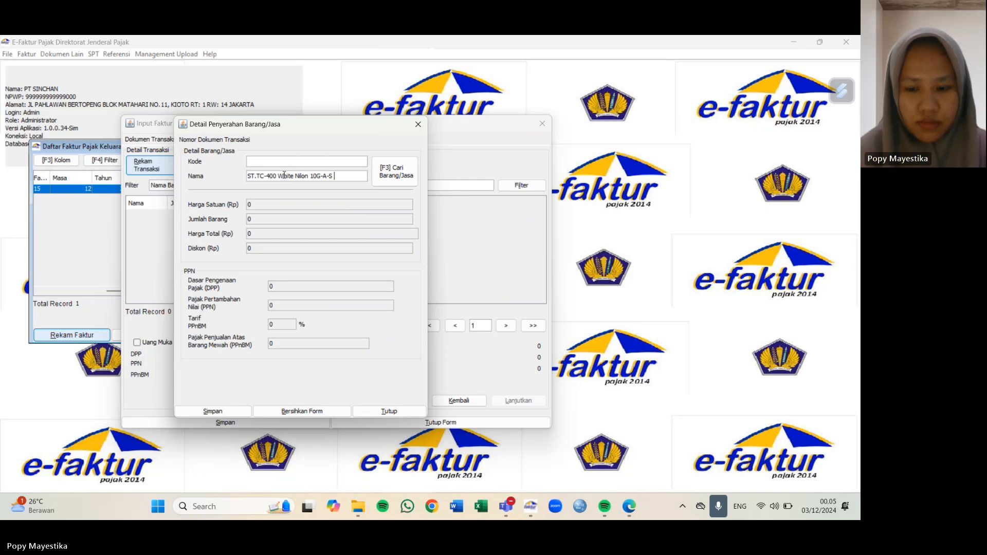
type("(RJ")
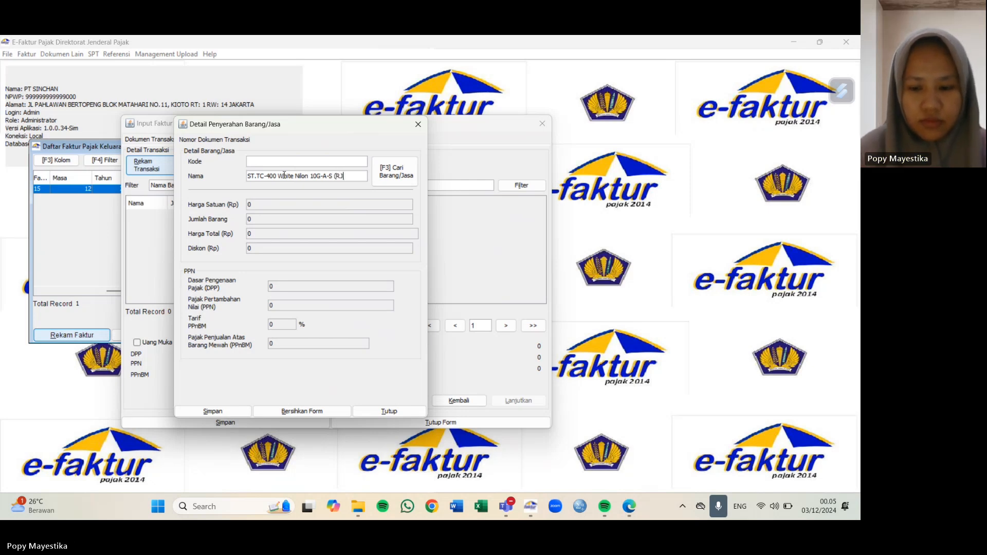
type(")")
Step: Register ST.TC-400 White Nilon 10G-A-S (RJ) as a new reference item with selling price 144.000
key("Return")
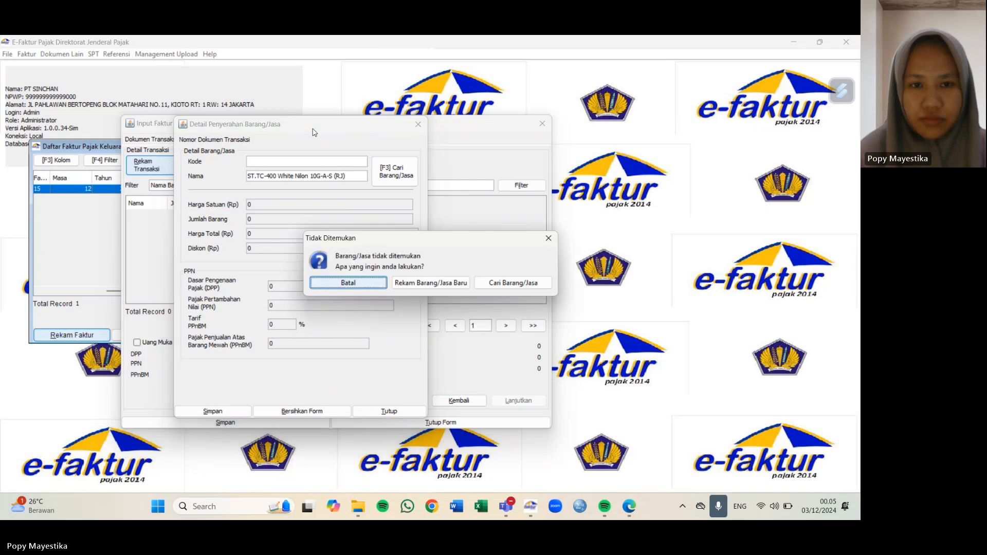
left_click(412, 283)
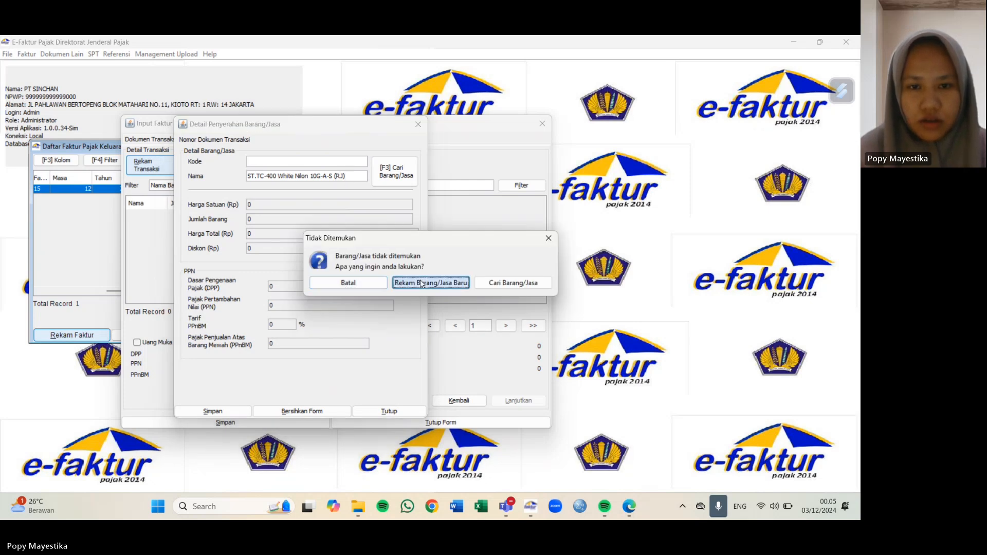
left_click(401, 241)
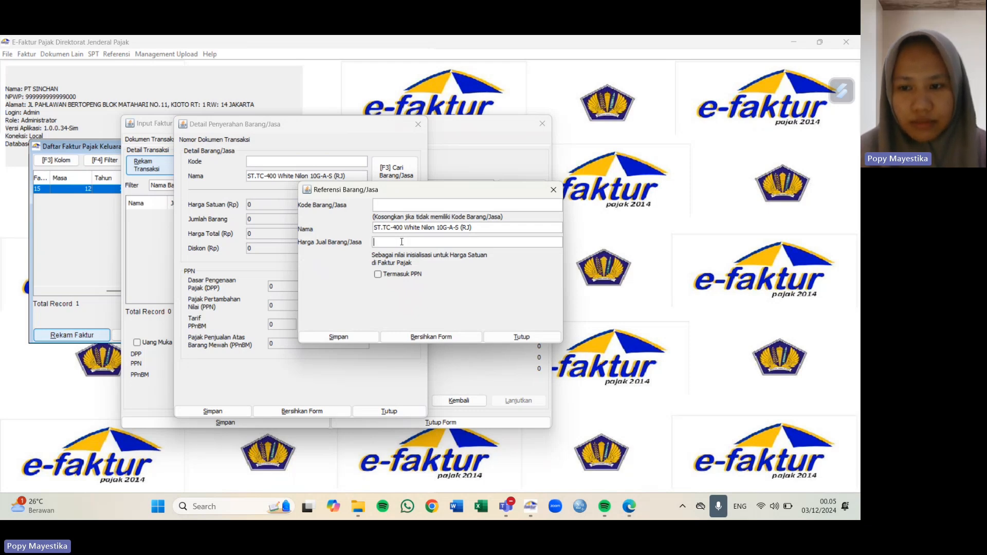
type("1440000")
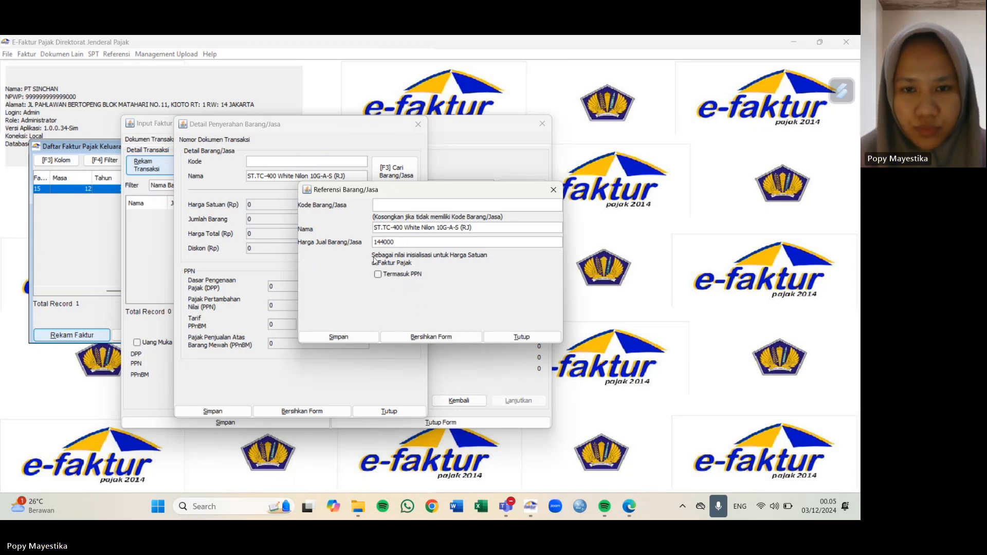
left_click(428, 227)
left_click(367, 340)
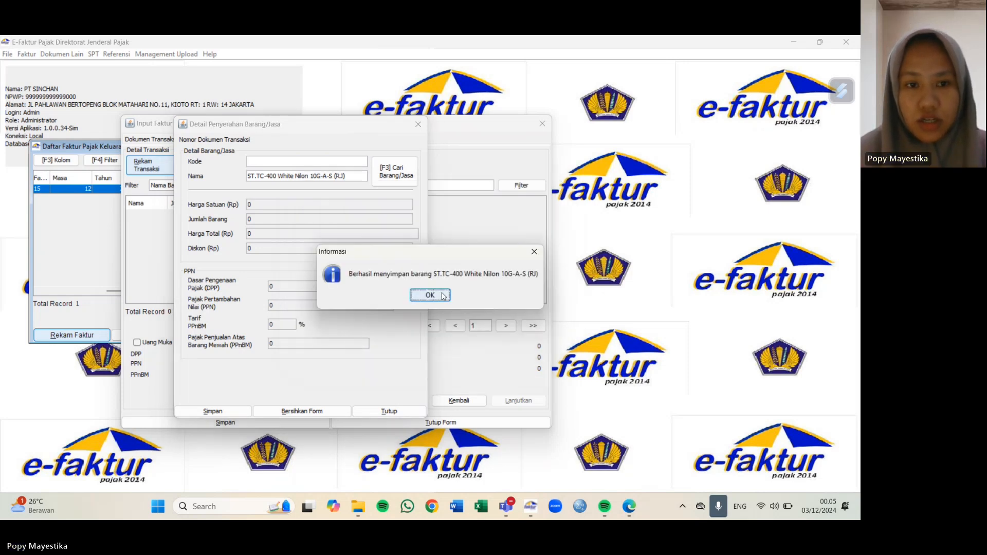
left_click(430, 295)
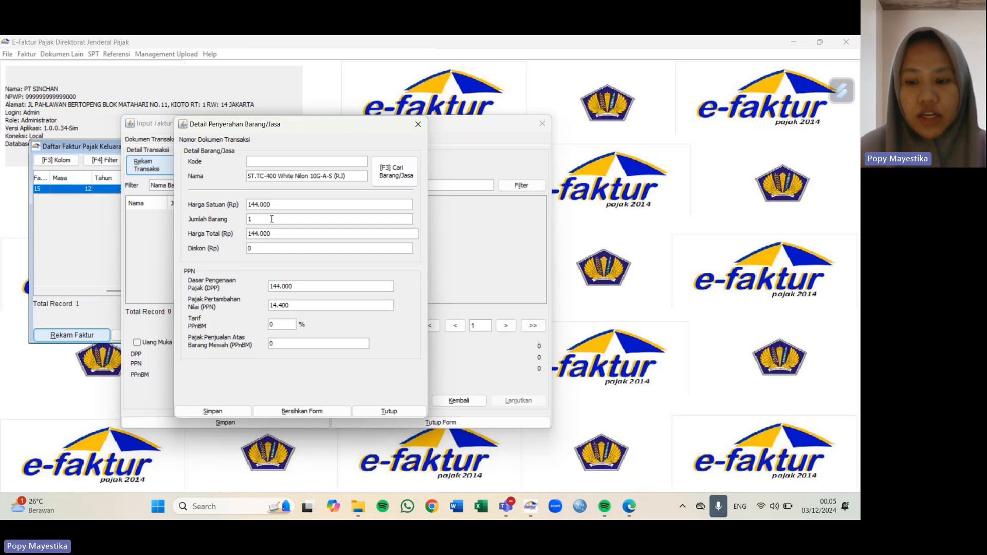
Step: Save the ST.TC-400 line with 200 units, discount 1.440.000 and PPN 3.009.600
type("200")
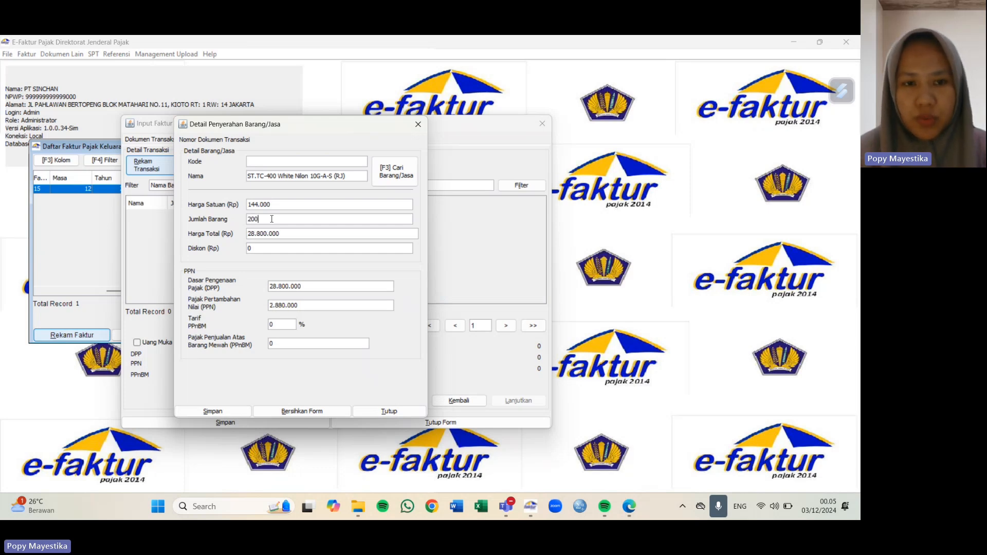
left_click(270, 248)
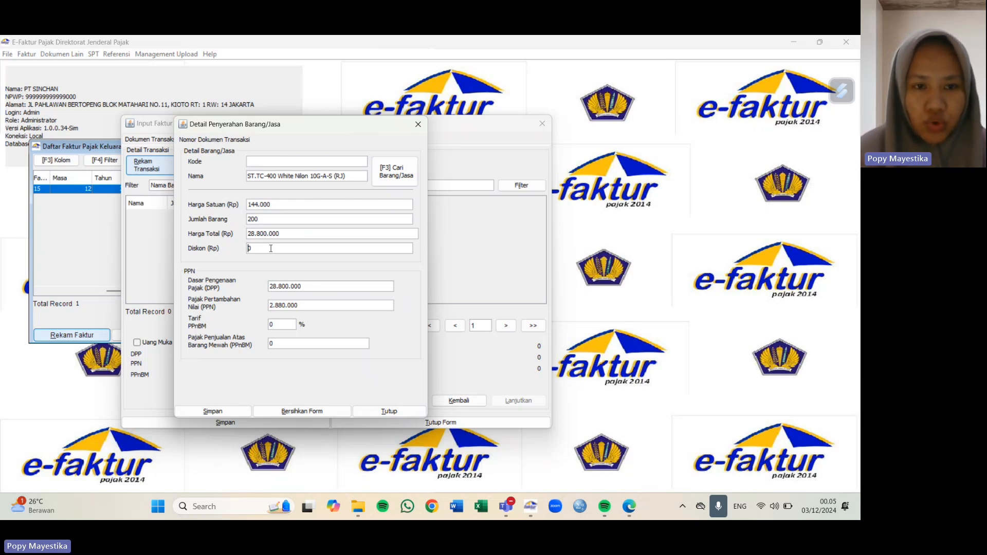
key("Delete")
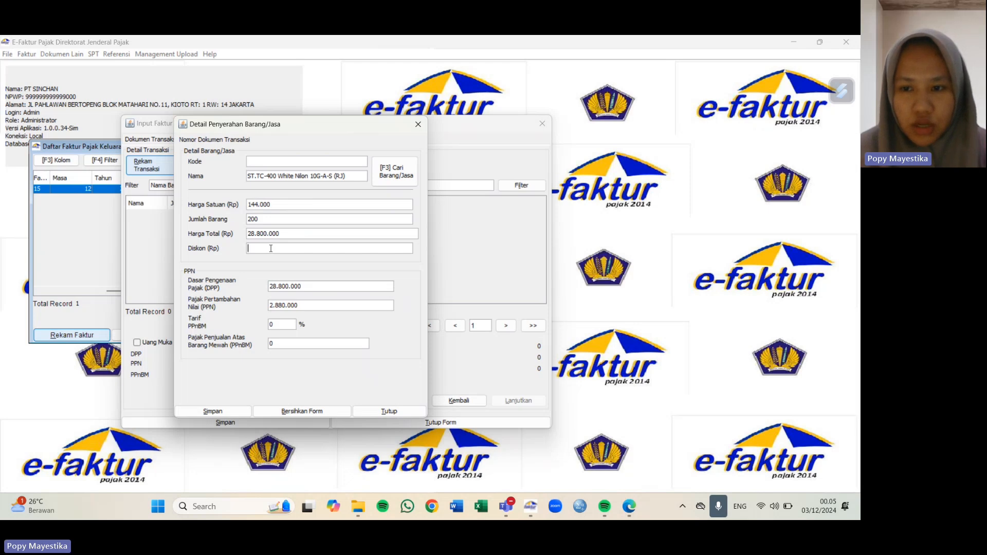
type("144")
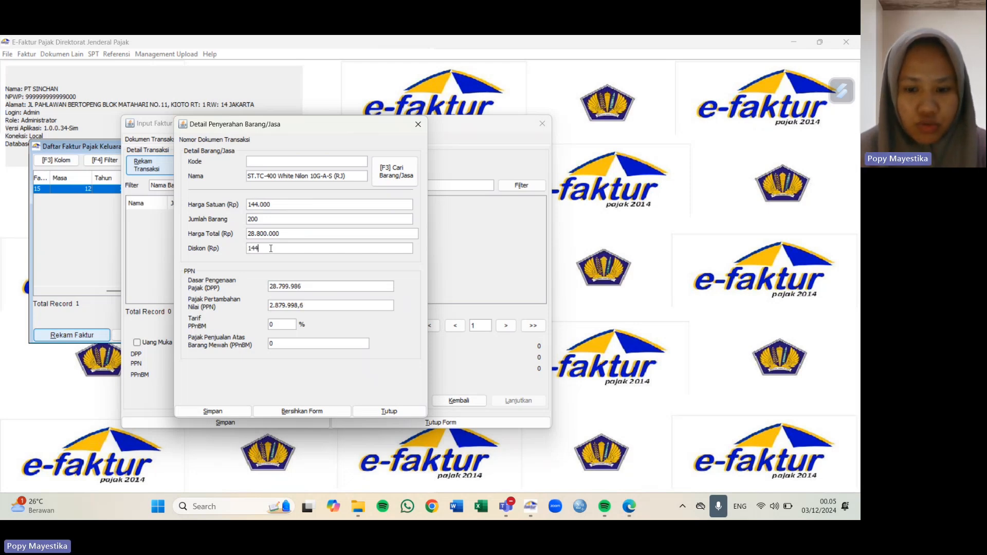
type("0000")
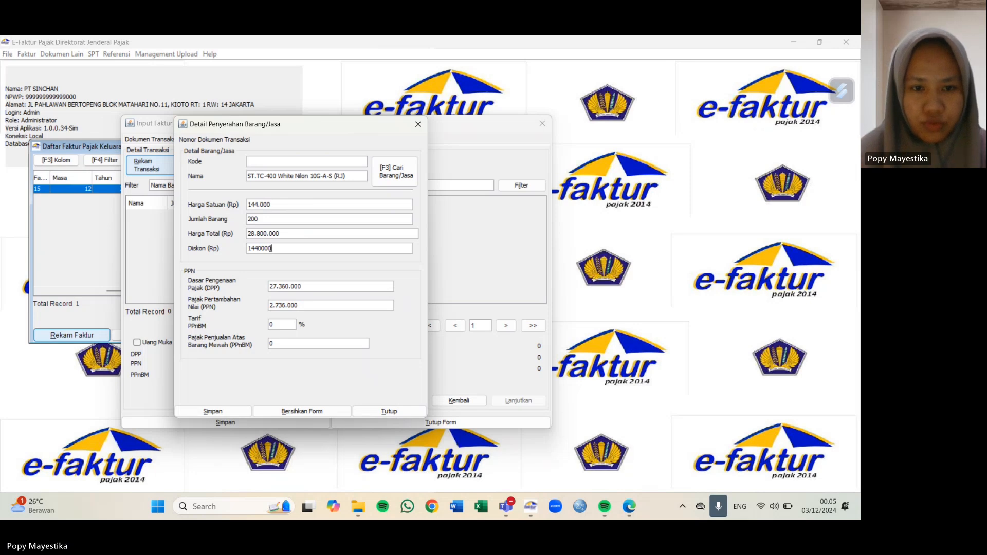
key("Tab")
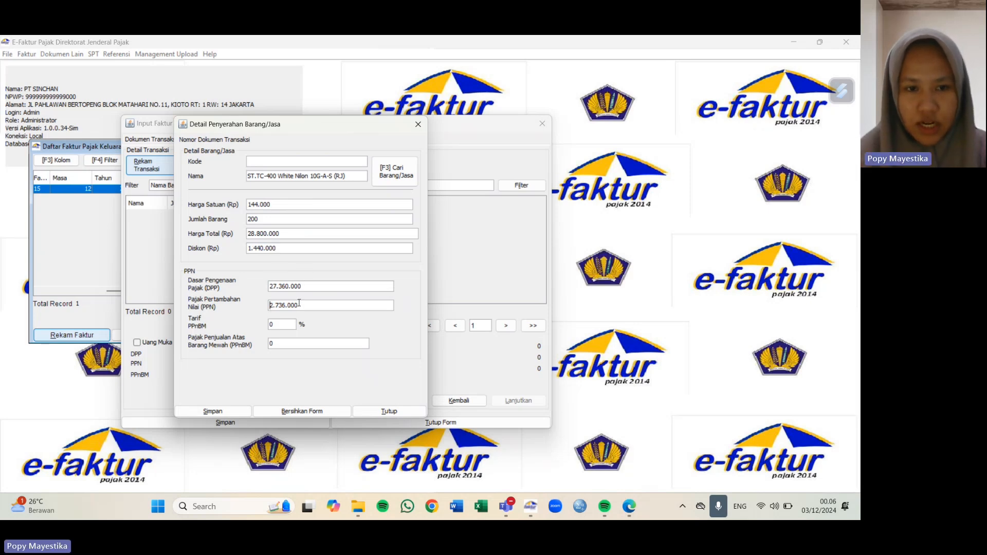
left_click_drag(302, 306, 261, 308)
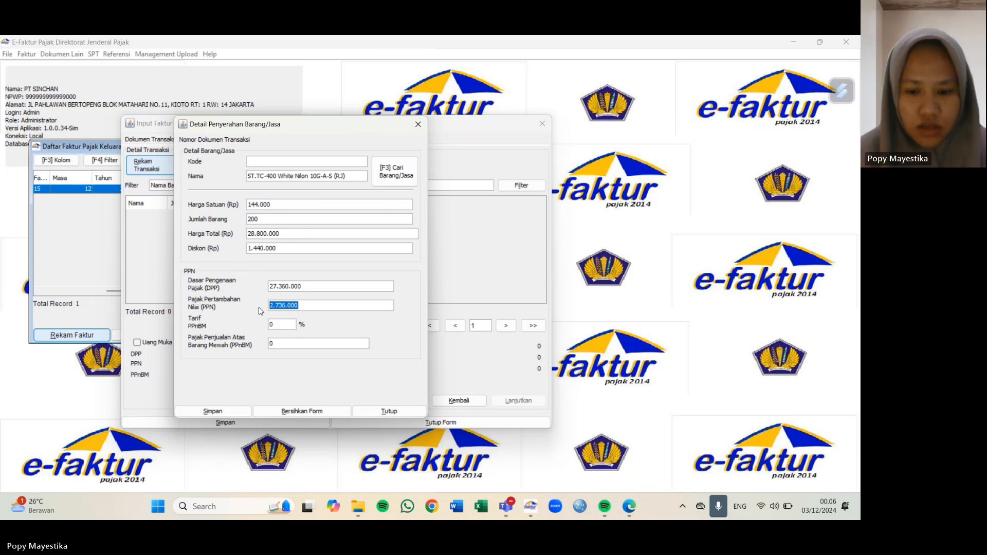
type("3009")
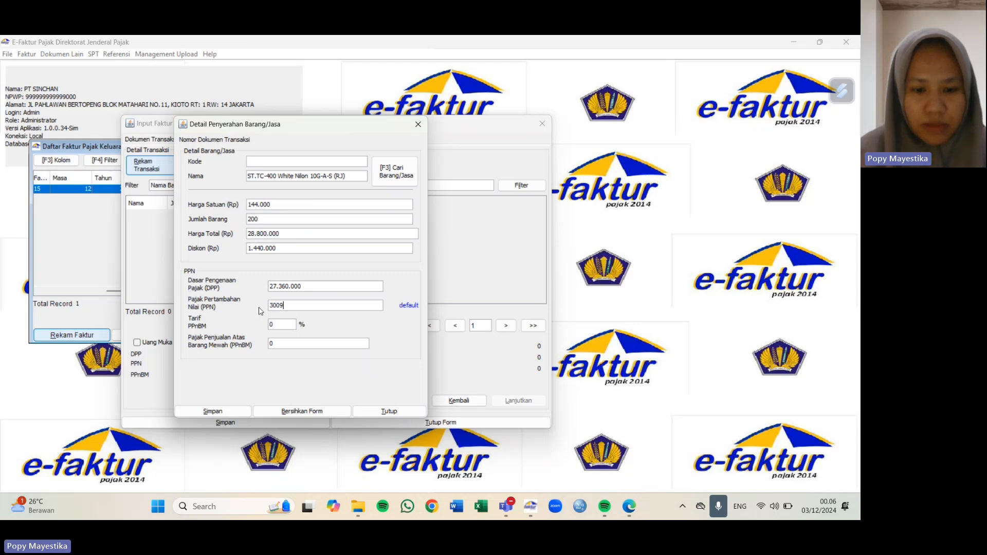
type("600")
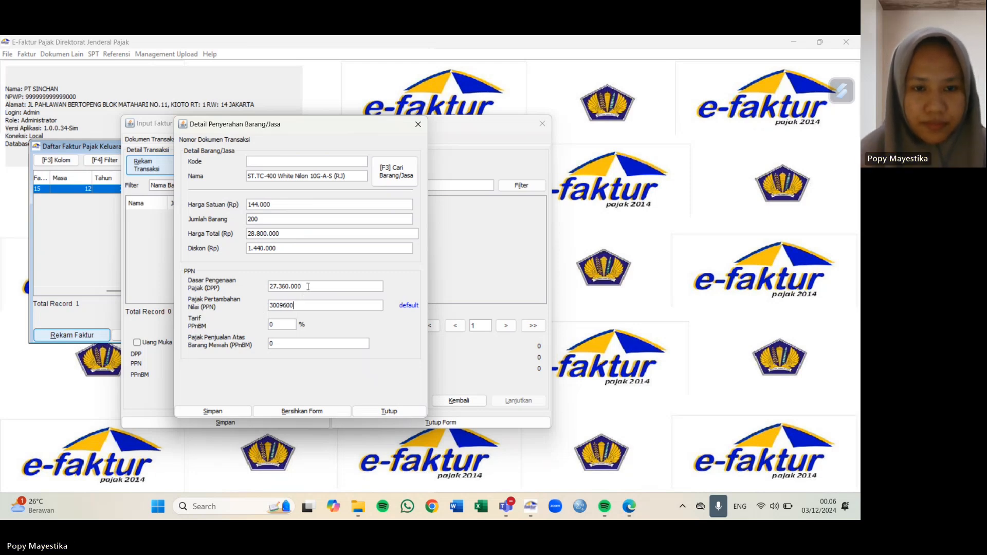
left_click(307, 286)
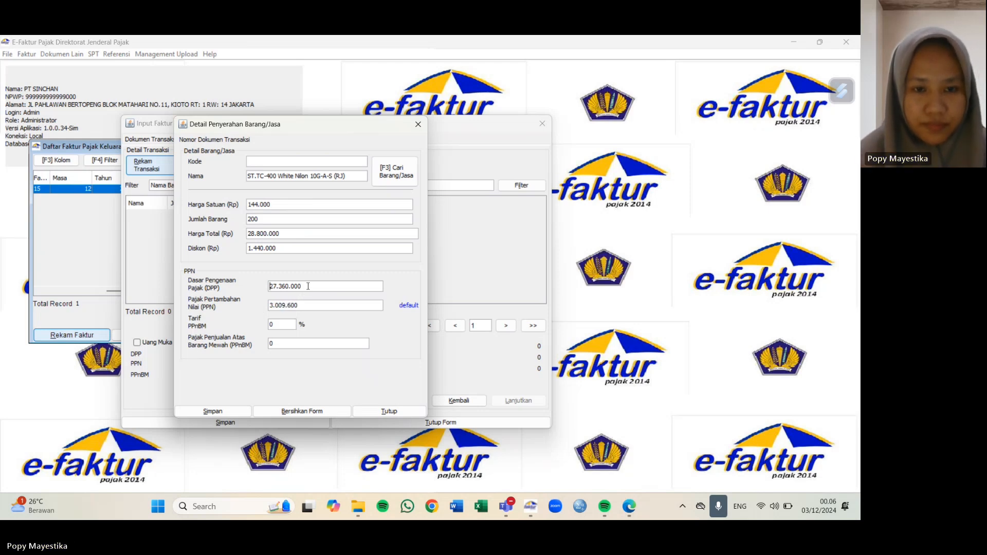
left_click(218, 413)
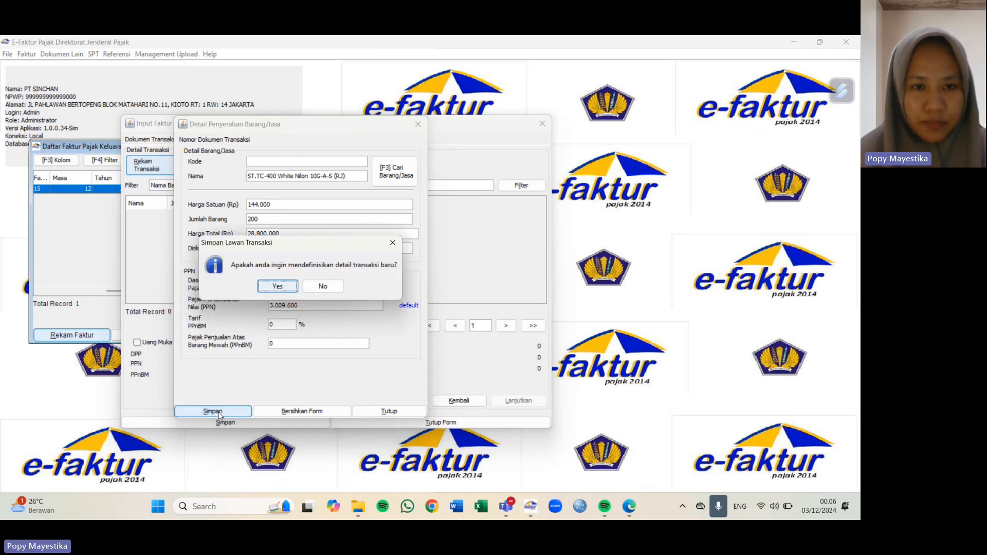
left_click(277, 287)
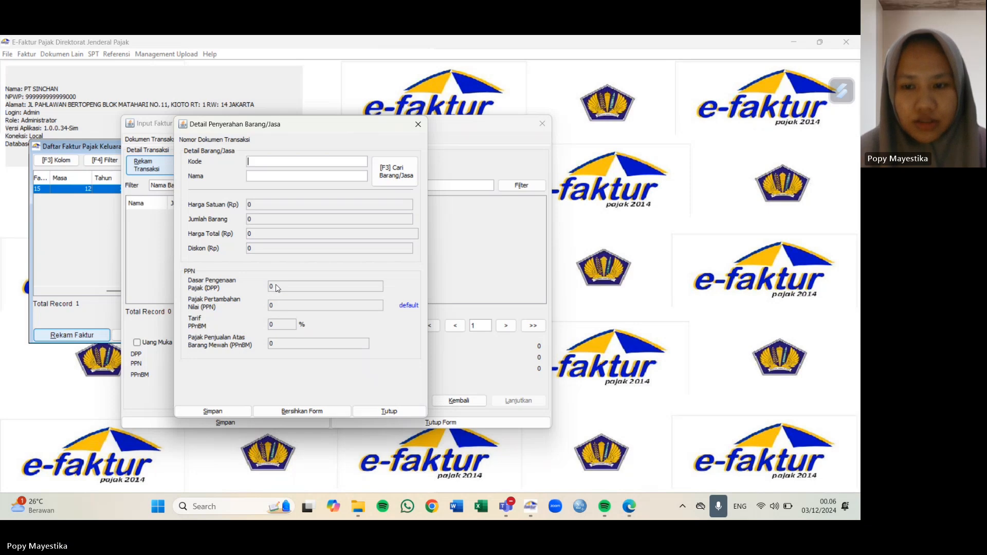
Step: Enter item ST.TC-500 White 7G B-M (RJ) with 50 units and a 390.000 discount
left_click(257, 174)
type("ST")
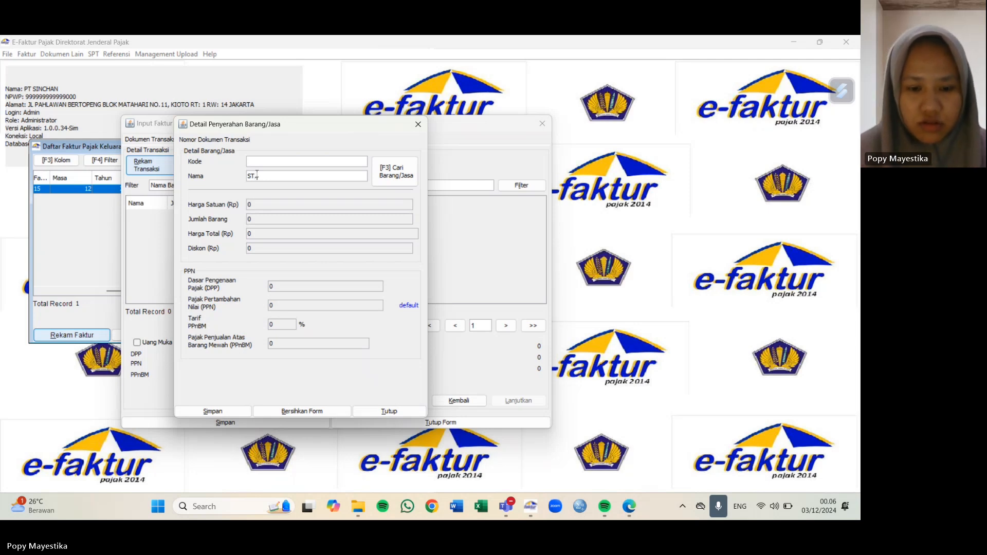
type("ITC-")
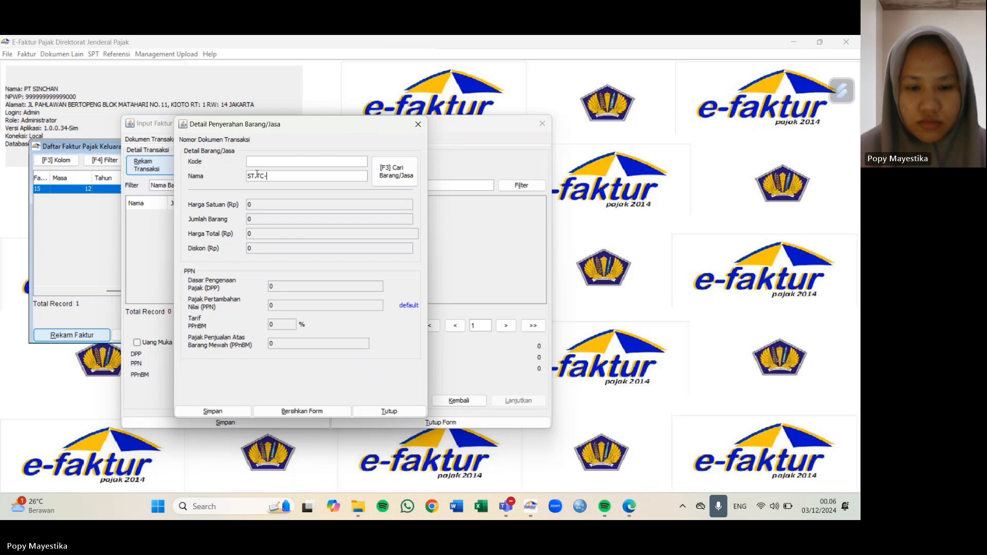
type("500 Whi")
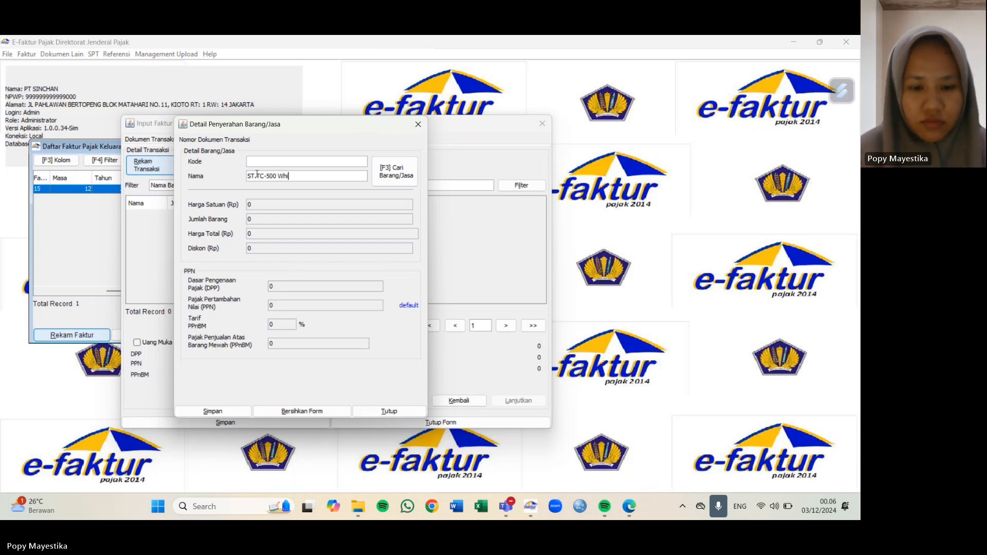
type("te 7")
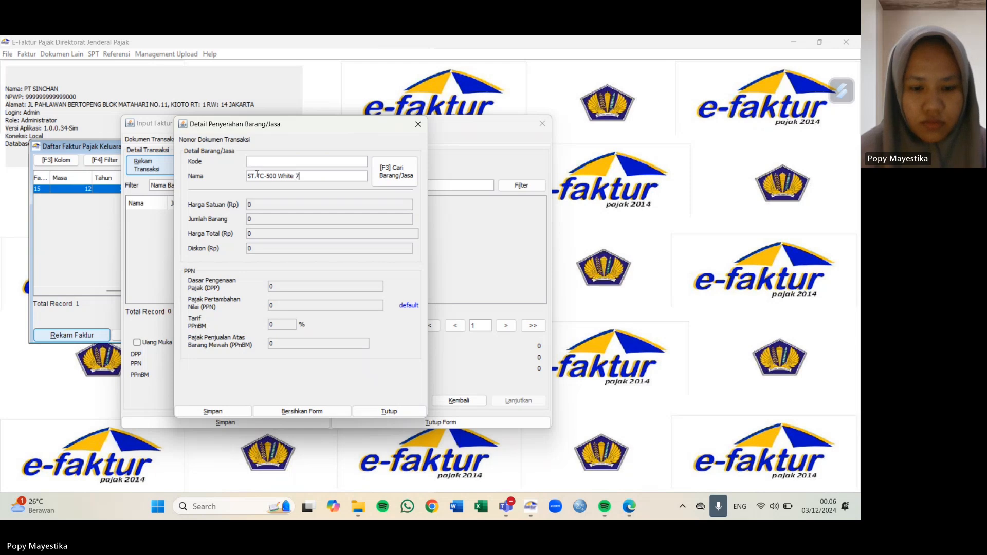
type("G B-M")
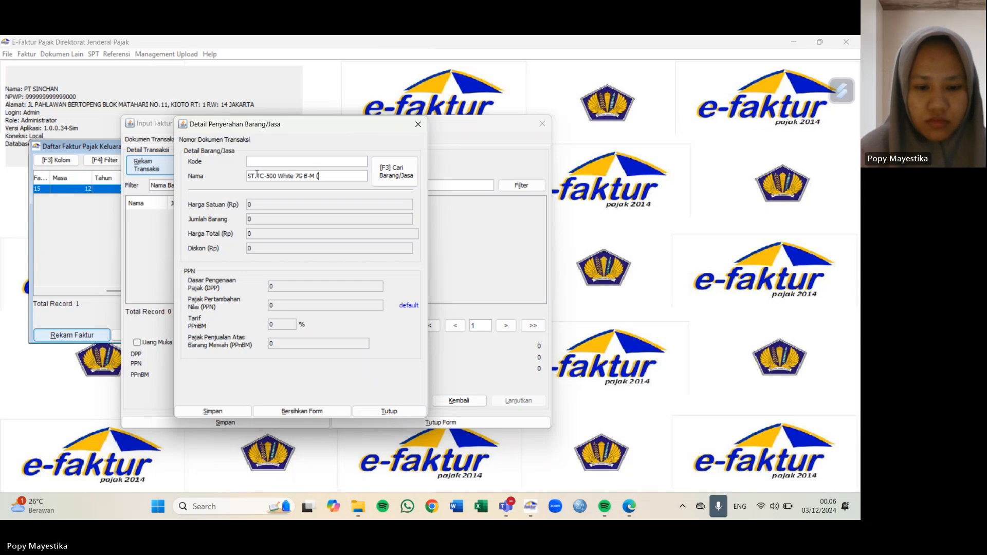
type(" (RJ)")
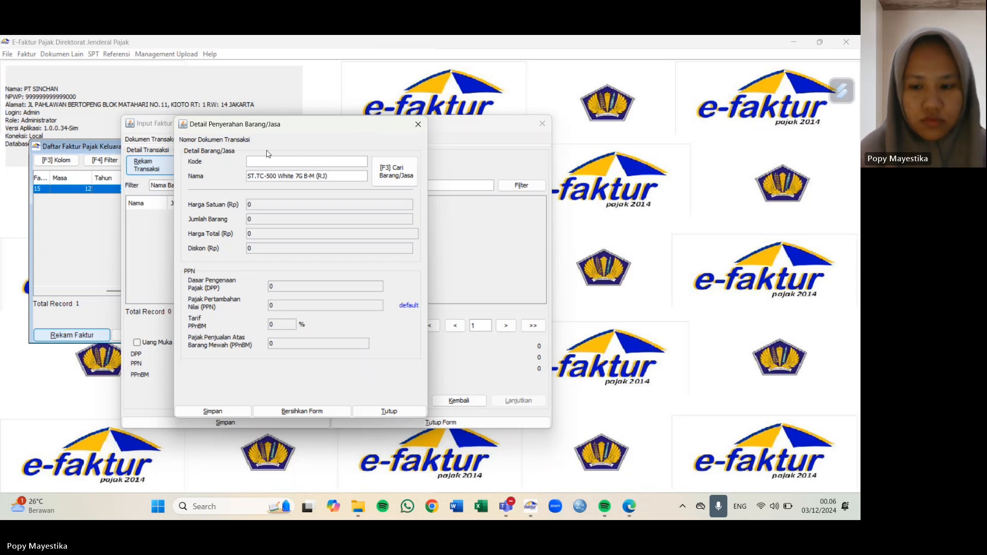
key("Return")
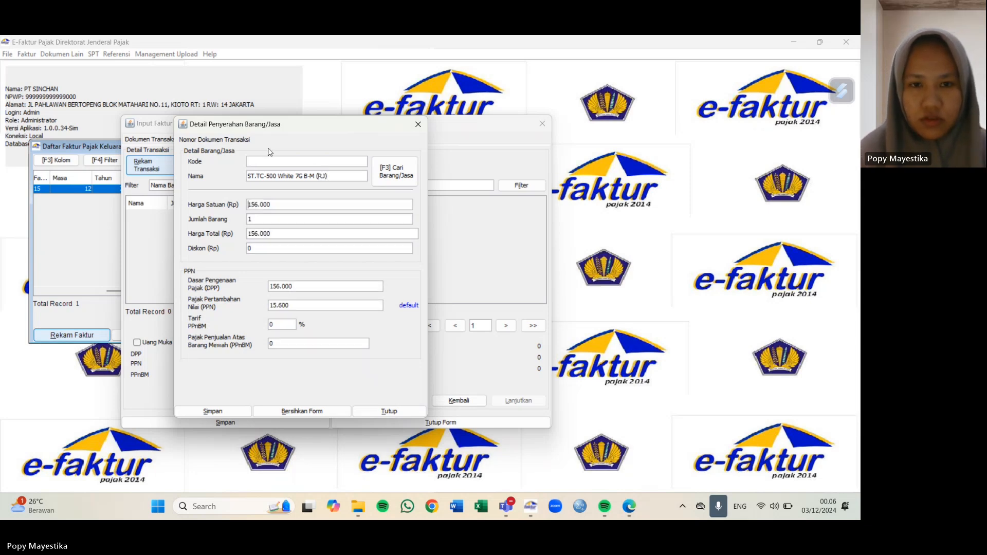
left_click(260, 219)
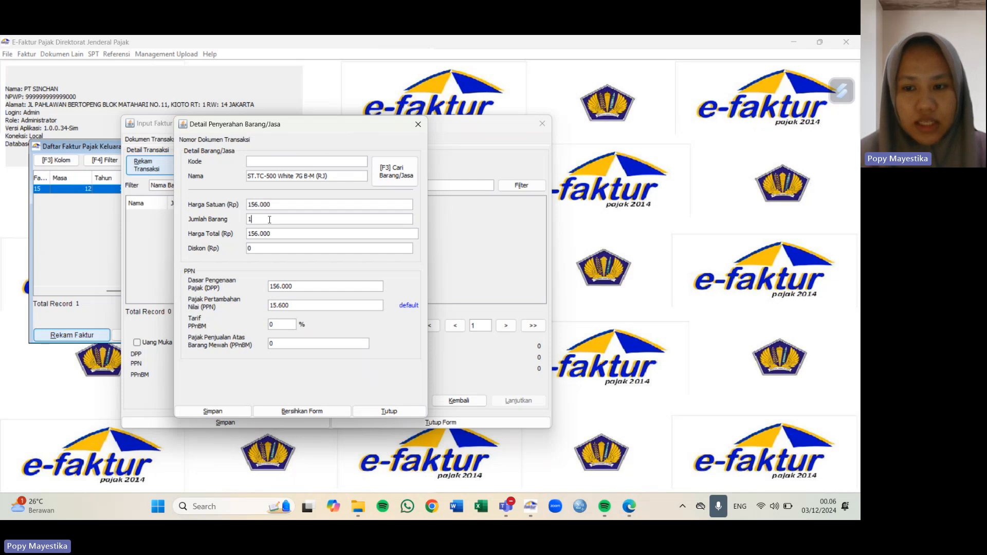
key("BackSpace")
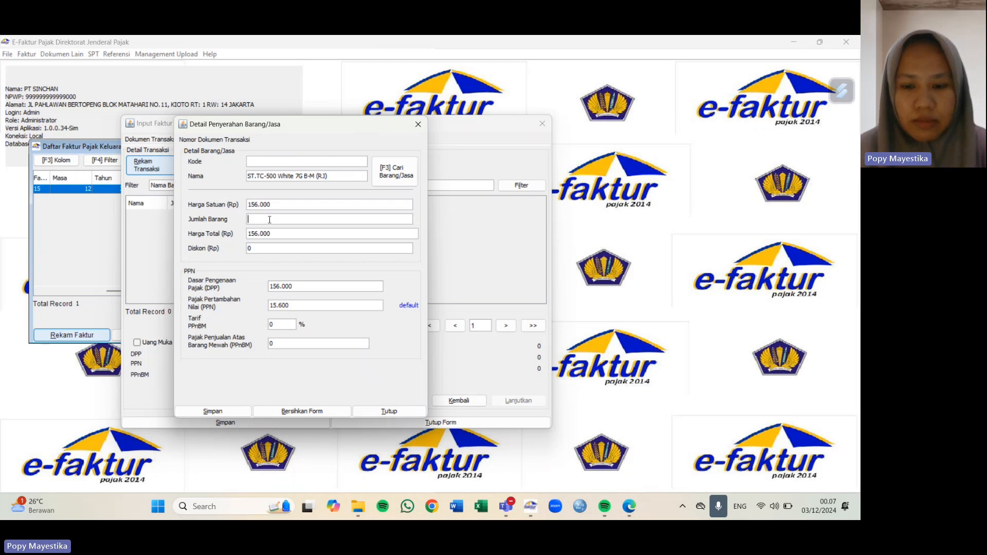
type("50")
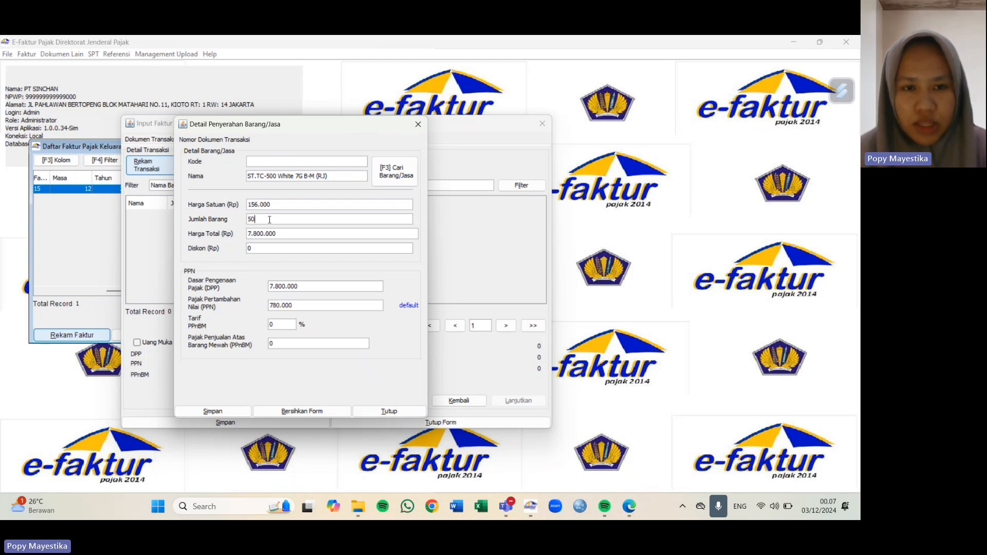
left_click(260, 252)
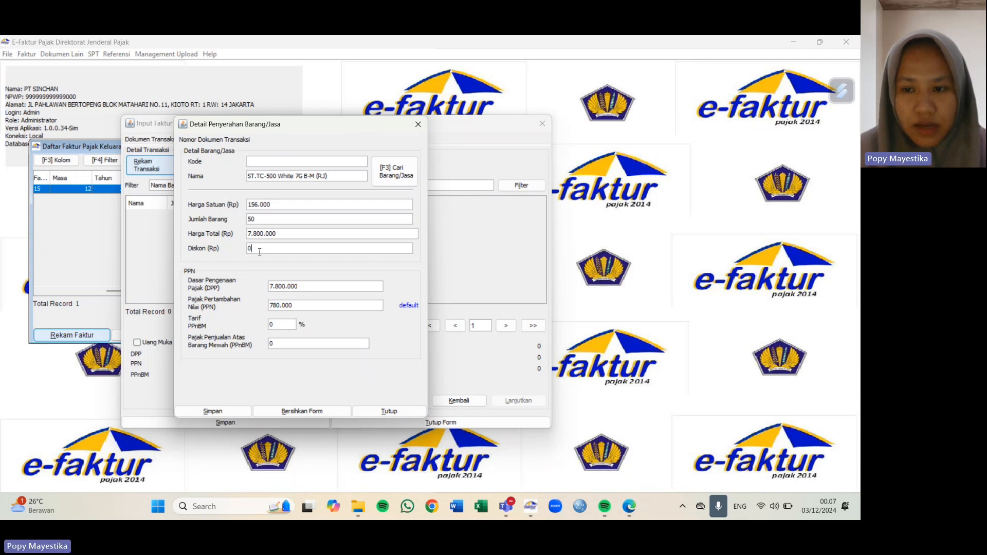
key("BackSpace")
type("39")
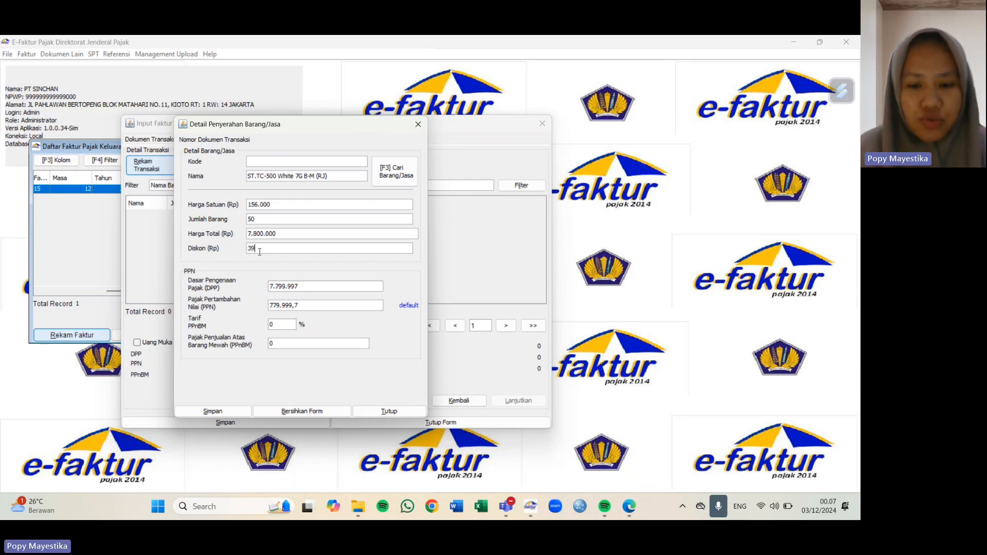
type("0.0000")
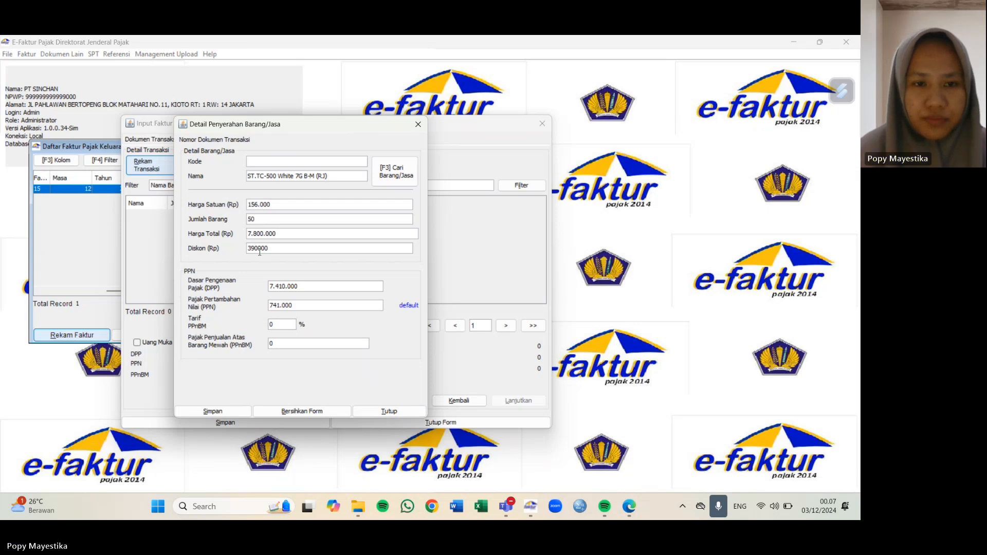
left_click(291, 233)
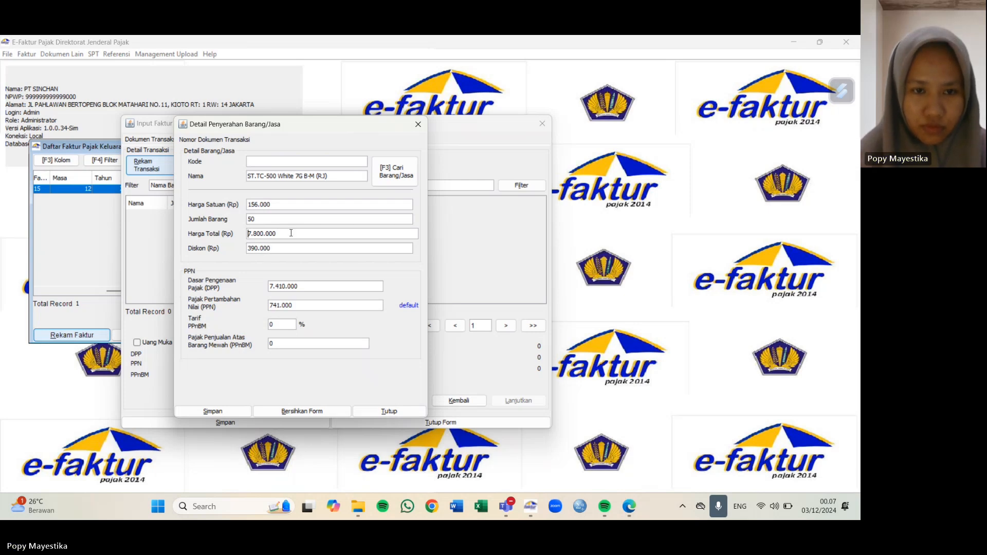
Step: Overwrite the ST.TC-500 line's PPN with 815.100 and save it to the invoice
double_click(300, 304)
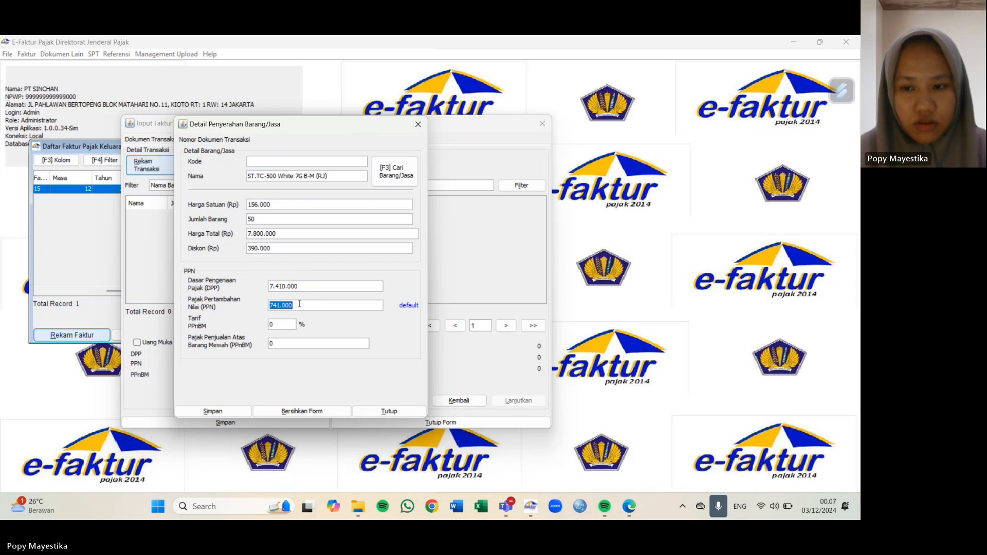
type("81")
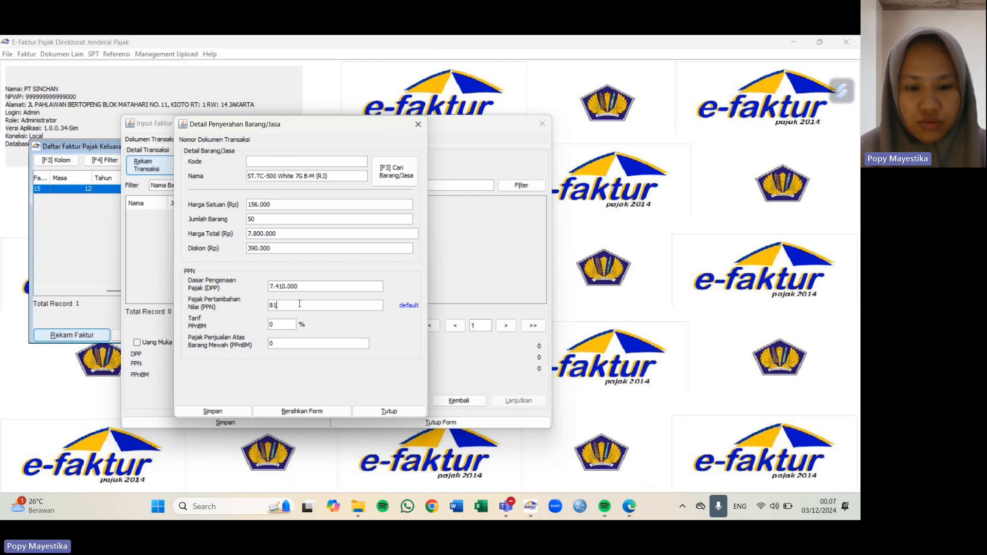
type("5")
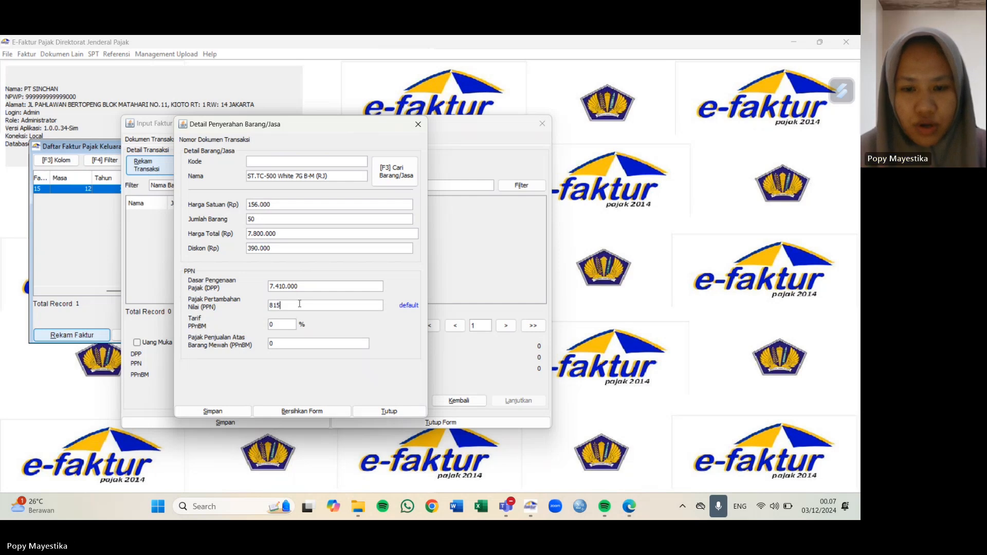
type("100")
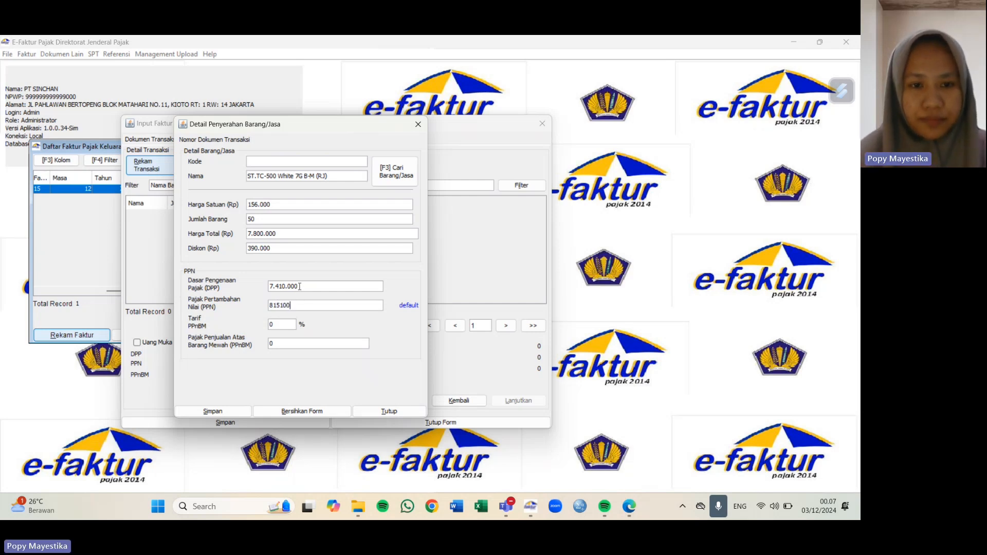
left_click(299, 287)
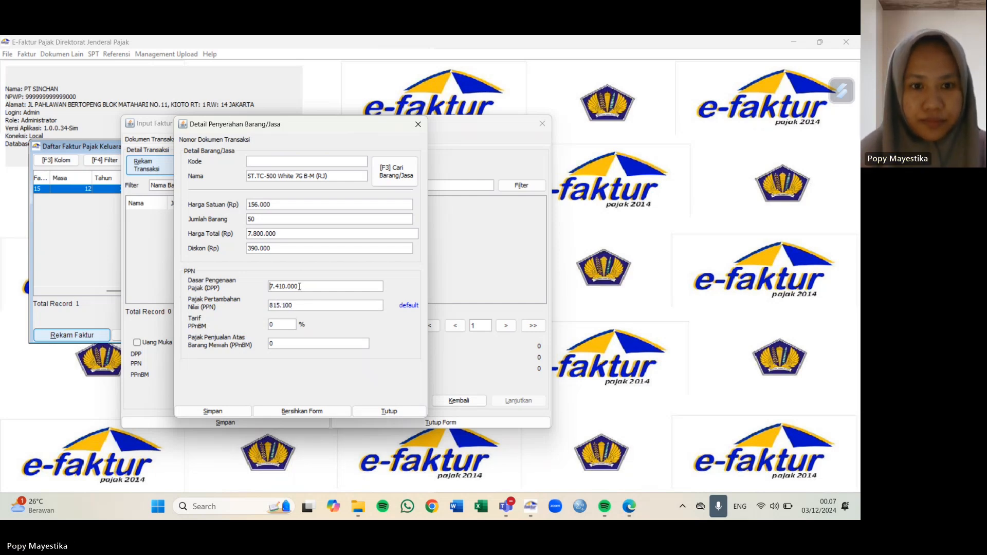
left_click(215, 414)
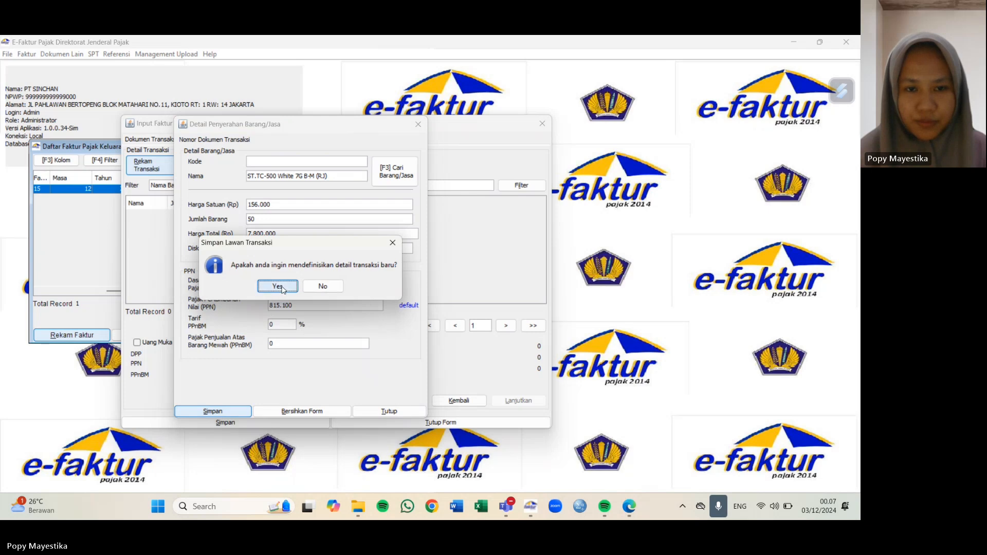
left_click(282, 287)
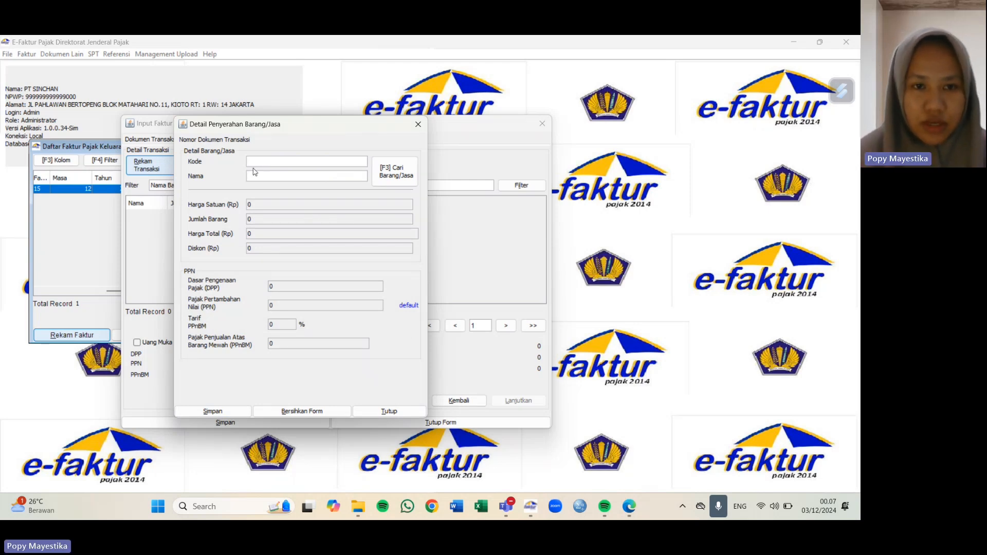
Step: Enter item ST.TC-600 White 7G B-M (RJ) with 125 units and a 2.350.000 discount
type("ST")
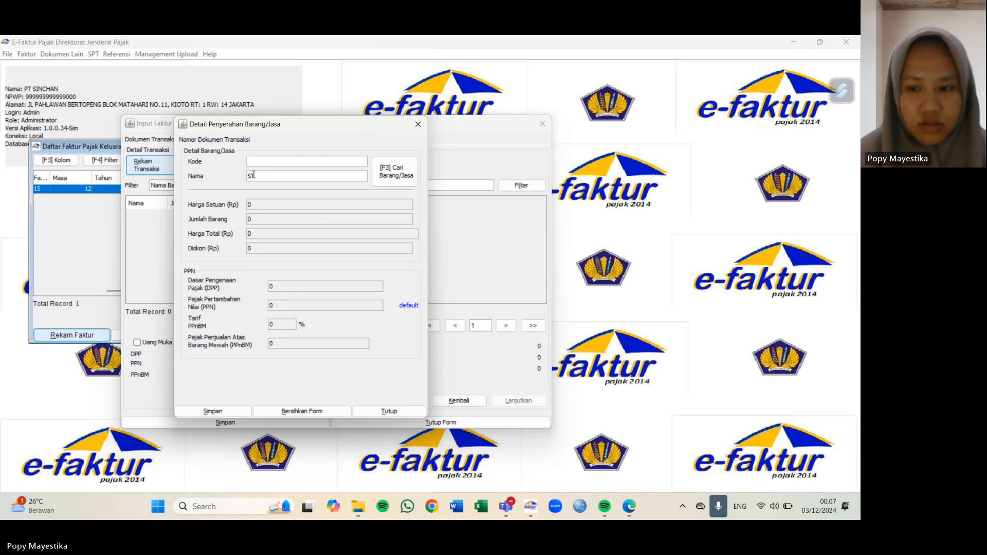
type("TC")
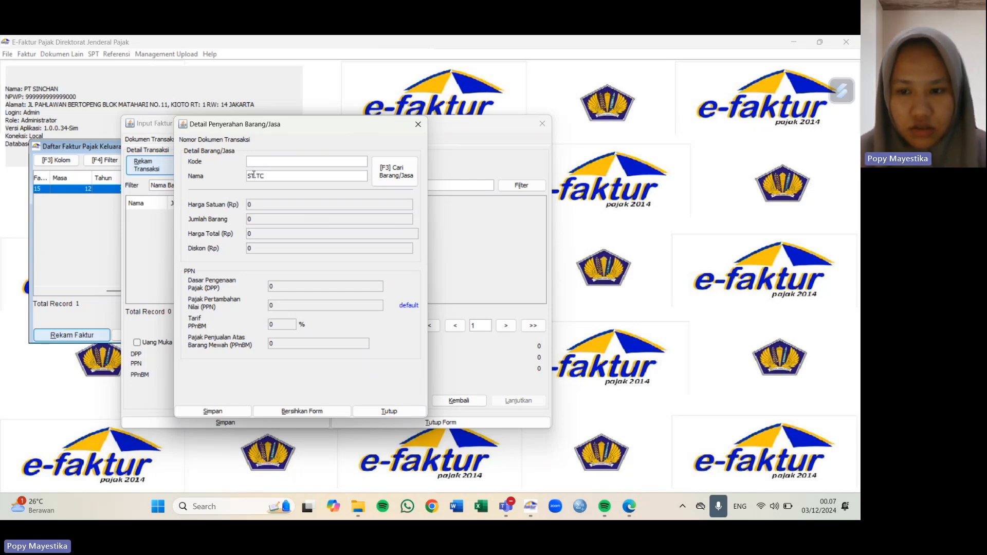
type("-600")
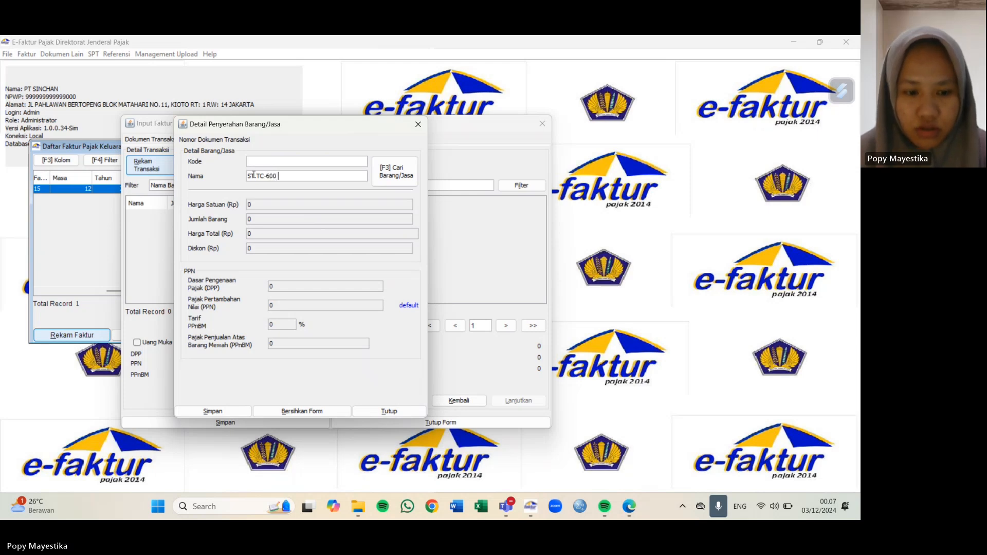
type(" White")
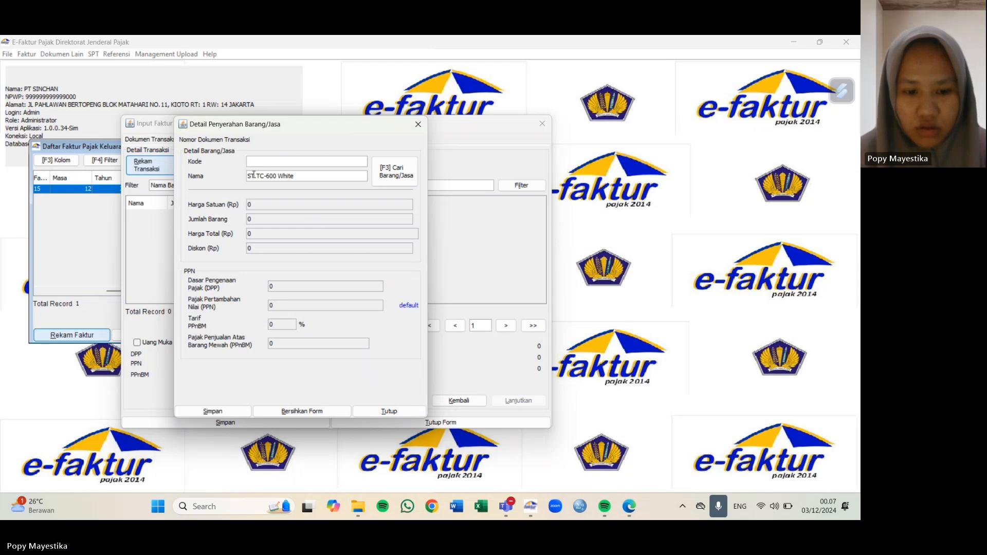
type(" 7G B")
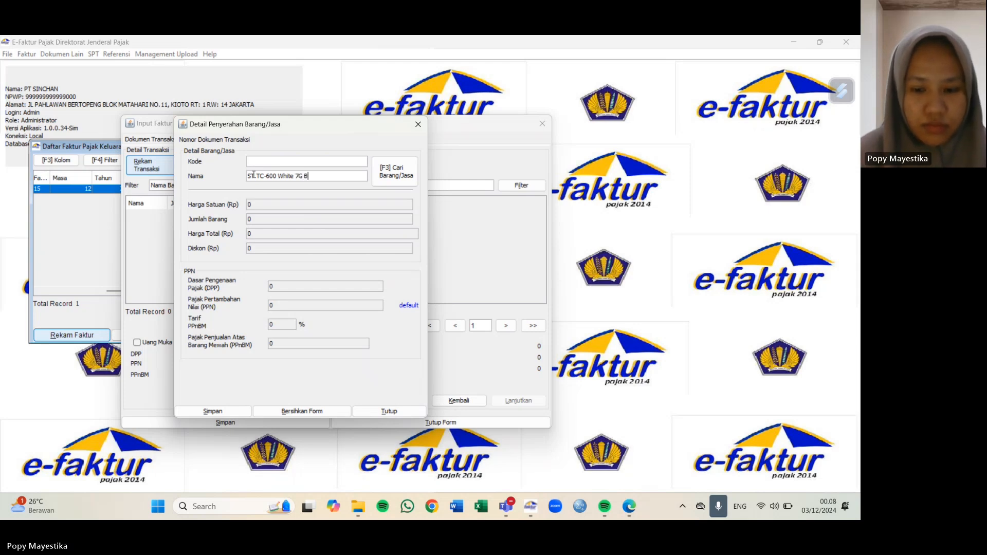
type("-M (R)")
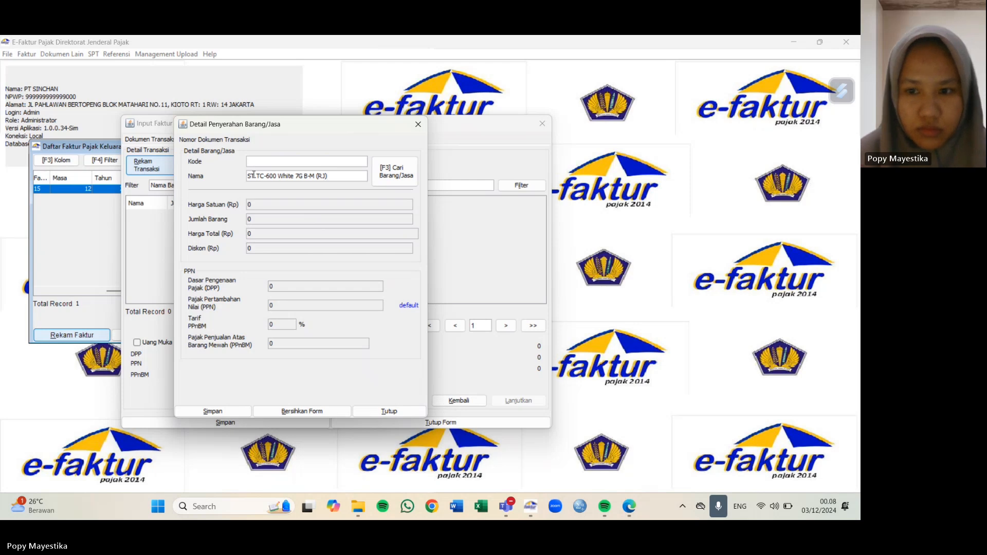
key("Return")
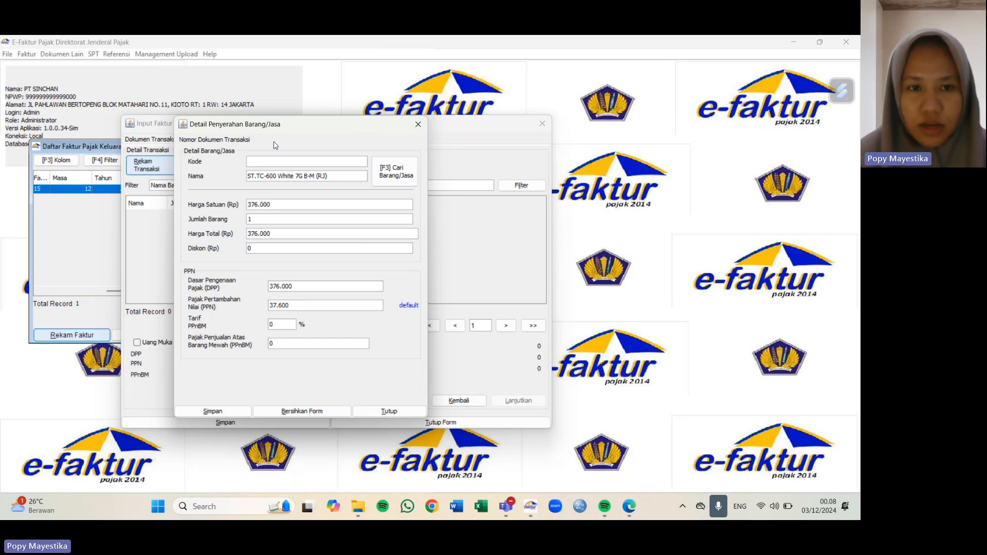
left_click(263, 219)
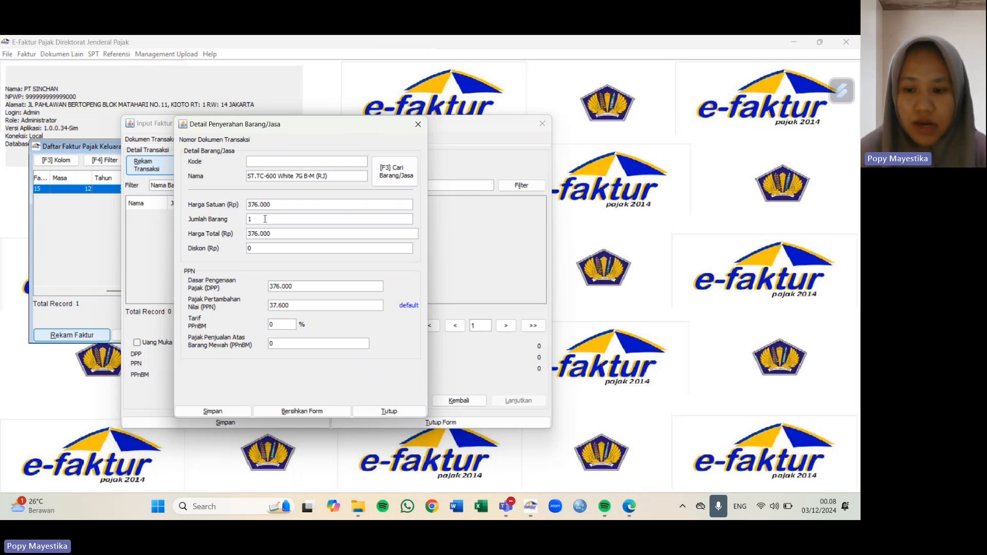
type("25")
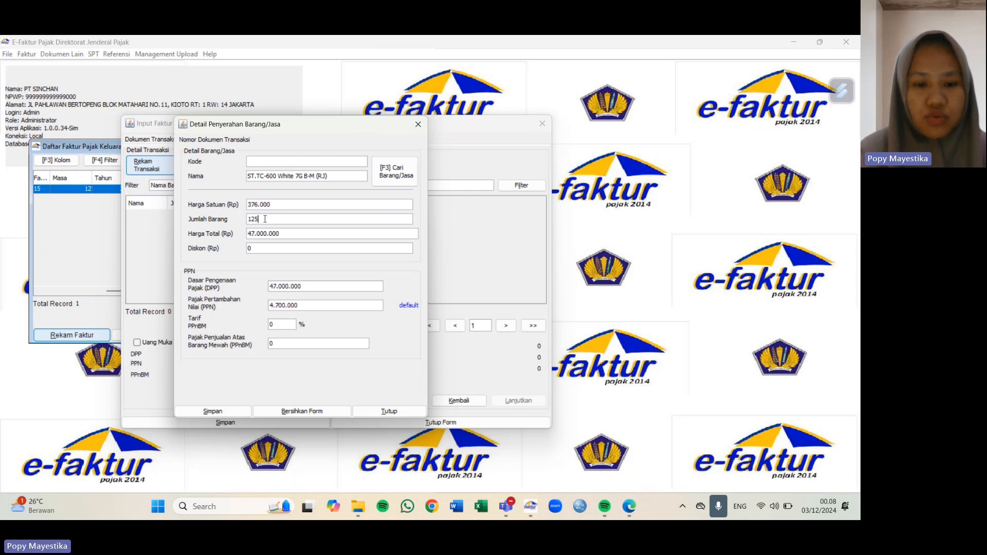
left_click(268, 252)
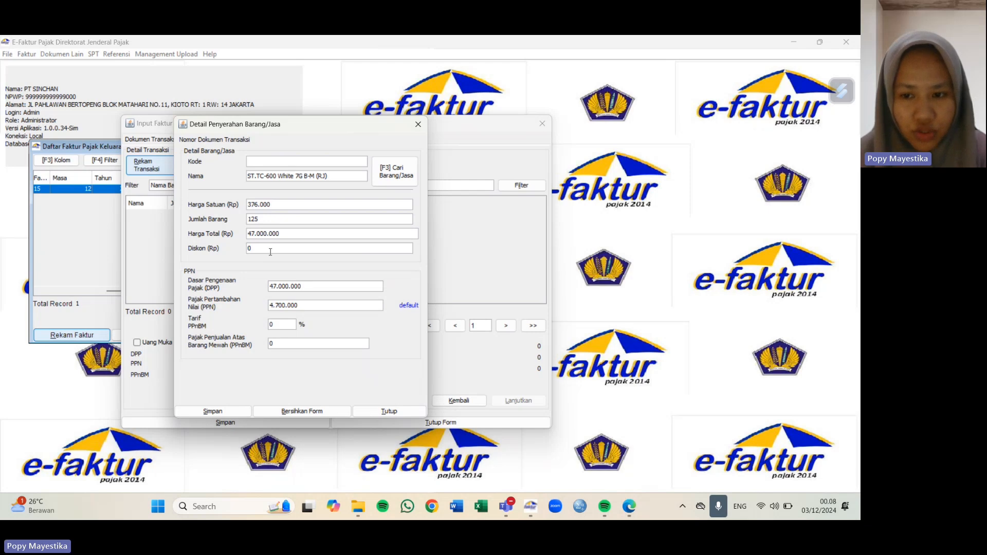
key("BackSpace")
type("23")
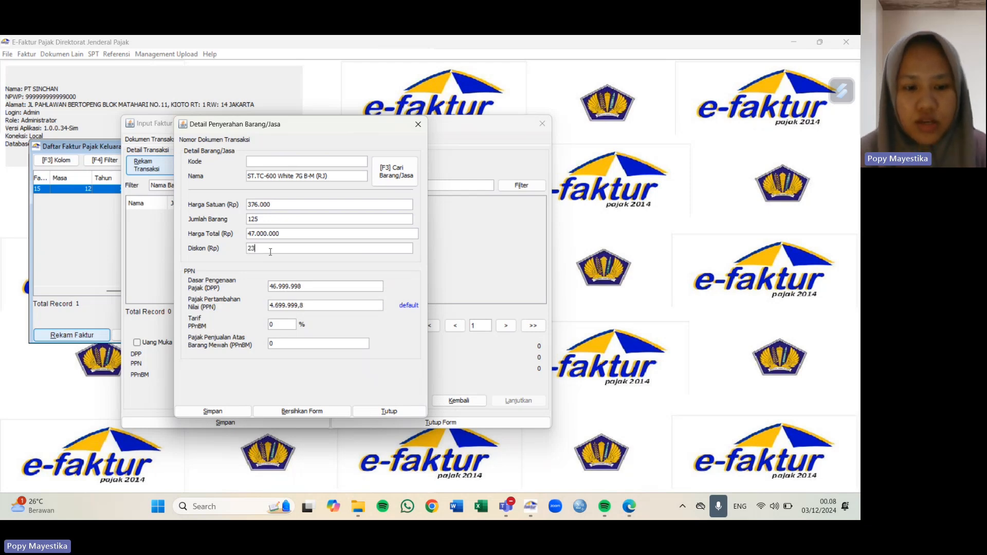
type("50000")
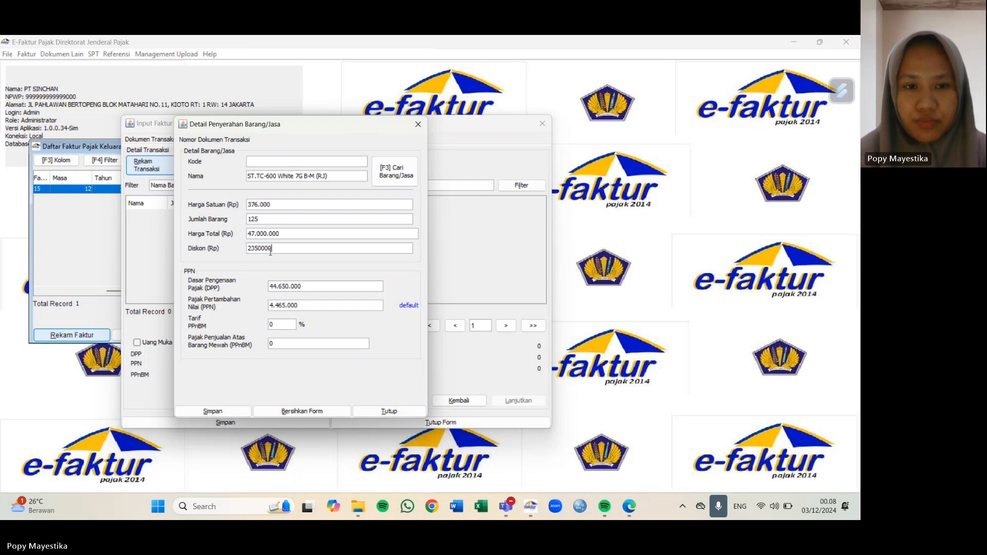
key("Tab")
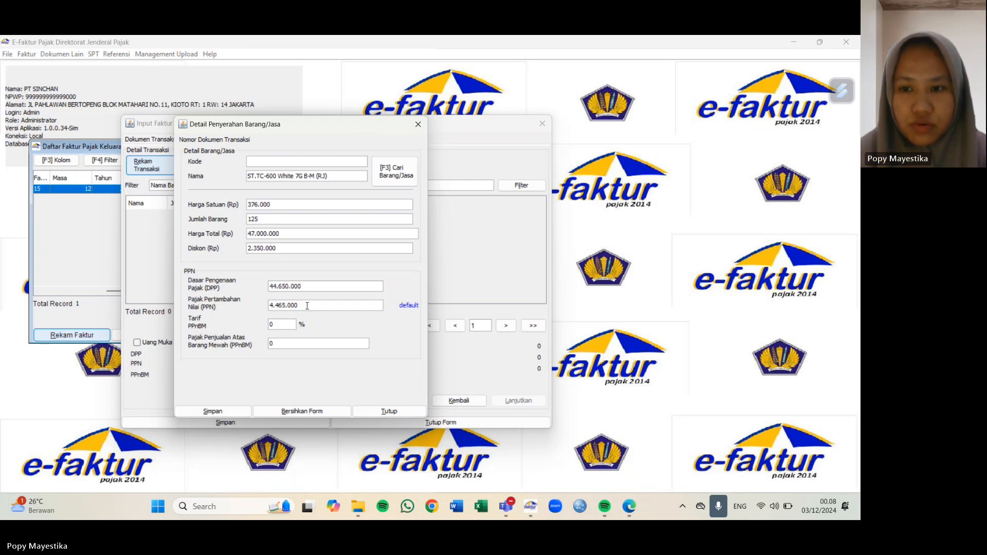
Step: Overwrite the ST.TC-600 line's PPN with 4.911.500 and save the line
left_click_drag(269, 305, 312, 305)
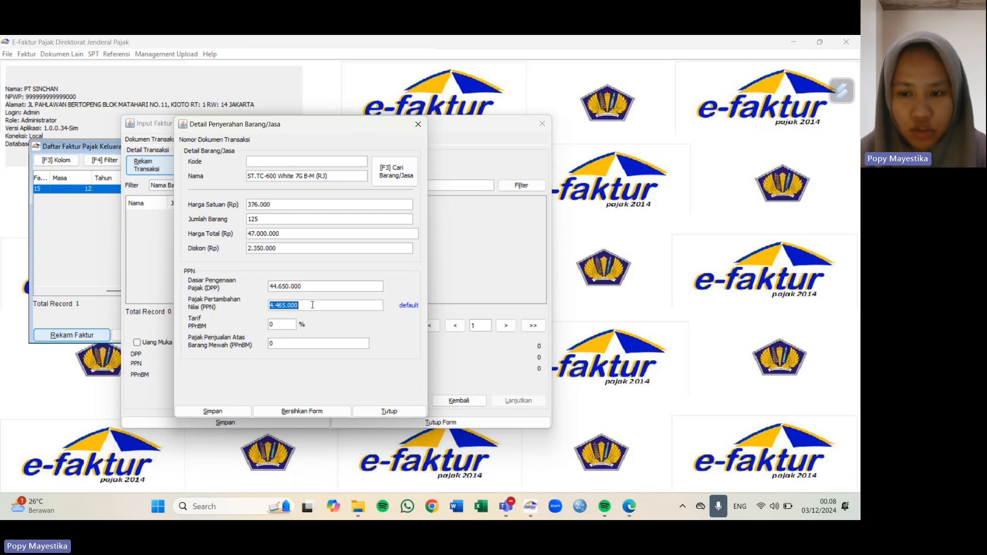
type("49")
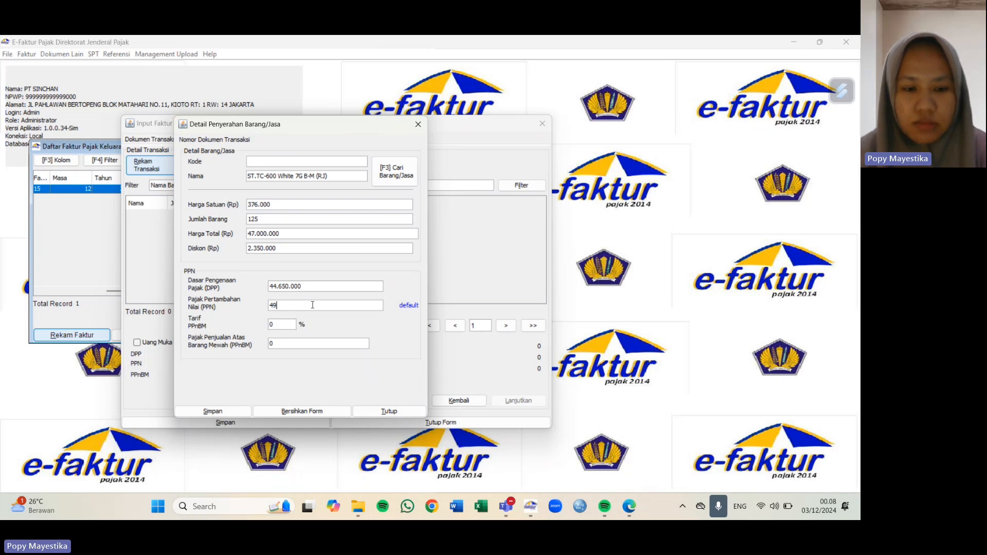
type("11500")
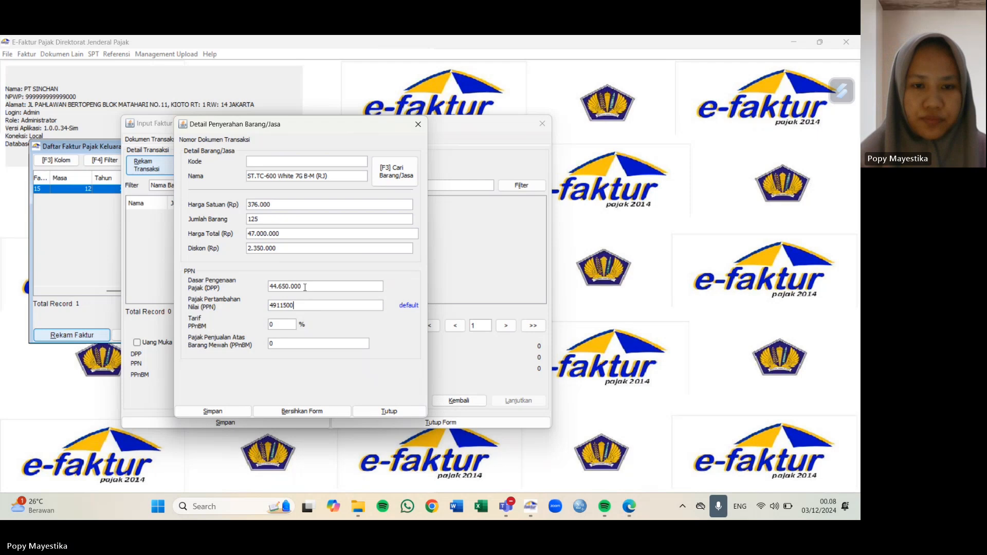
key("Tab")
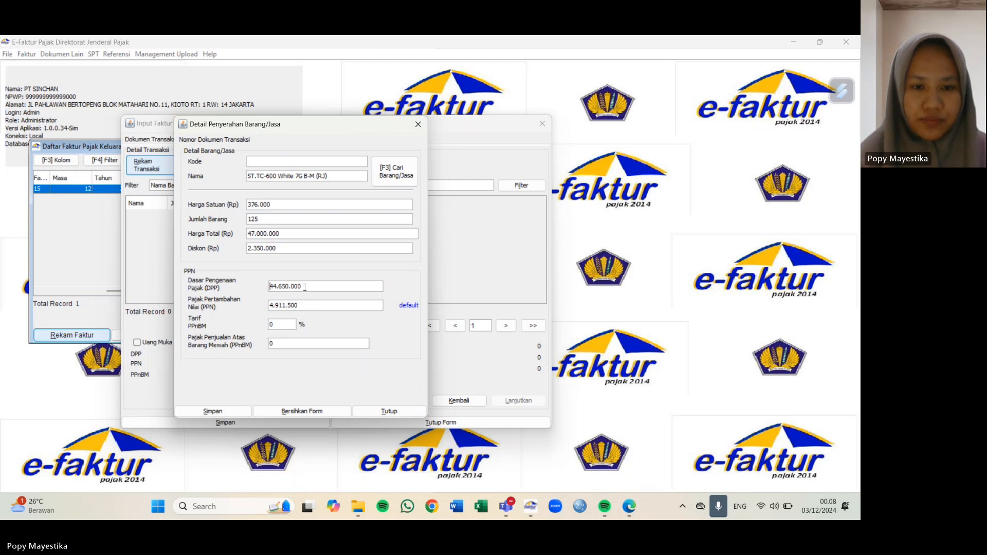
left_click(213, 411)
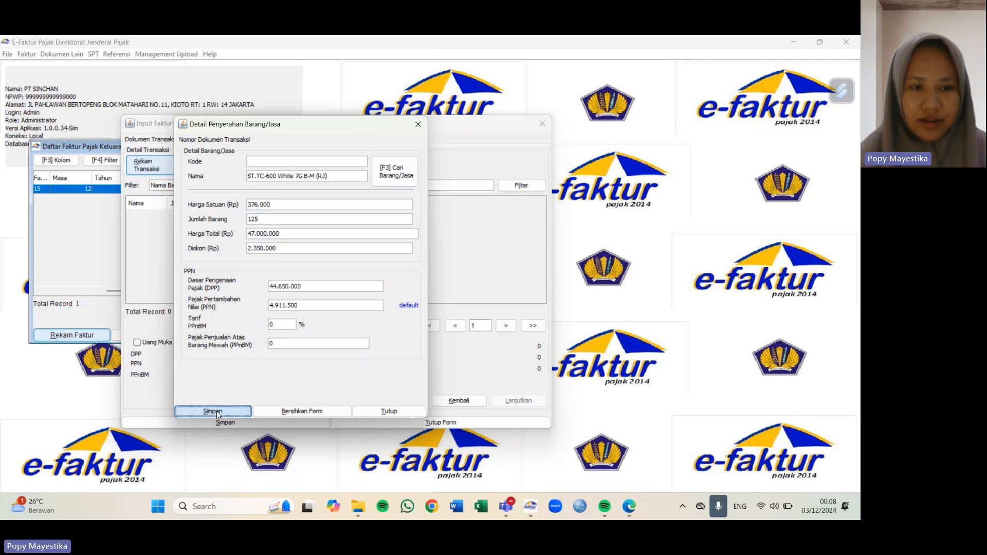
left_click(287, 285)
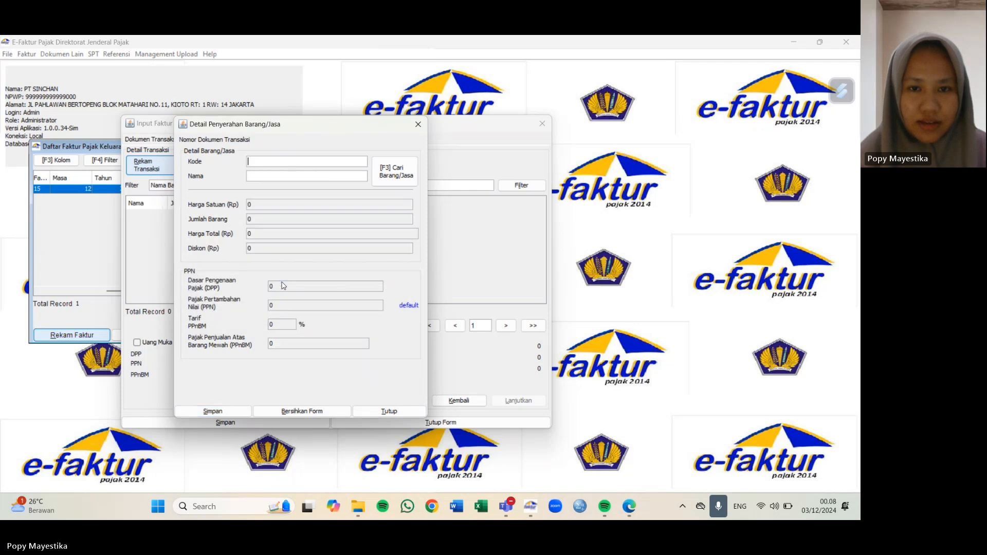
Step: Close the item form and save the second invoice (DPP 79.420.000, PPN 8.736.200), starting invoice 00000003
left_click(389, 411)
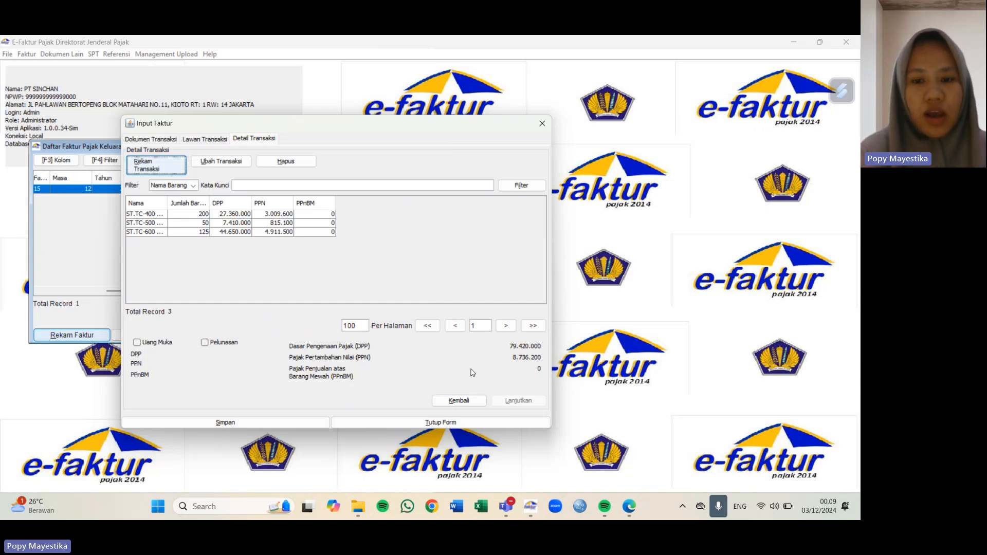
left_click(263, 425)
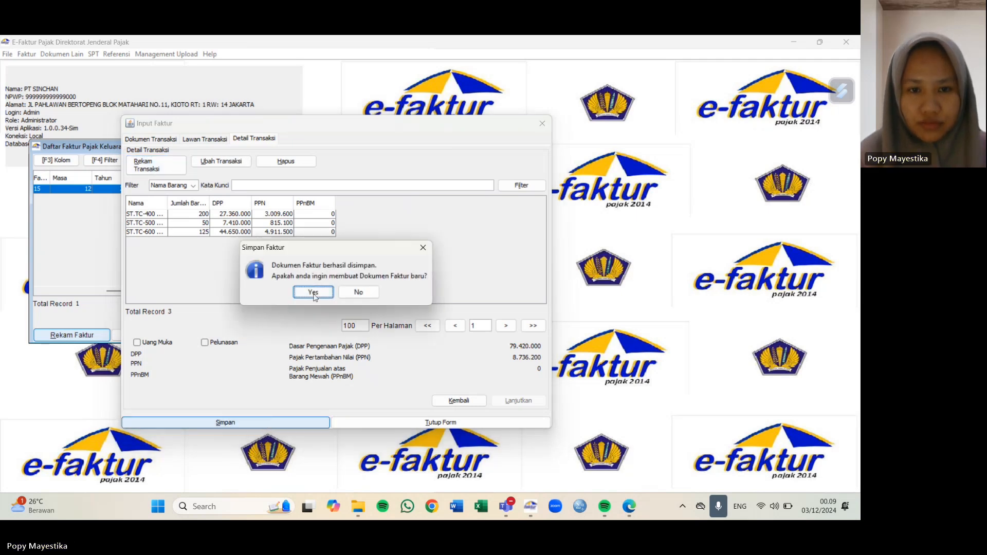
left_click(313, 290)
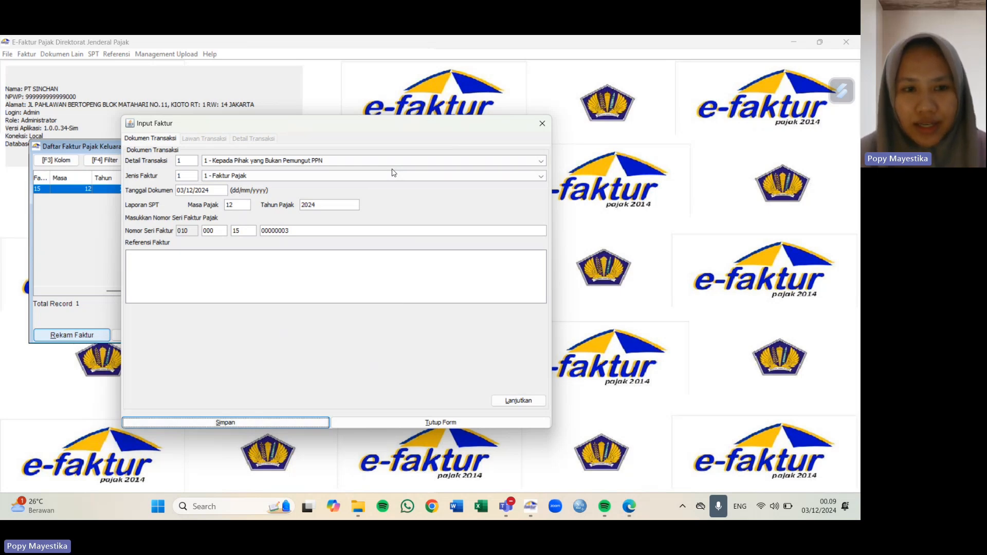
Step: Change invoice 00000003's document date to 03/12/2015 so its tax year is 2015
left_click(220, 191)
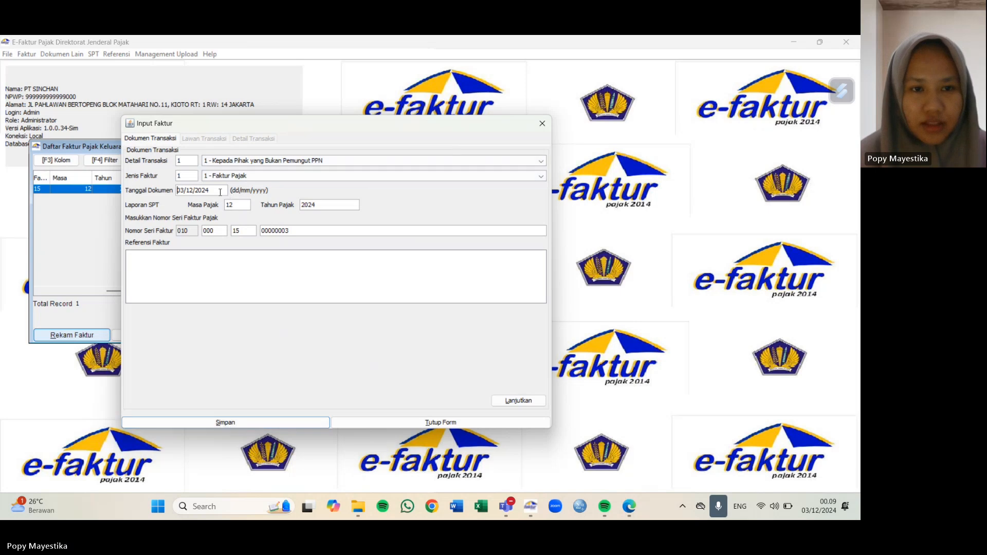
key("BackSpace")
key("BackSpace")
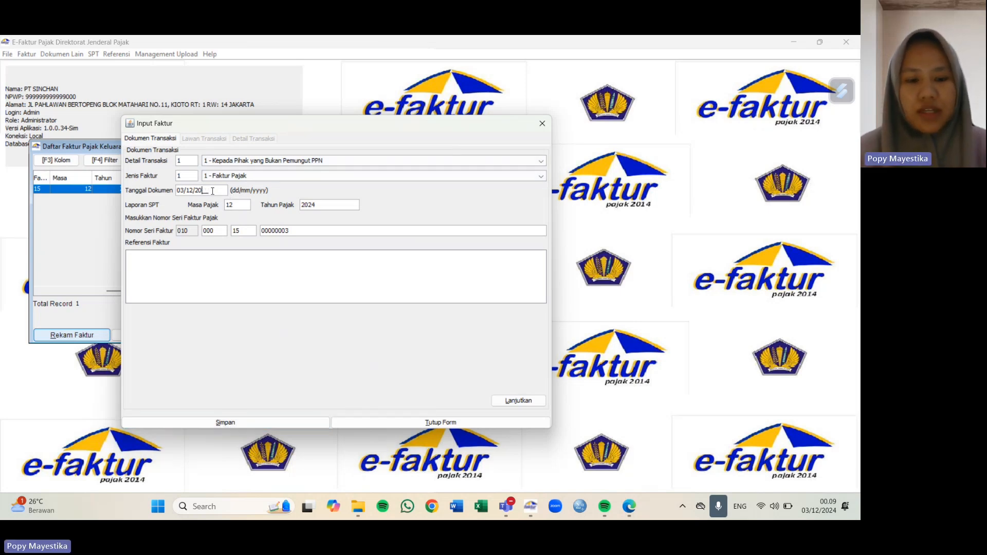
type("15")
left_click(341, 205)
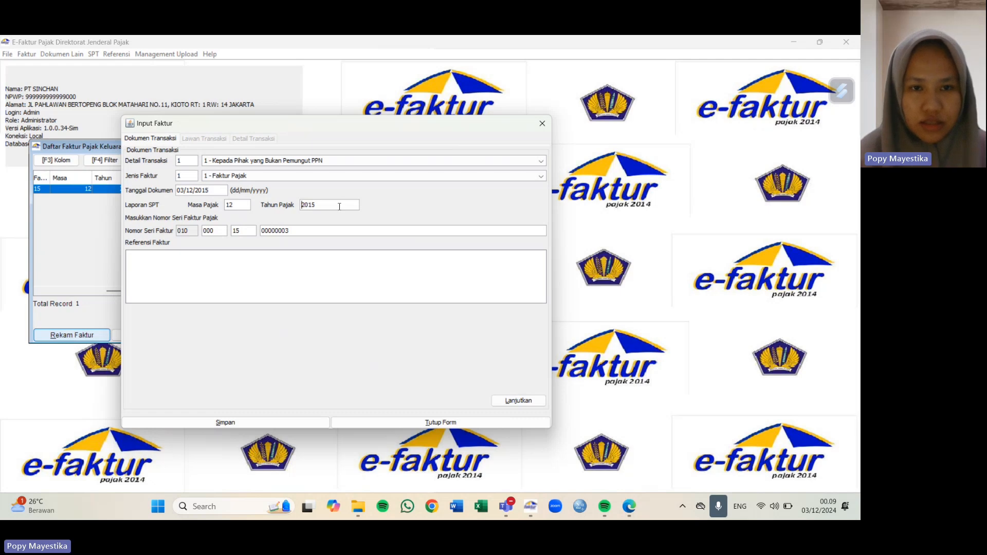
Step: Move on to the buyer details and enter the buyer name PT Agung Karya
left_click(517, 401)
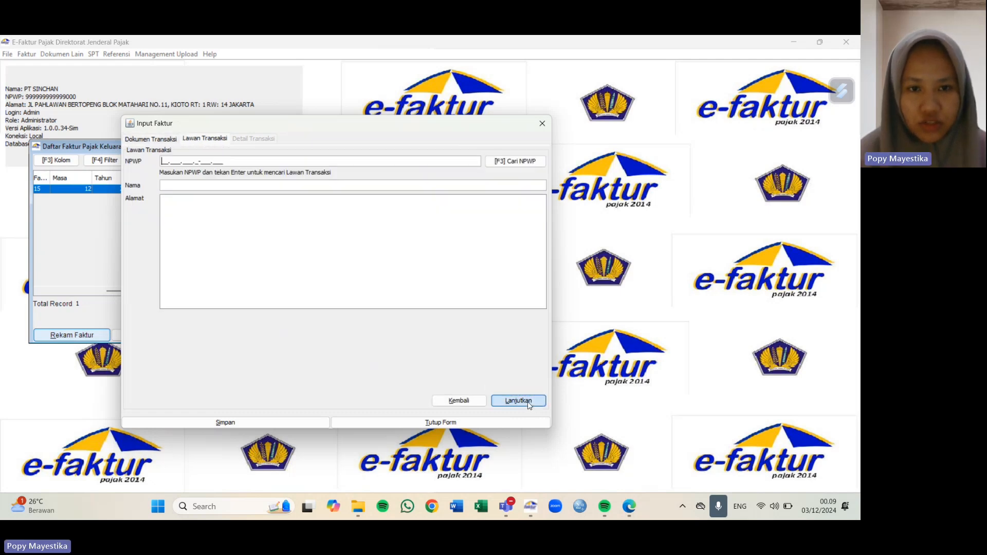
left_click(181, 184)
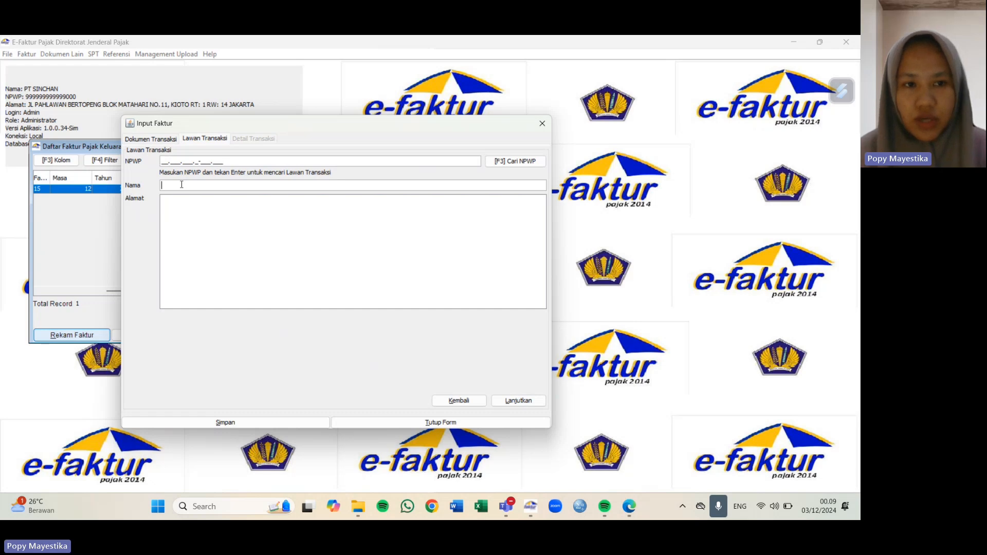
type("PT AGUSN")
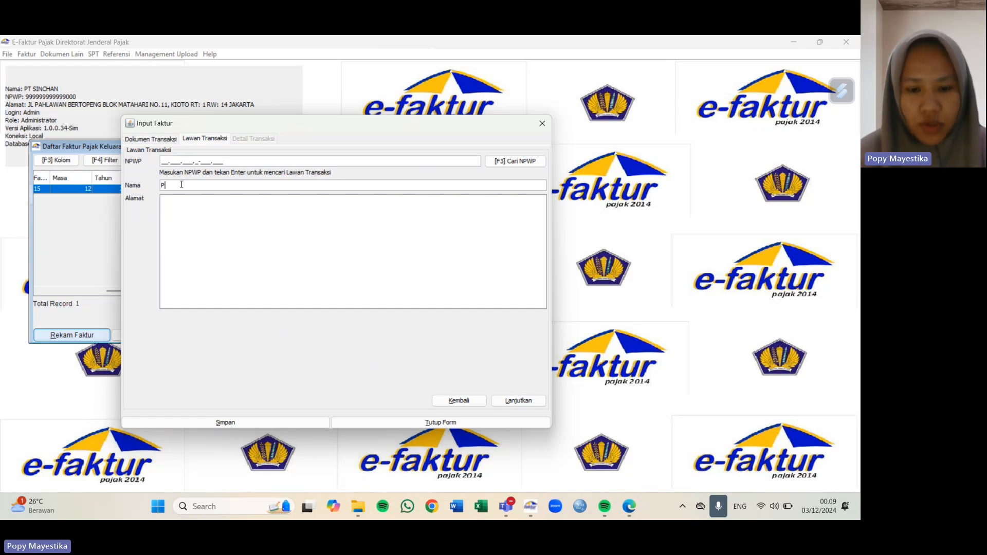
key("BackSpace")
key("BackSpace")
key("BackSpace")
key("BackSpace")
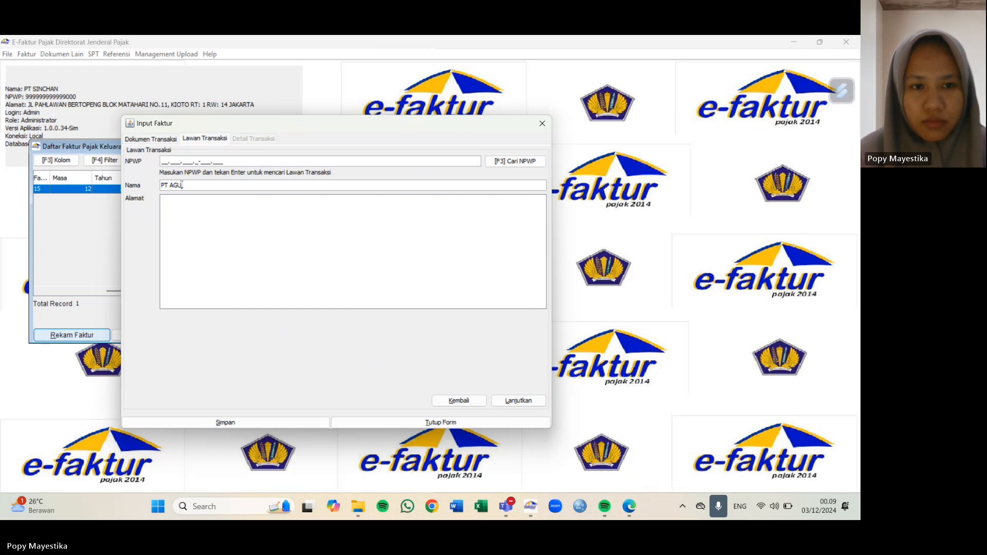
type("gung Kary")
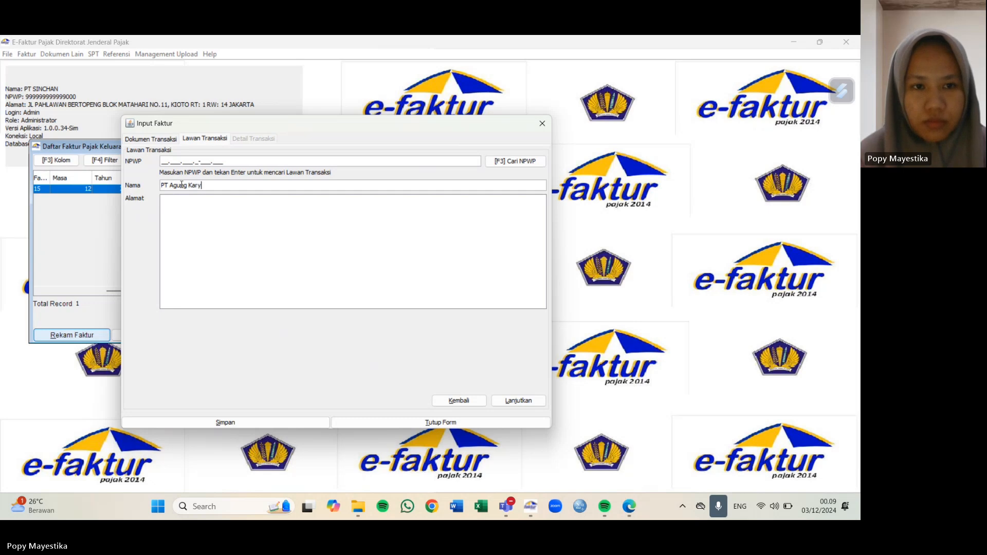
type("a")
Step: Fill in the buyer's NPWP and begin entering the buyer's street address
left_click(167, 164)
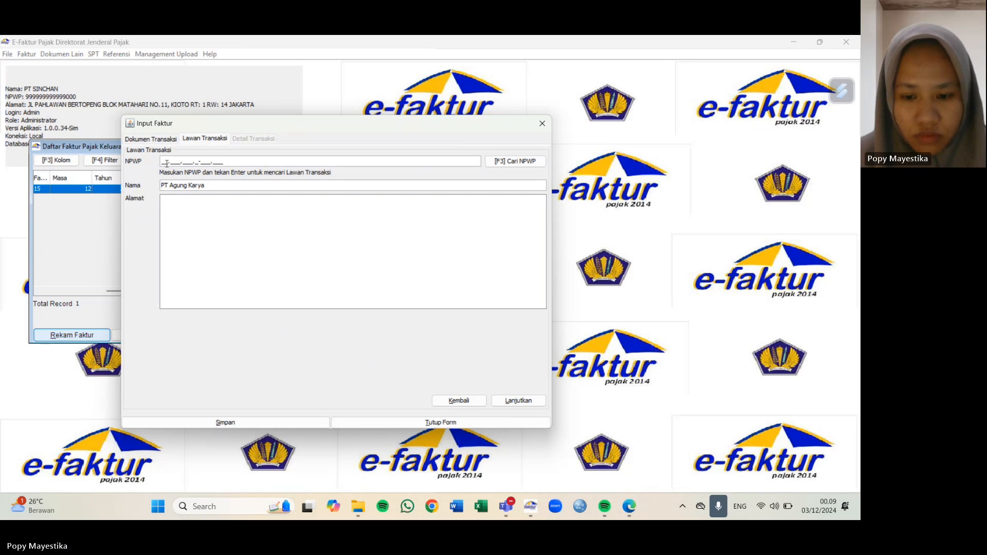
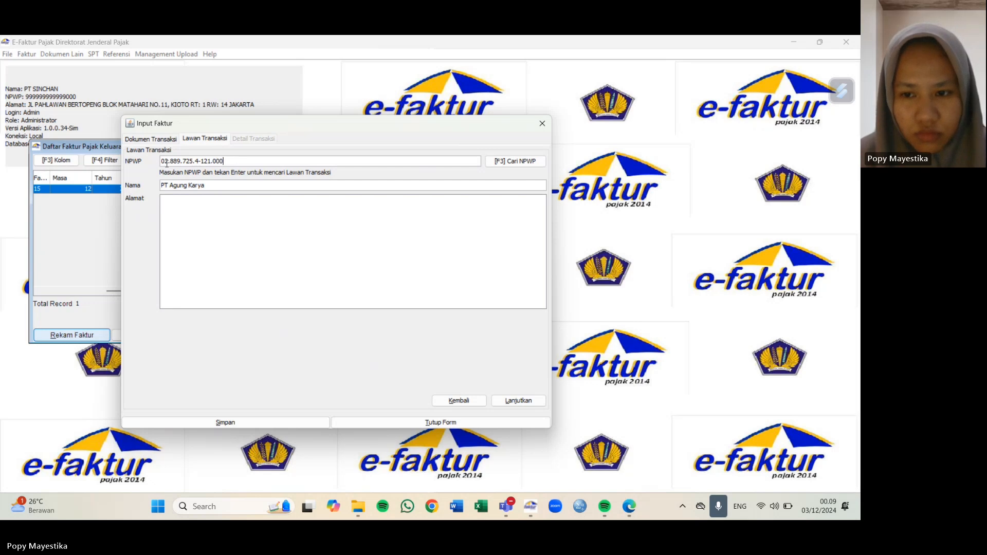
left_click(185, 206)
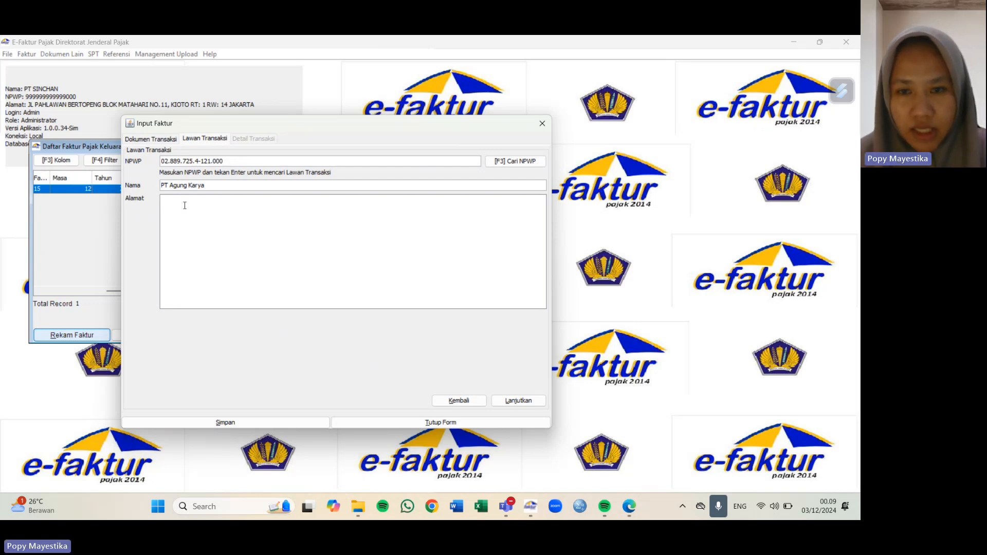
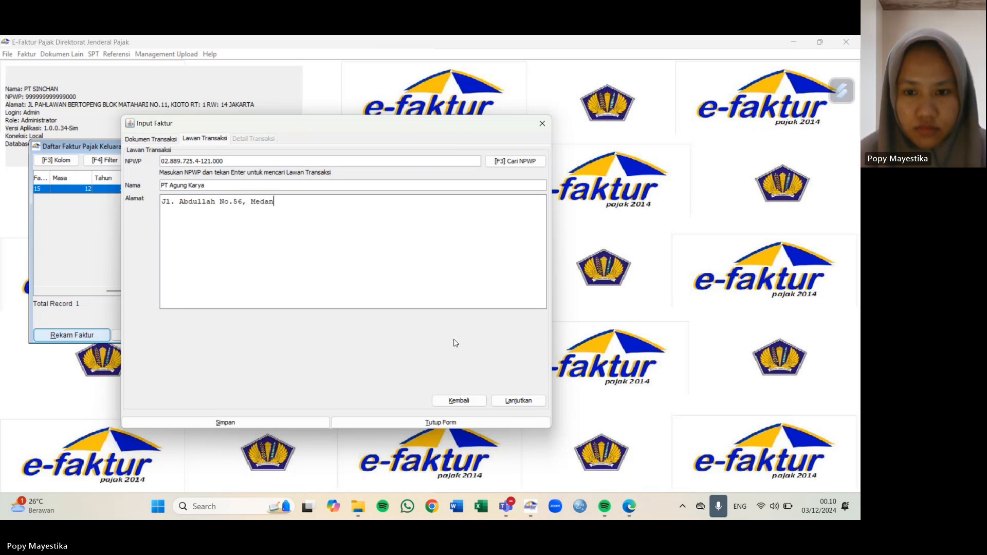
Step: Start a new goods line for item ST.TC-500 White 7G B-M (RJ) and load its 156.000 price
left_click(516, 402)
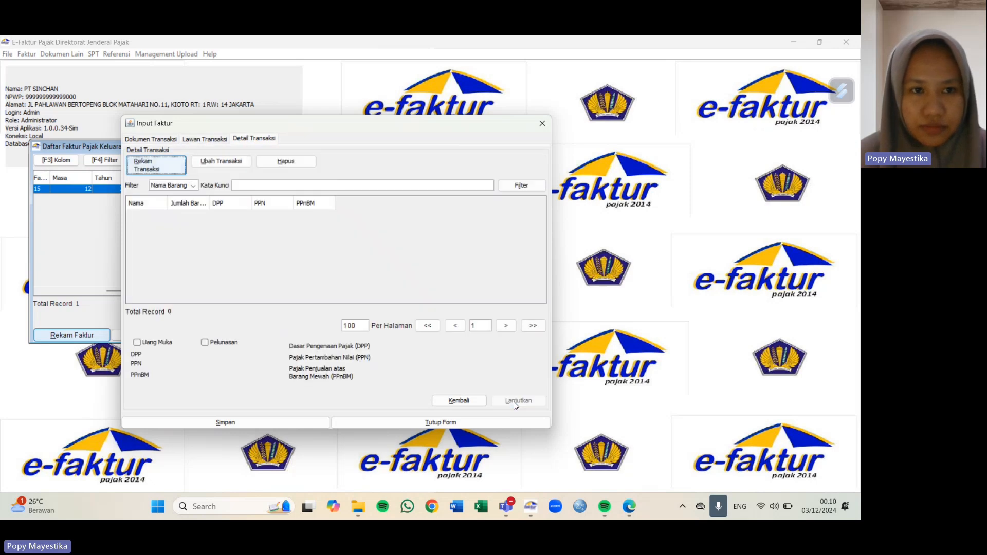
left_click(161, 172)
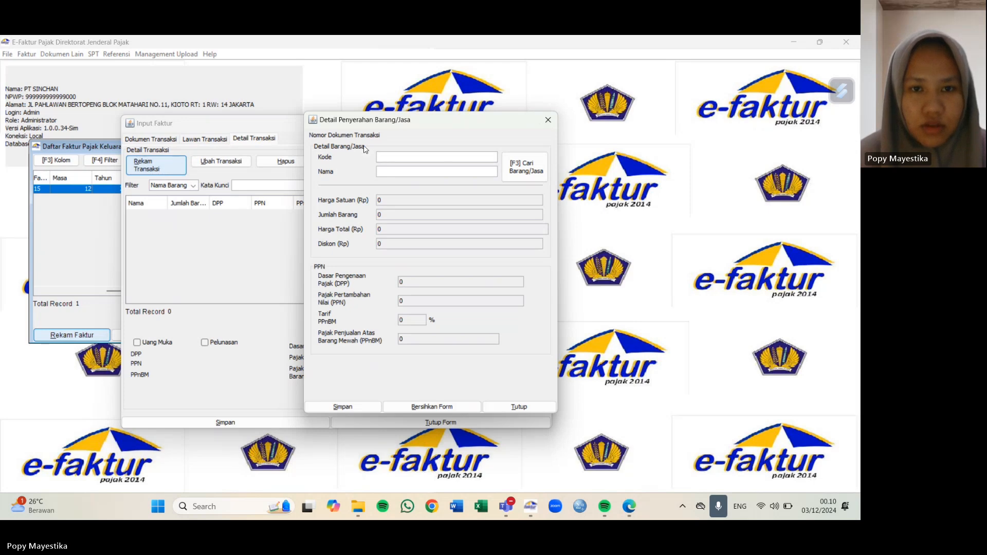
left_click_drag(357, 124, 292, 134)
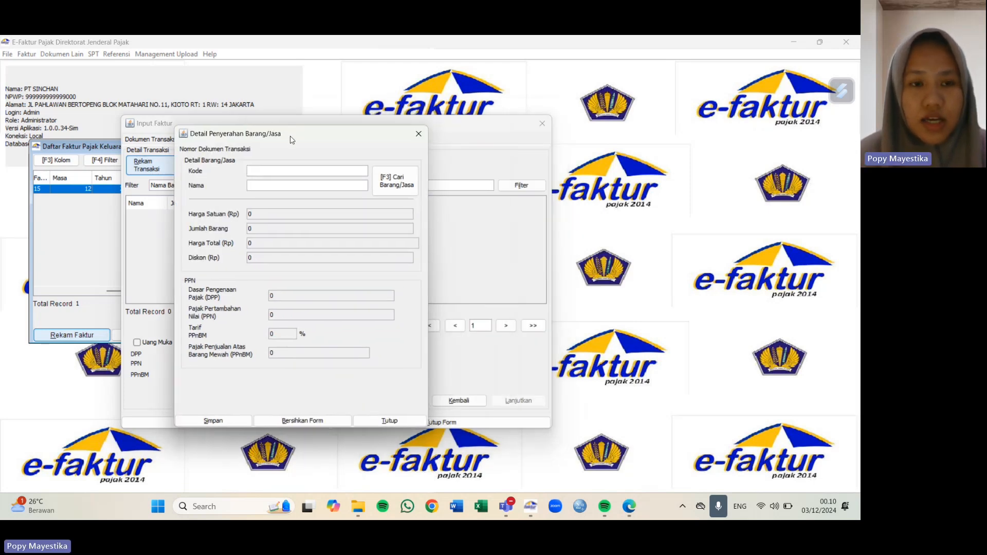
left_click(276, 186)
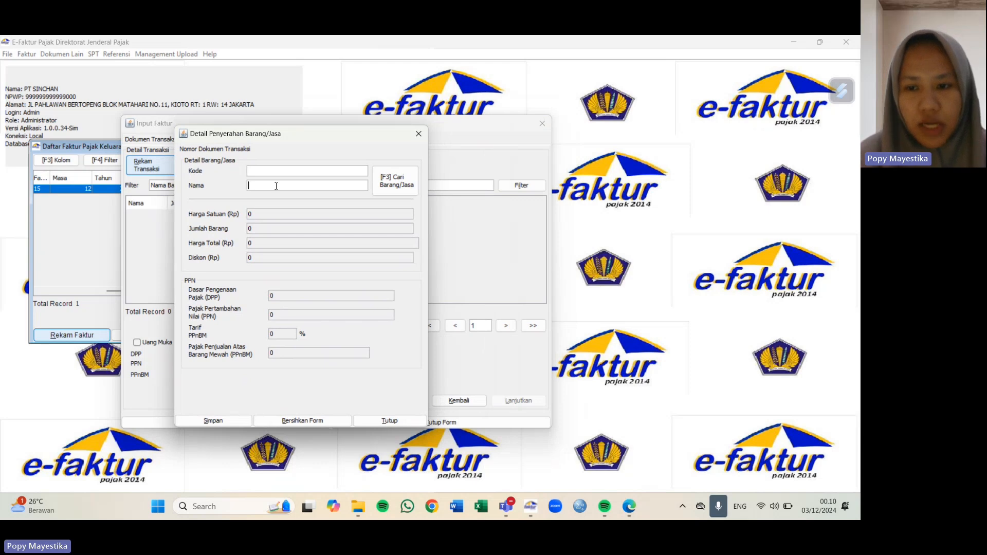
type("ST.TC")
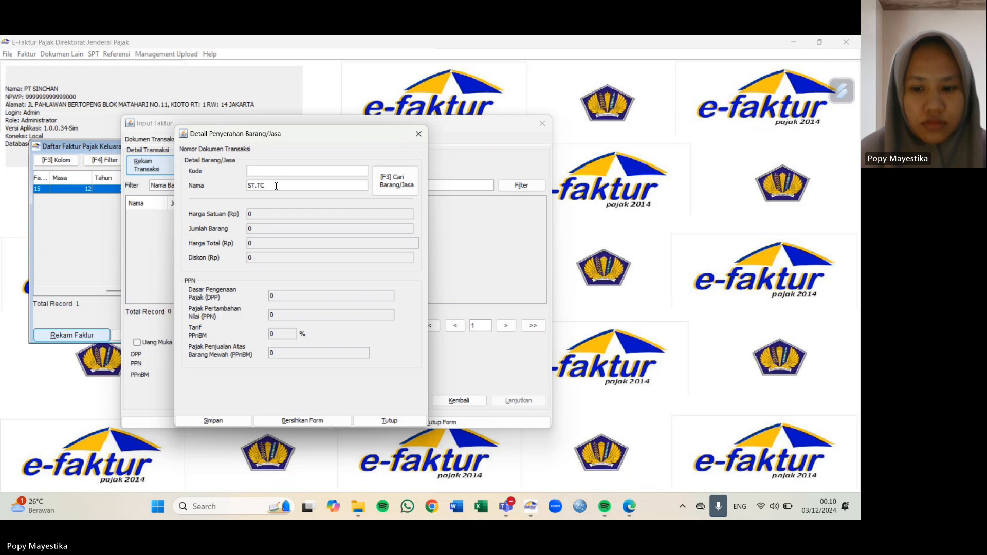
type("-500 White")
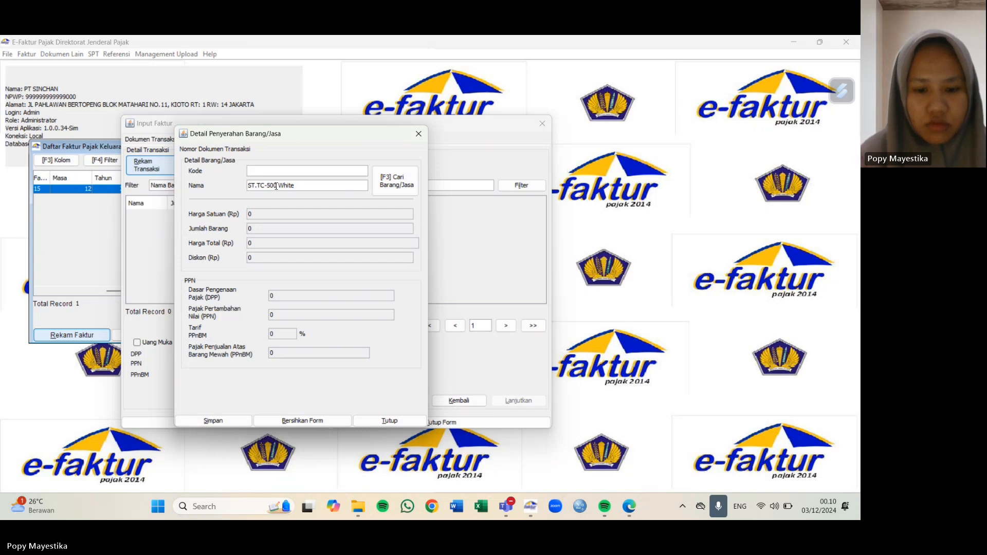
type(" 7G B-M")
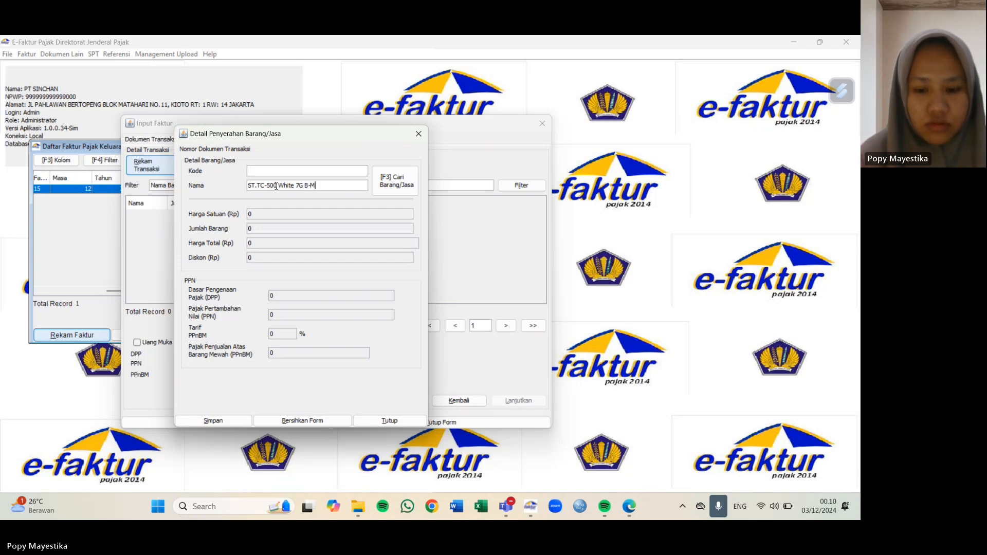
type(" (")
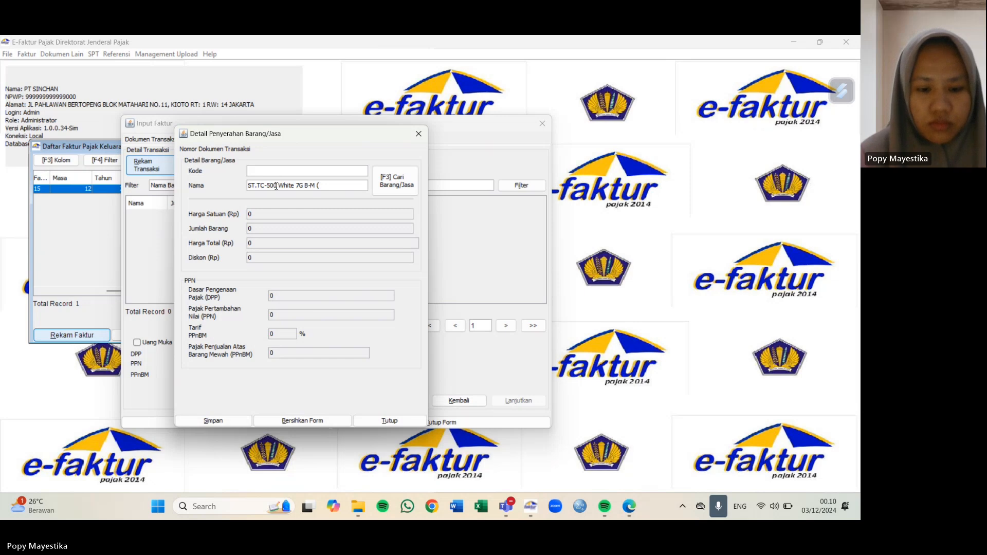
type("RJ)")
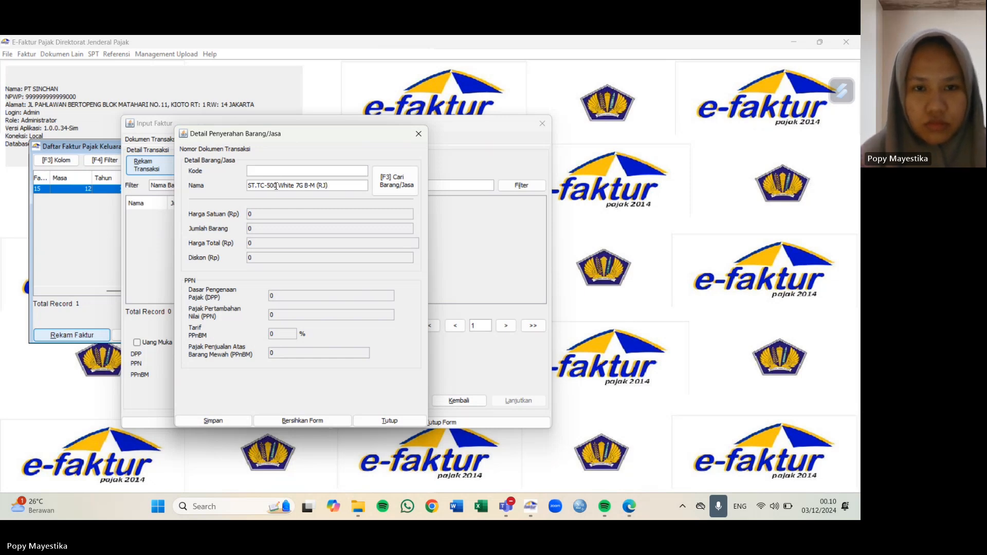
key("Return")
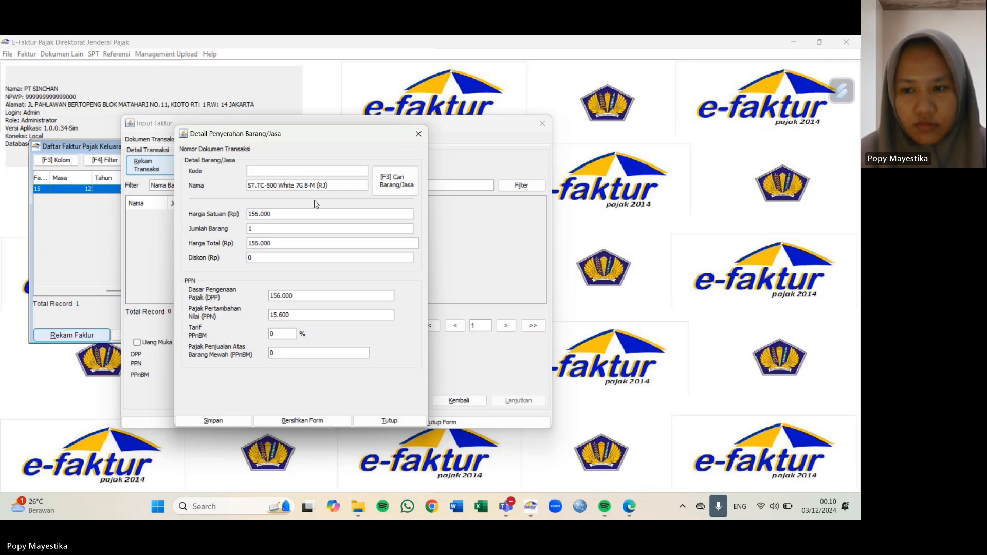
Step: Set quantity 150, discount 1.170.000 and PPN 2.445.300, then save the line
left_click(272, 228)
type("50")
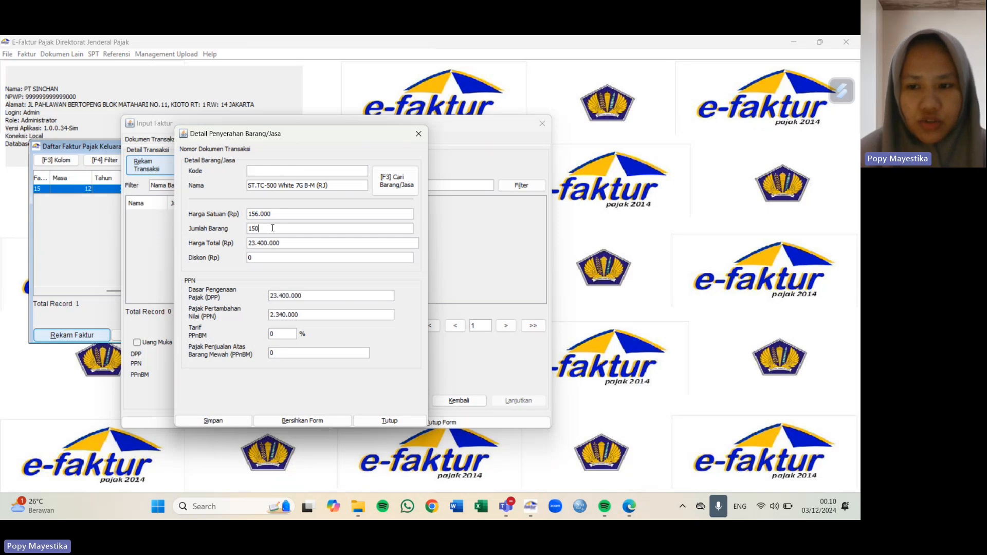
left_click(272, 257)
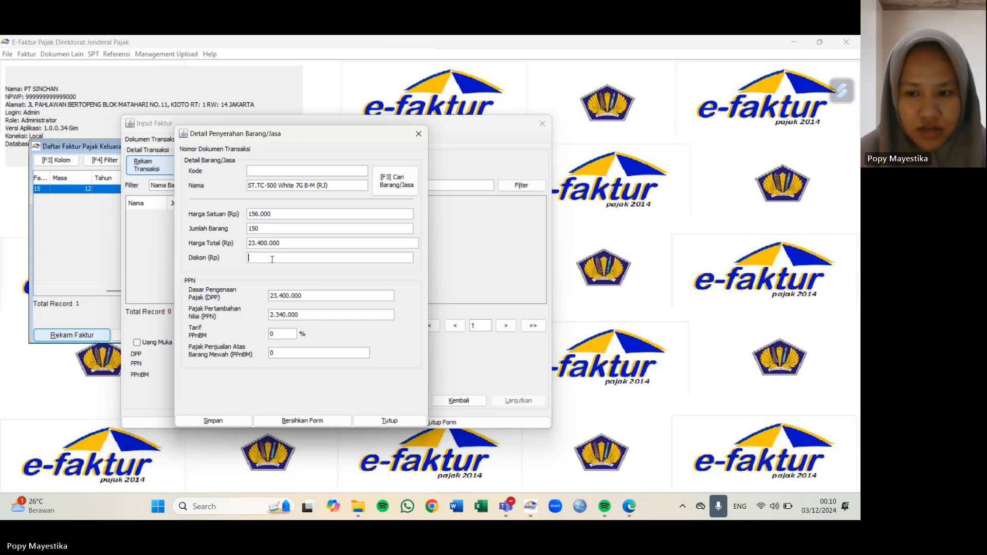
type("1")
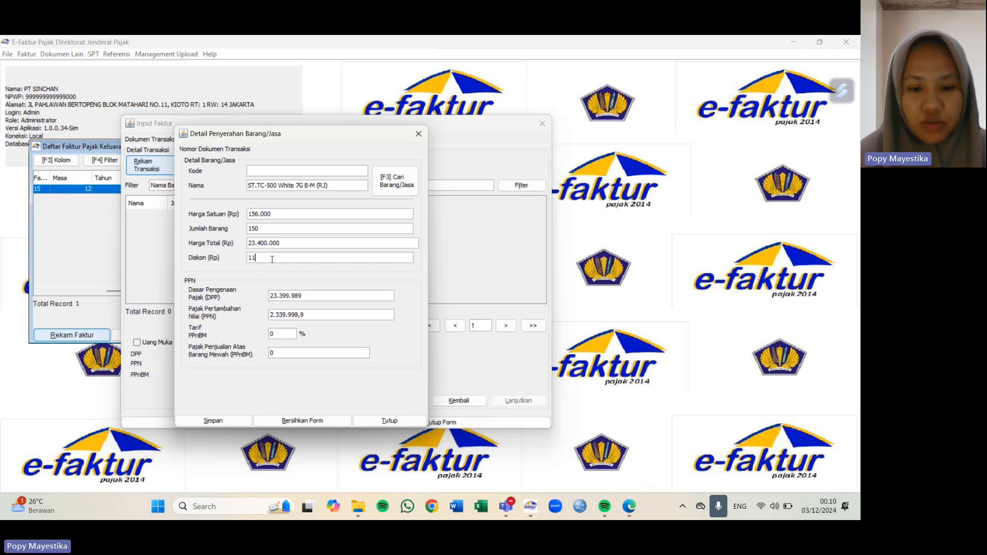
type(".170.00000")
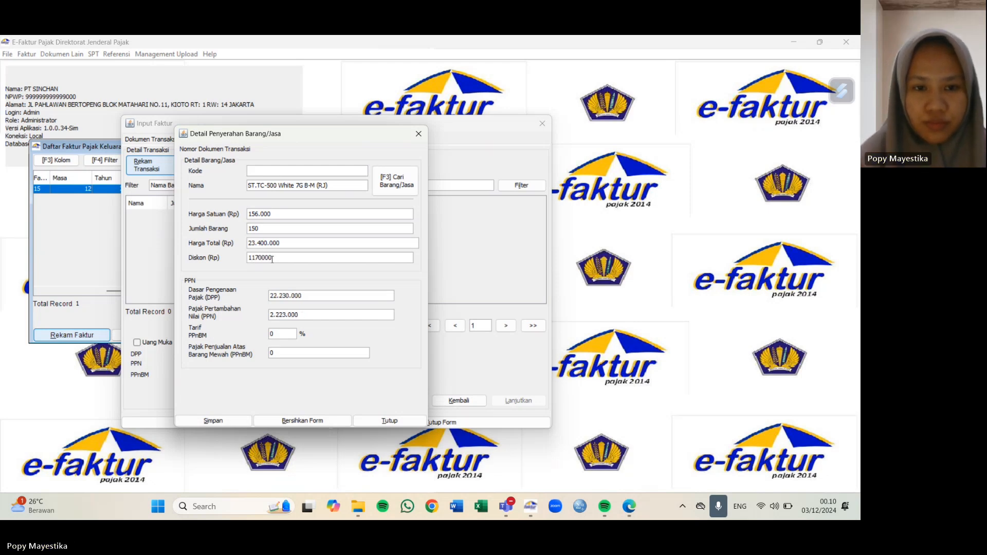
left_click(302, 310)
left_click_drag(300, 314, 258, 317)
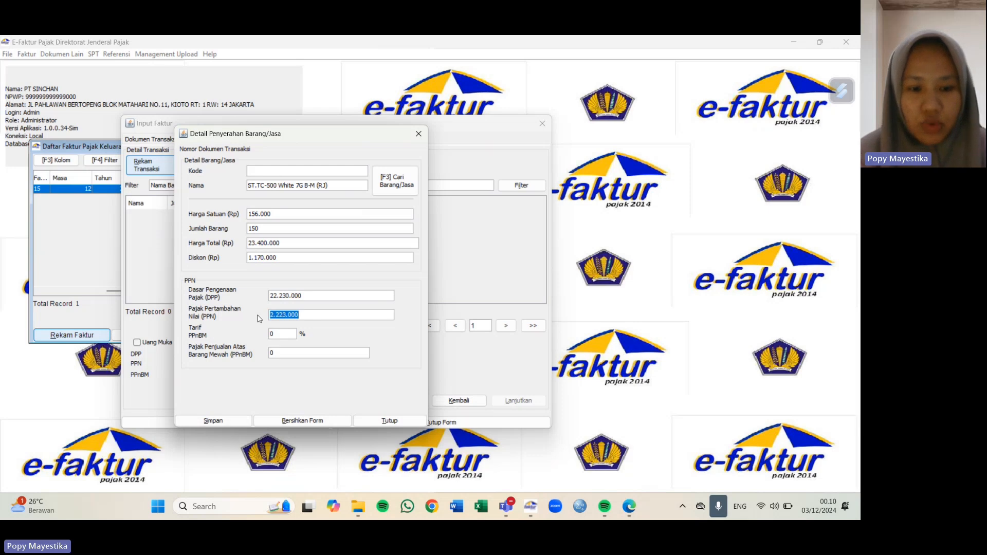
type("2445")
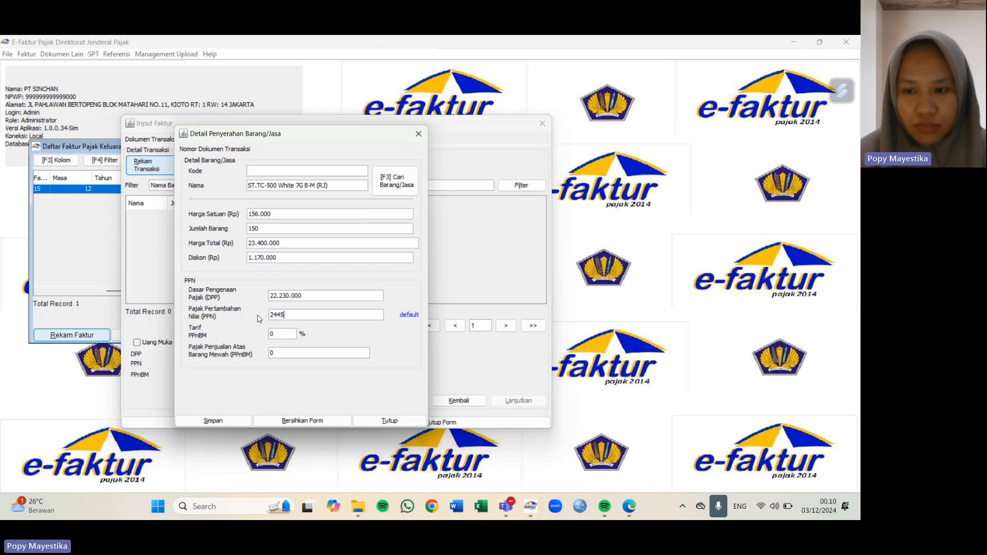
type("500")
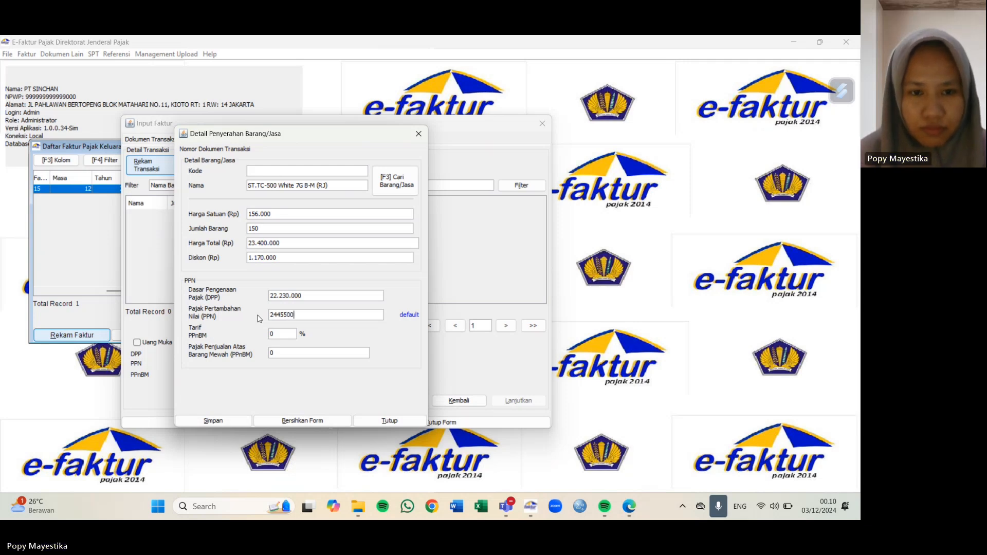
key("BackSpace")
key("BackSpace")
key("BackSpace")
type("300")
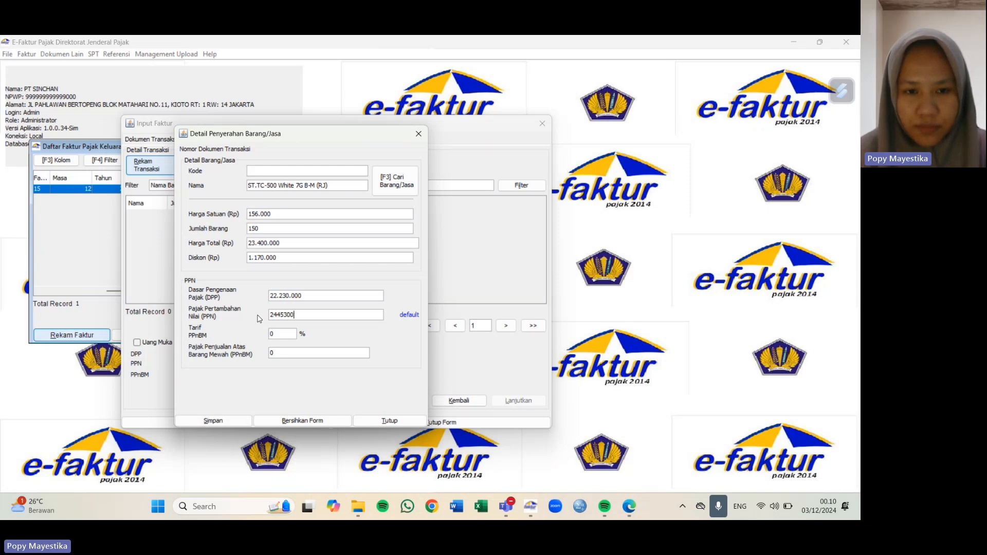
left_click(314, 292)
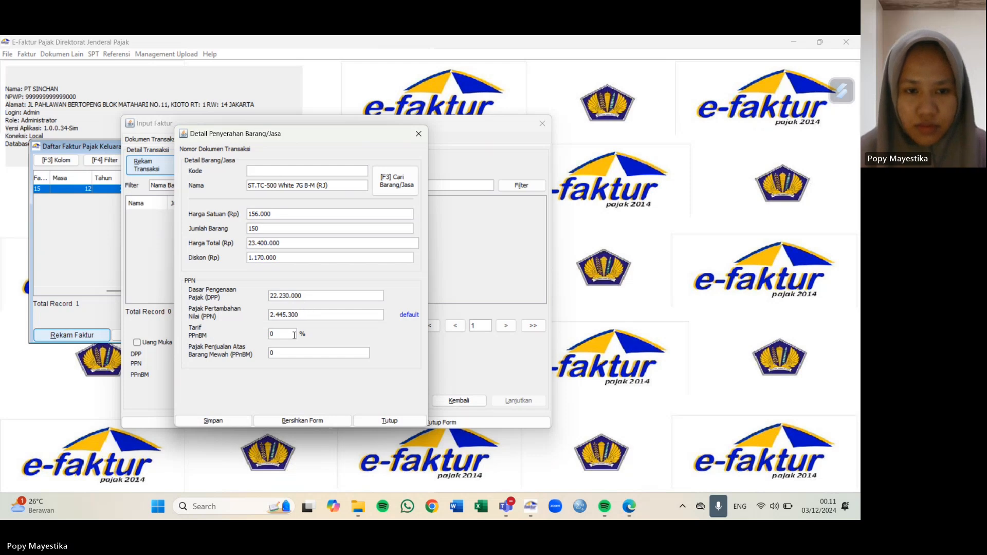
left_click(220, 421)
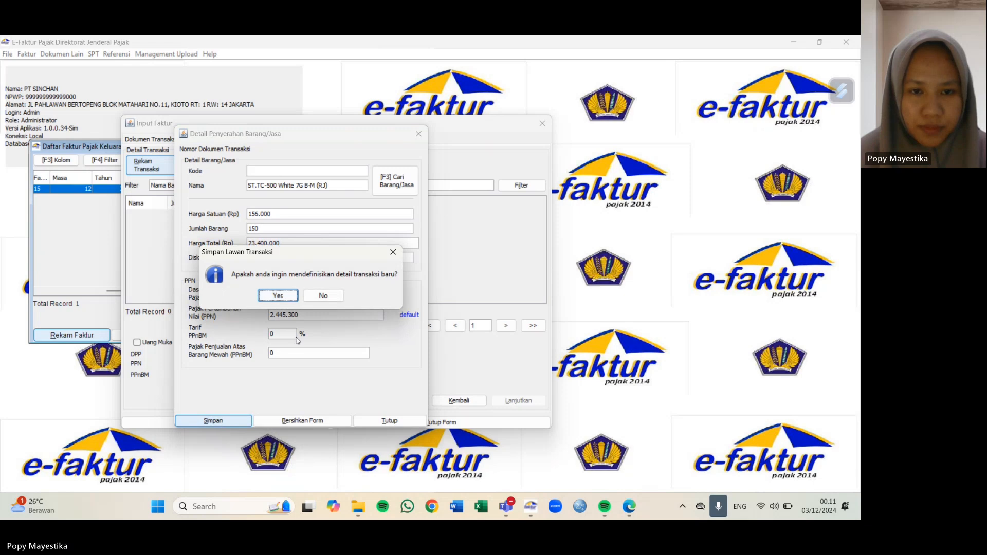
Step: Add another goods line for item ST.TC-600 White 7G B-M (RJ) at 376.000
left_click(278, 296)
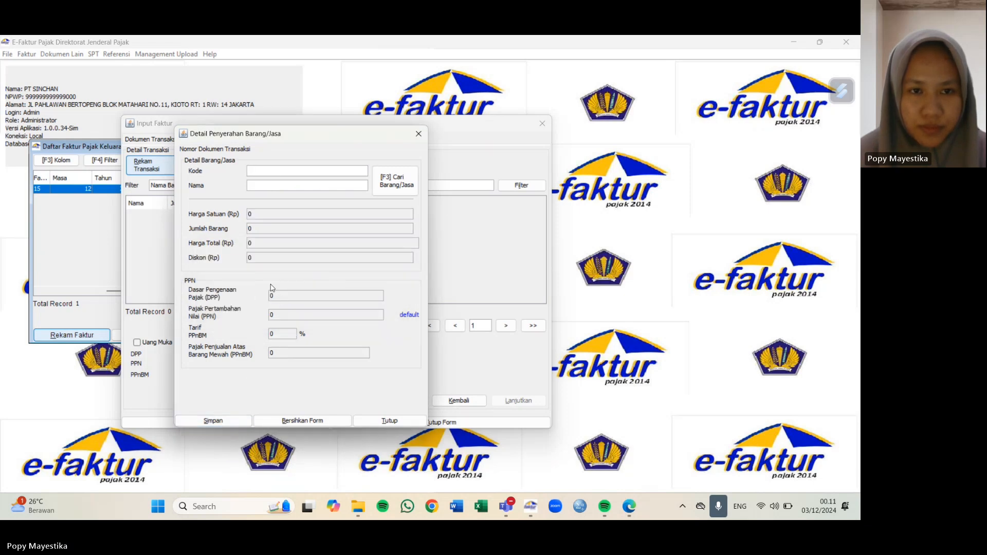
left_click(260, 183)
type("ST.TC")
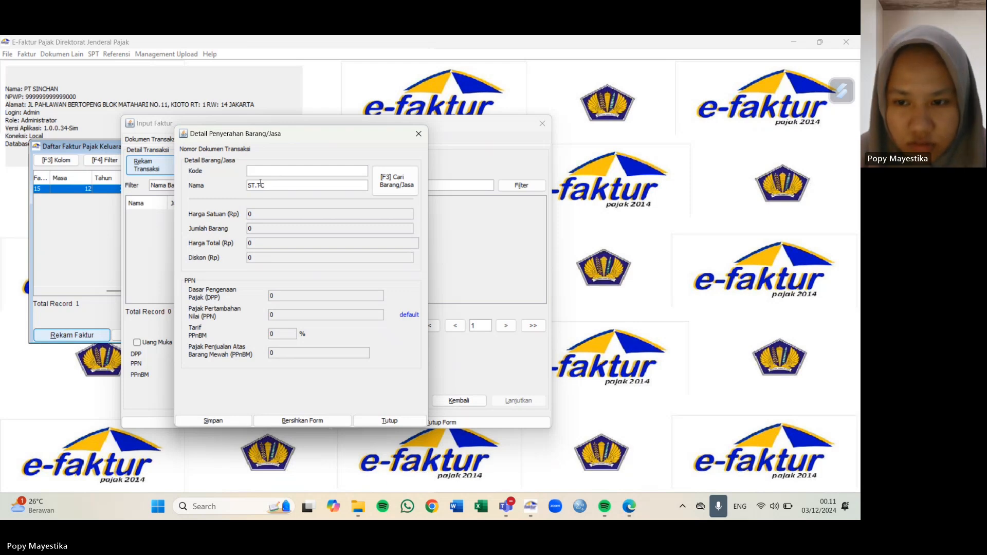
type("-6")
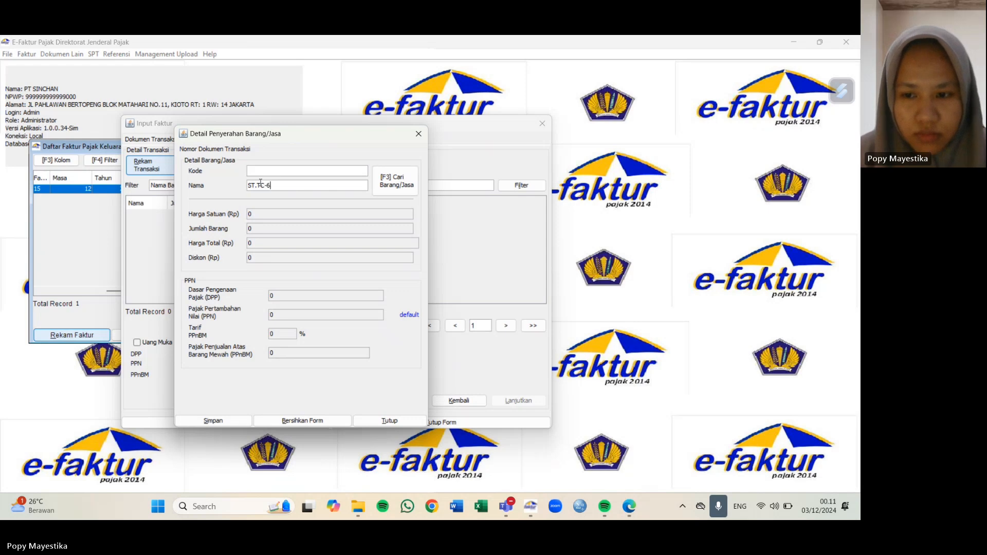
type("00 W")
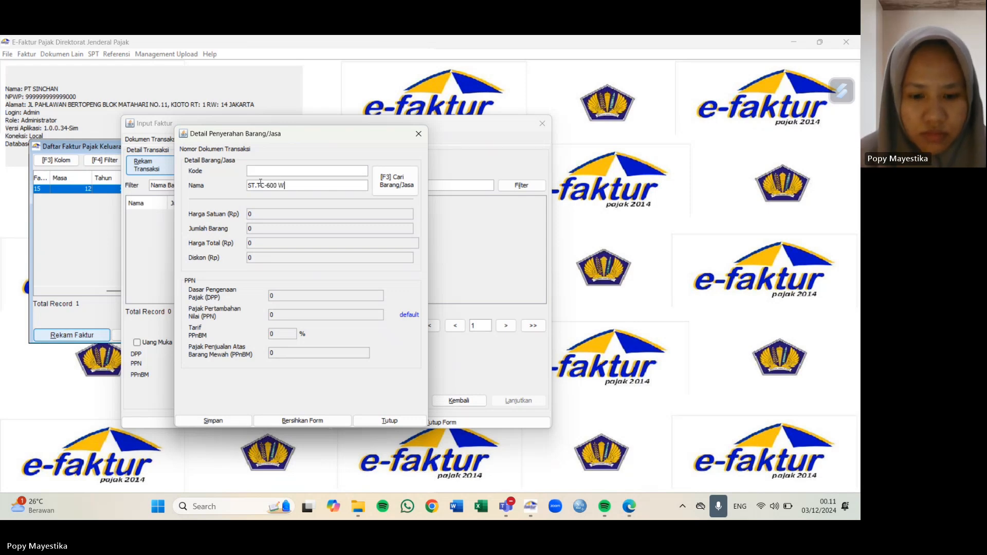
type("hite 7G")
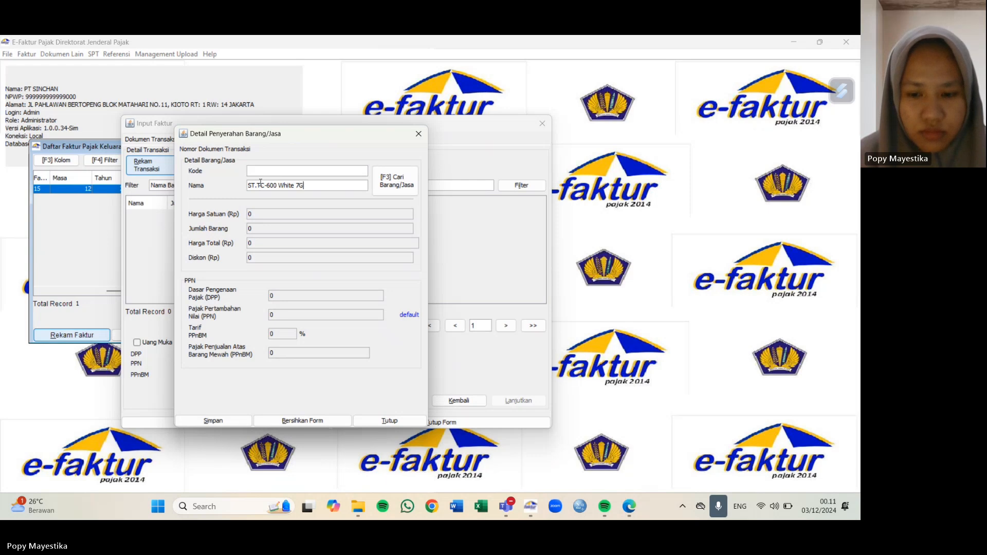
type(" B-M")
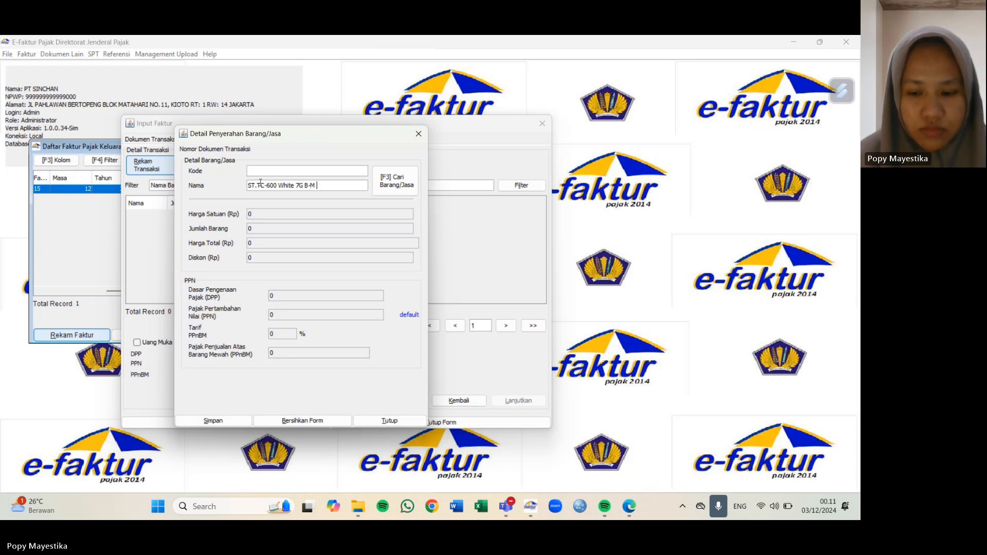
type(" (RJ")
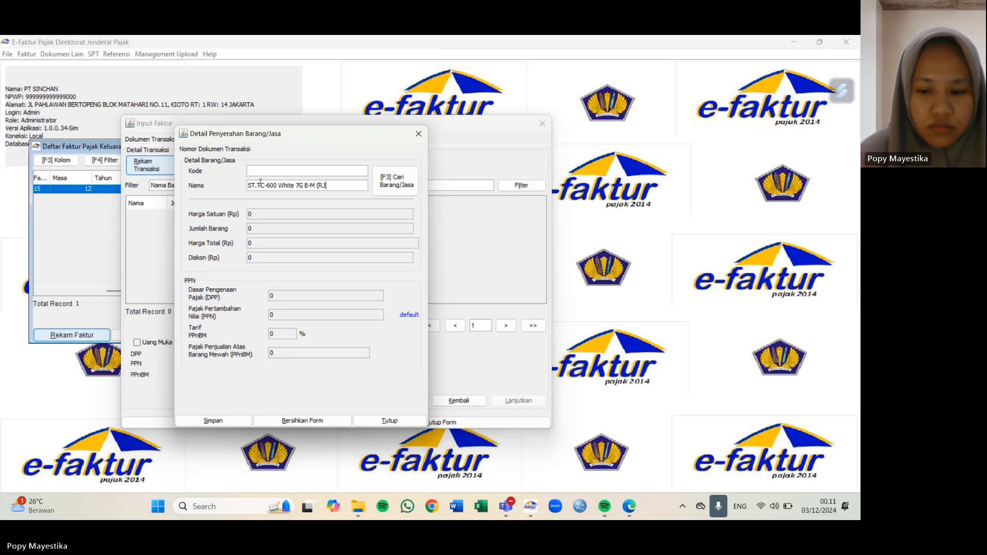
type(")")
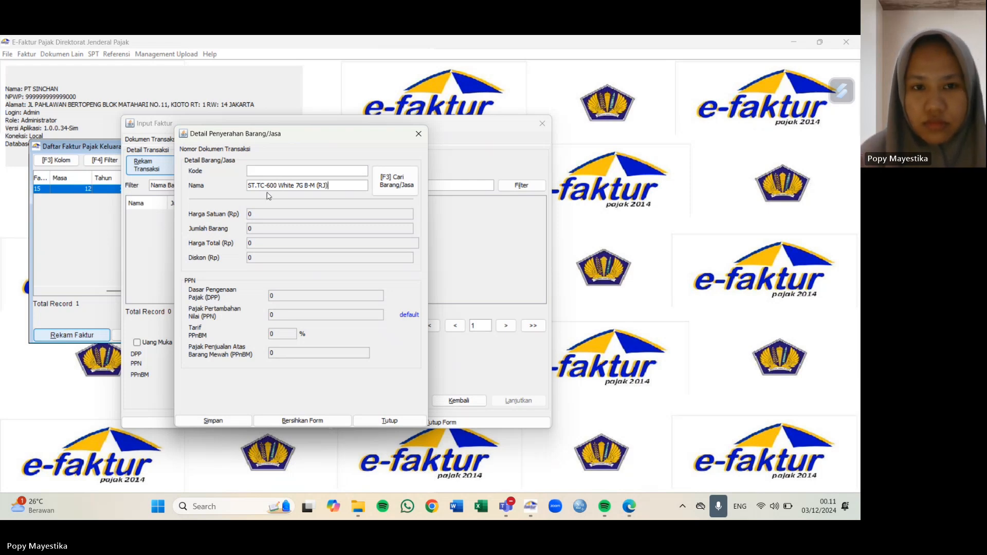
key("Return")
Step: Set quantity 100, discount 1.880.000 and PPN 3.929.200, save, and confirm another entry
left_click(265, 227)
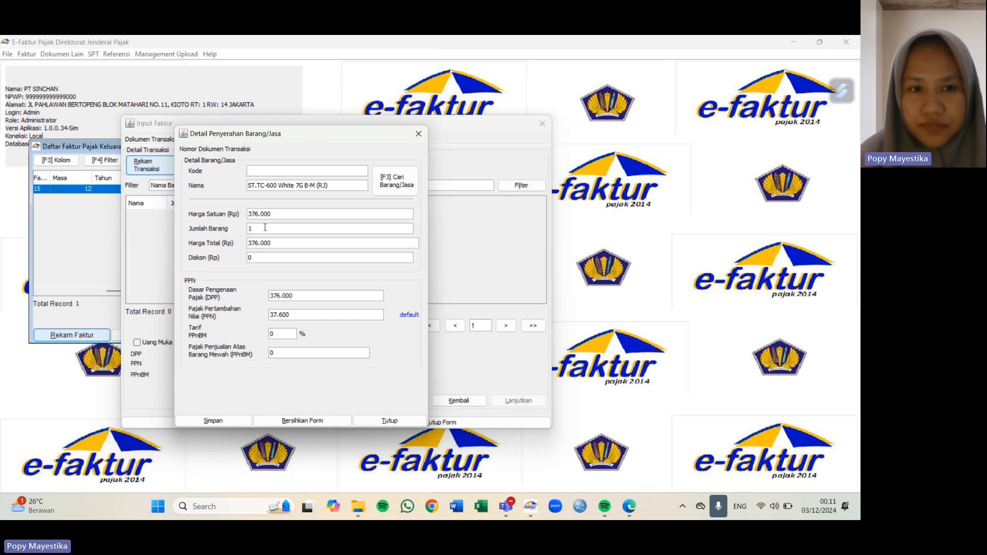
type("00")
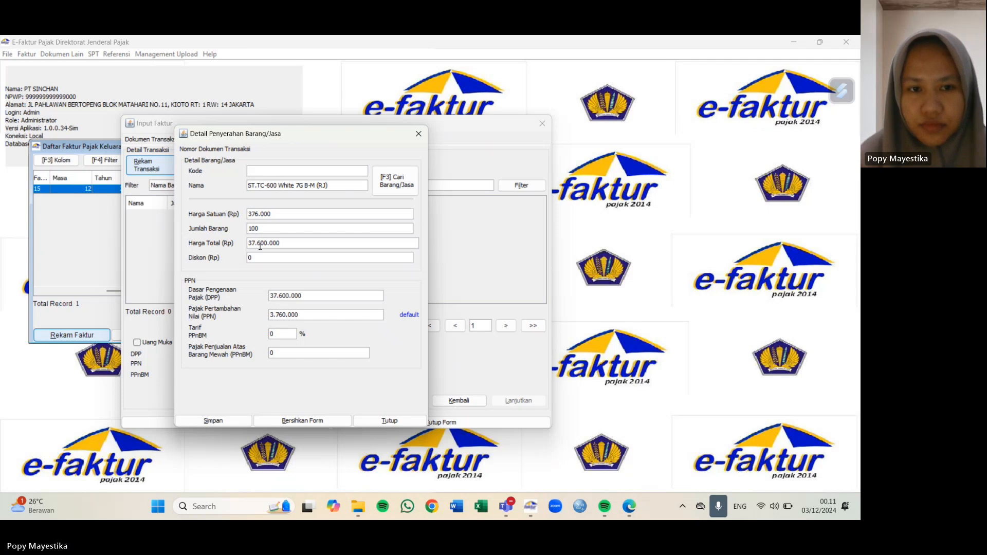
left_click(263, 253)
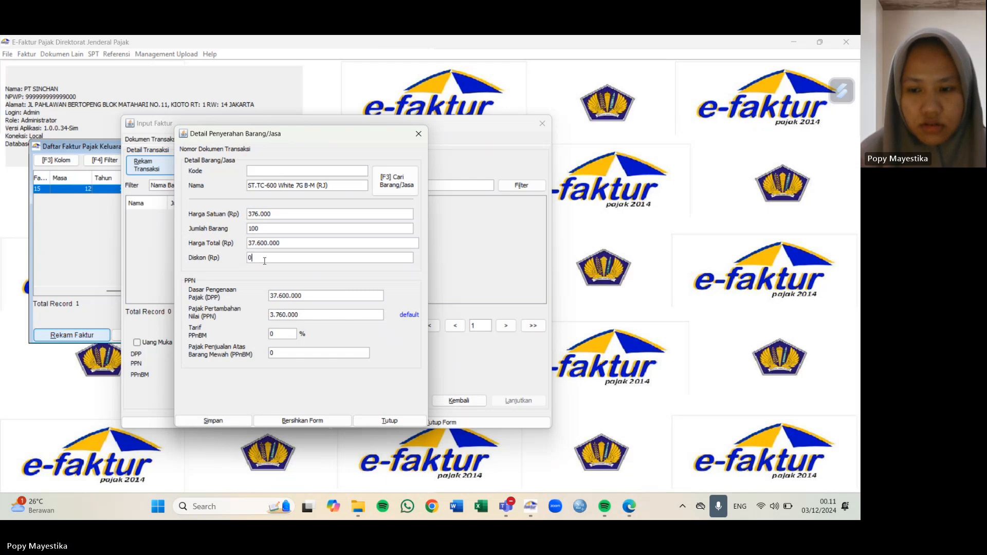
key("BackSpace")
type("1")
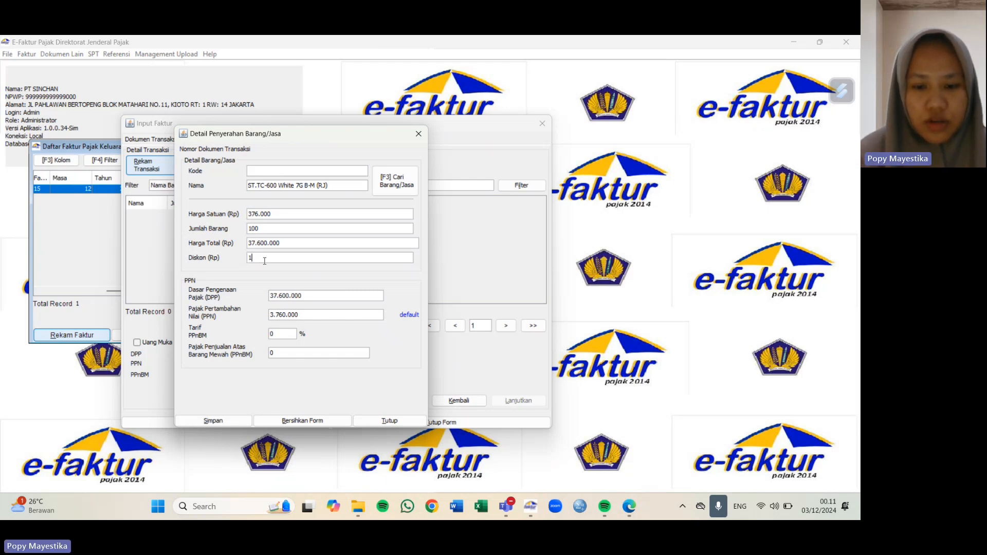
type(".880.00000")
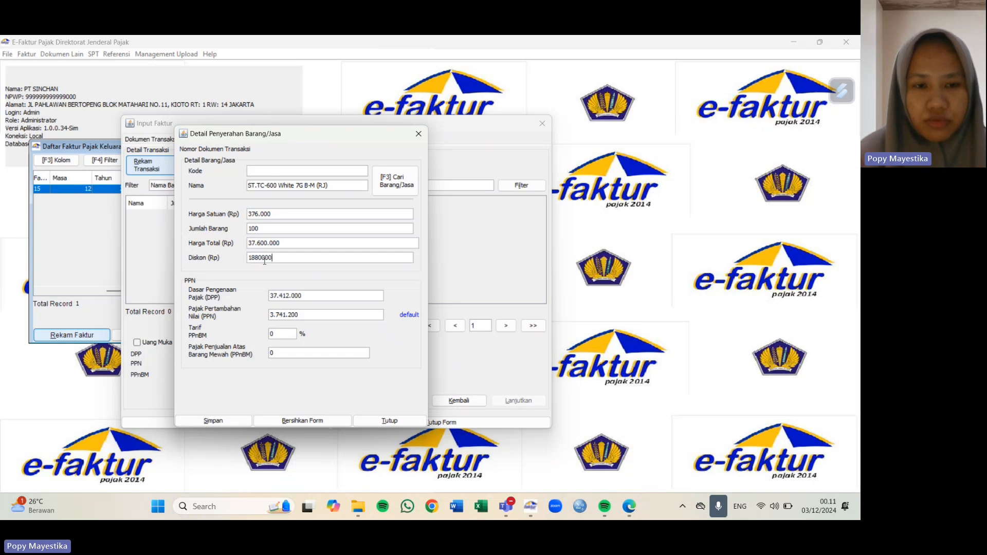
left_click(314, 315)
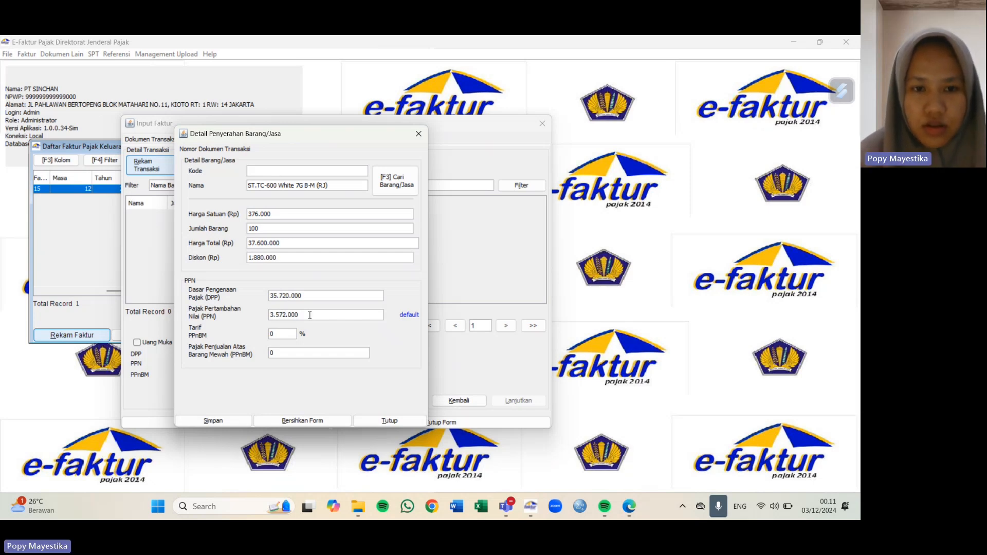
left_click_drag(306, 315, 264, 319)
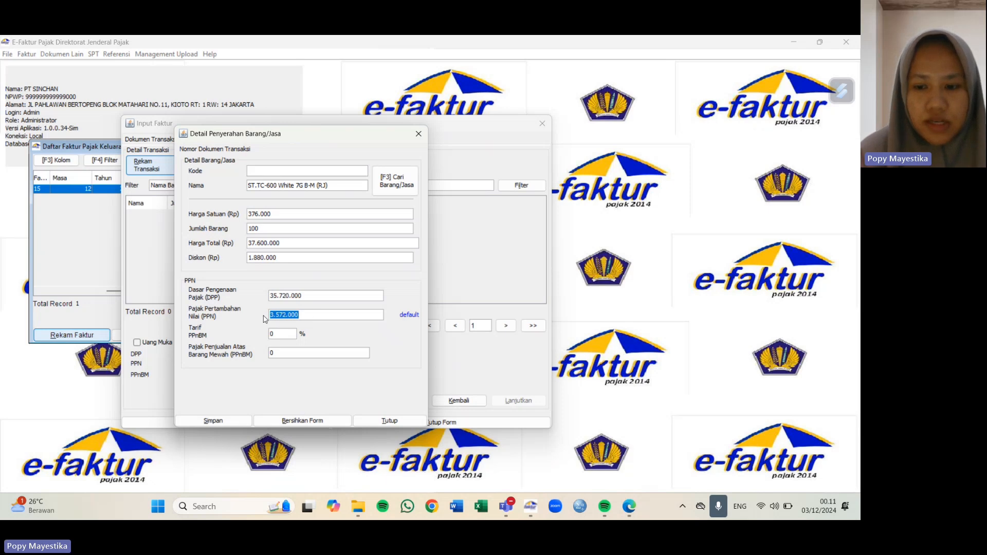
key("BackSpace")
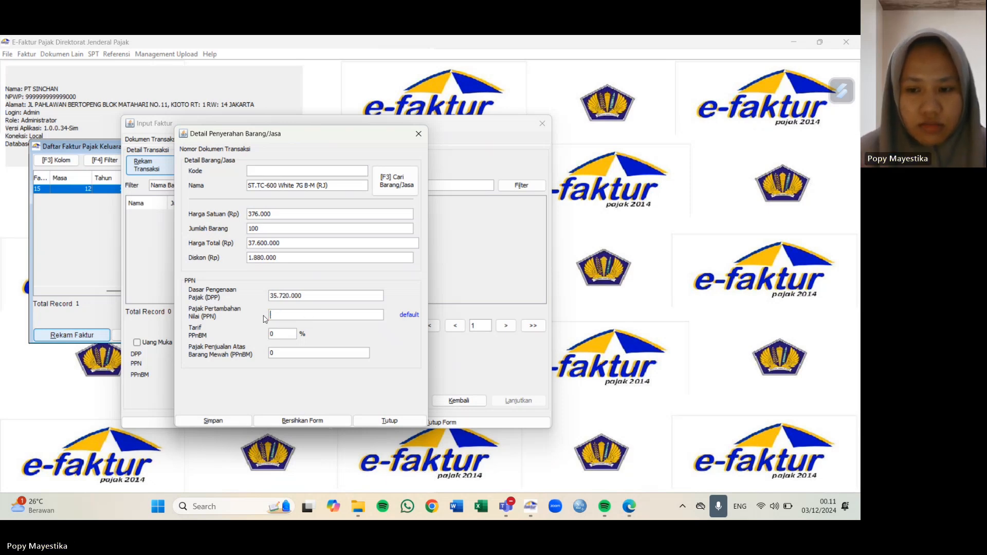
type("3")
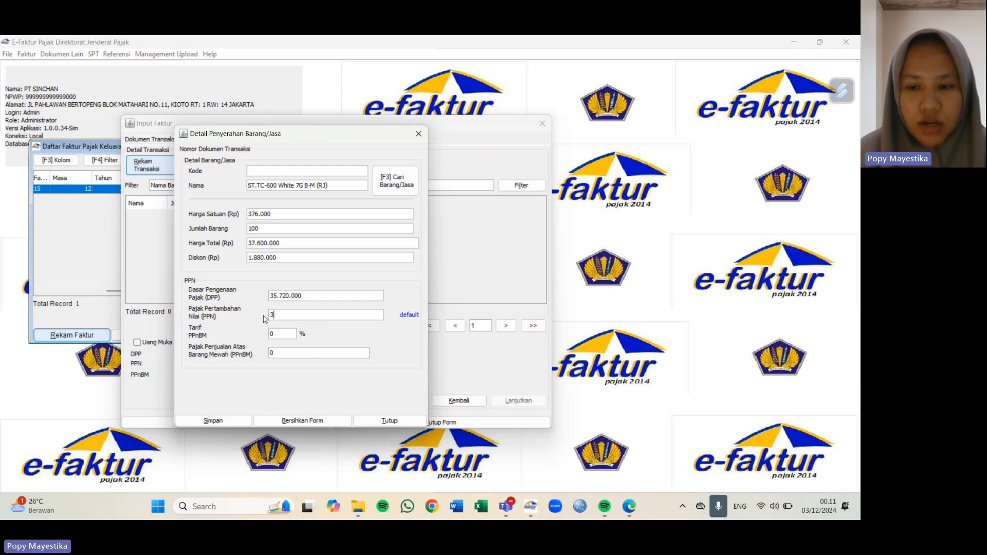
type("929")
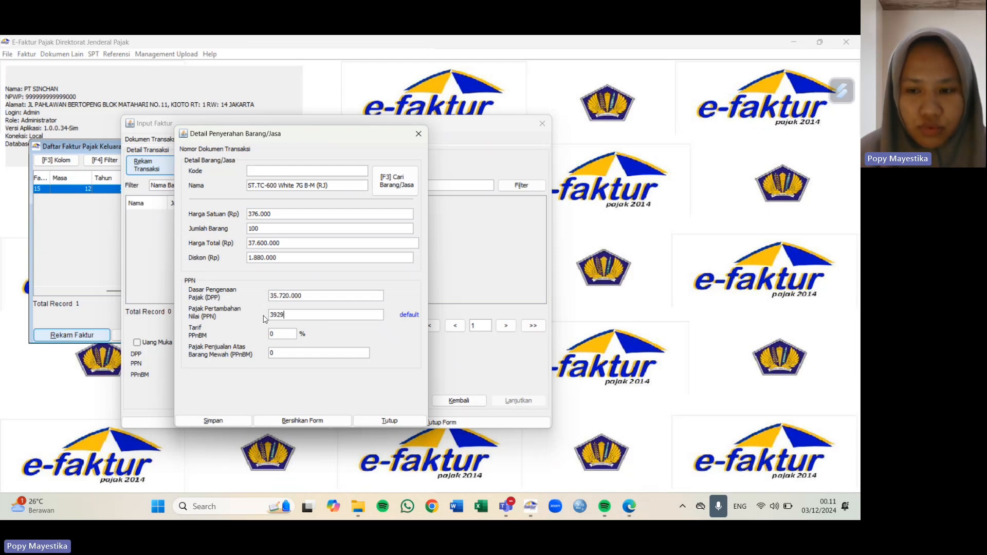
type("200")
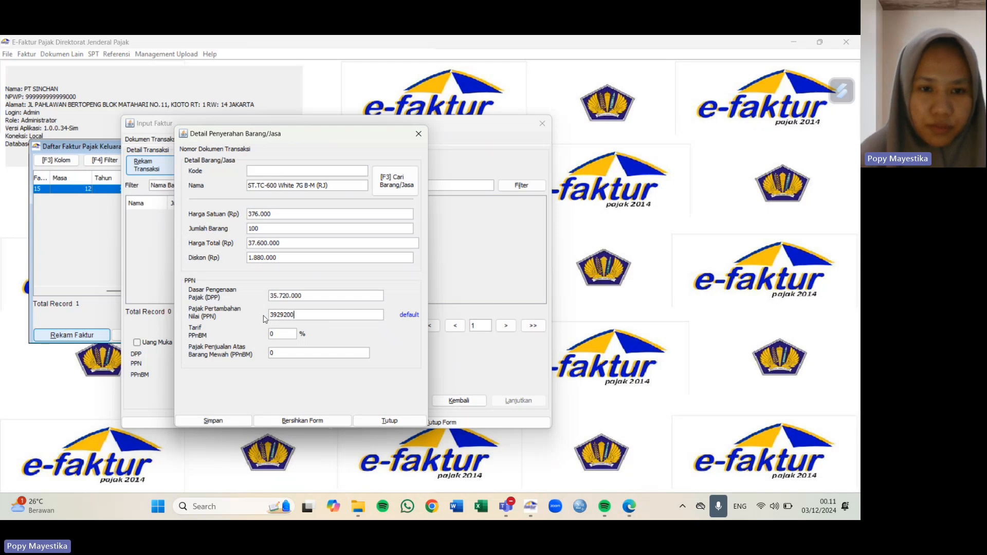
left_click(316, 297)
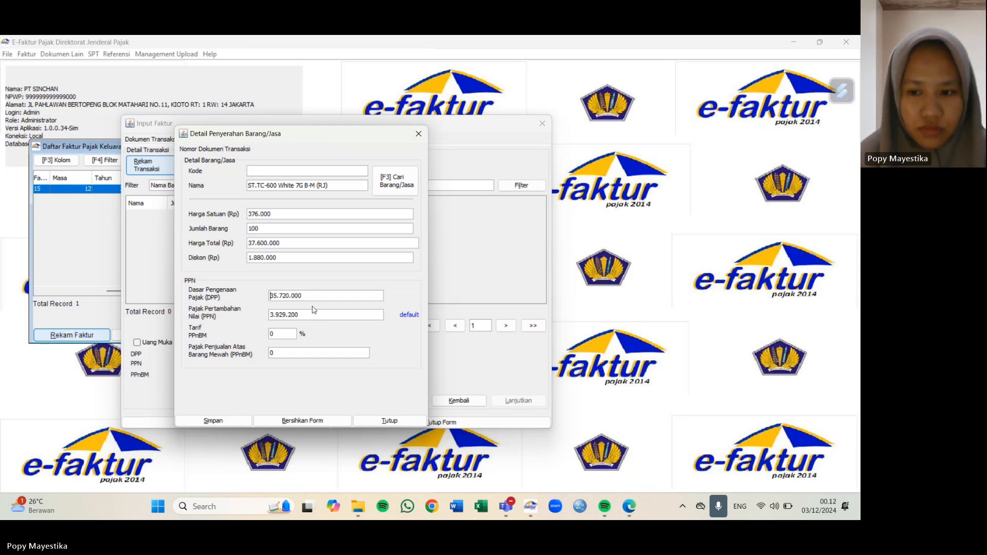
left_click(216, 421)
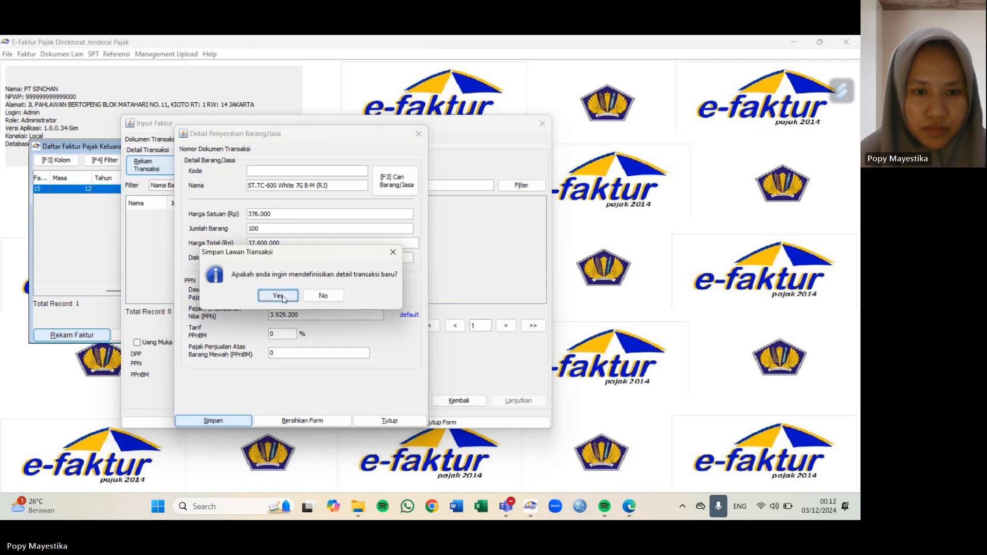
left_click(281, 296)
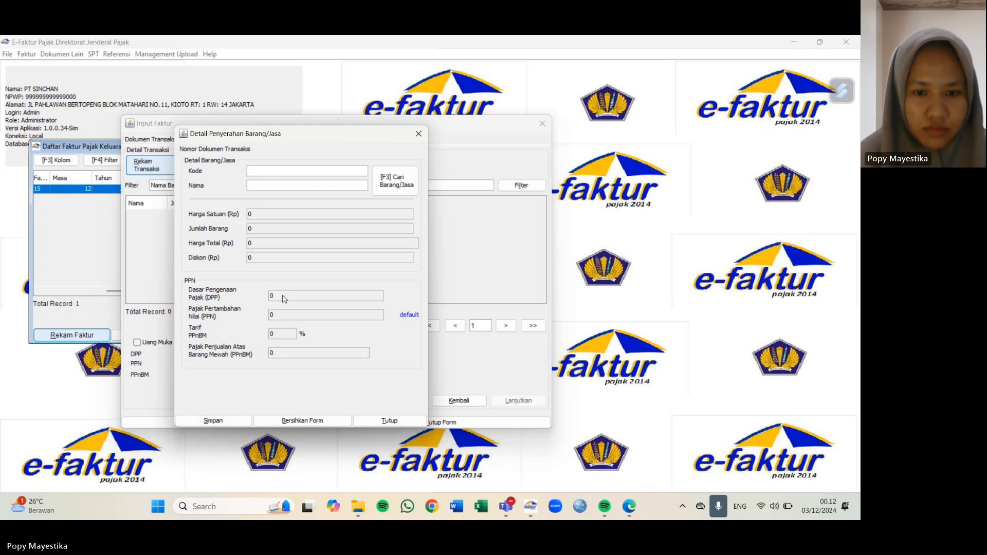
Step: Close the item form and save the third invoice without starting another
left_click(406, 421)
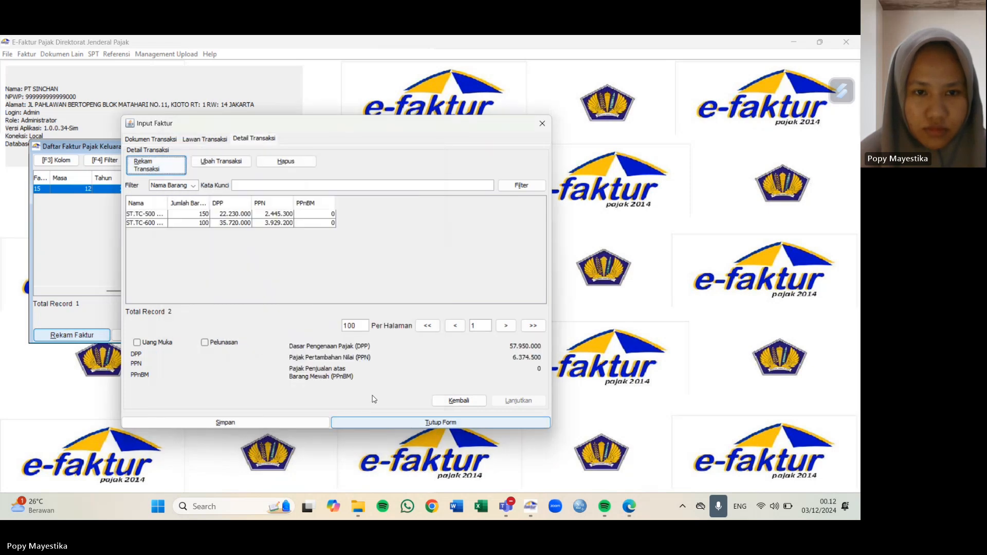
left_click(265, 426)
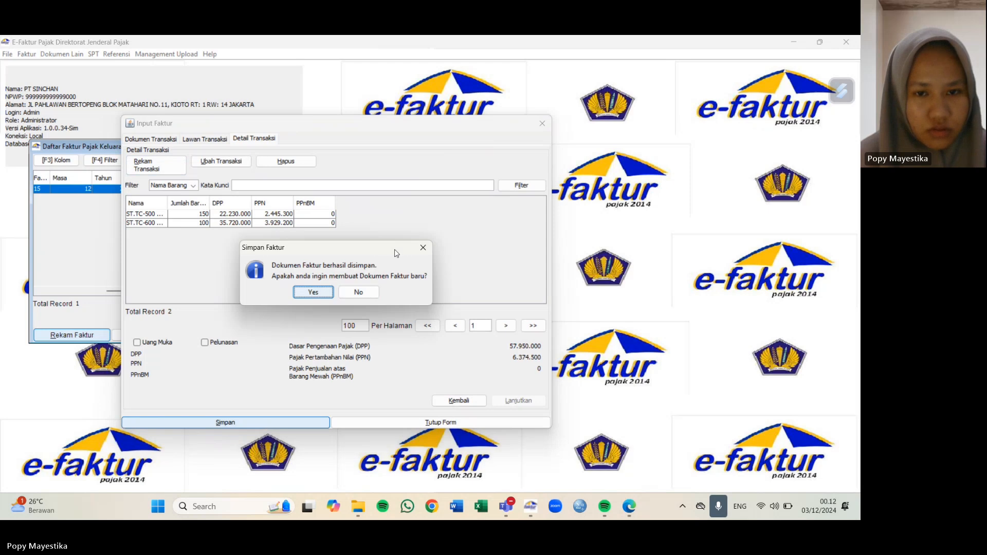
left_click(421, 245)
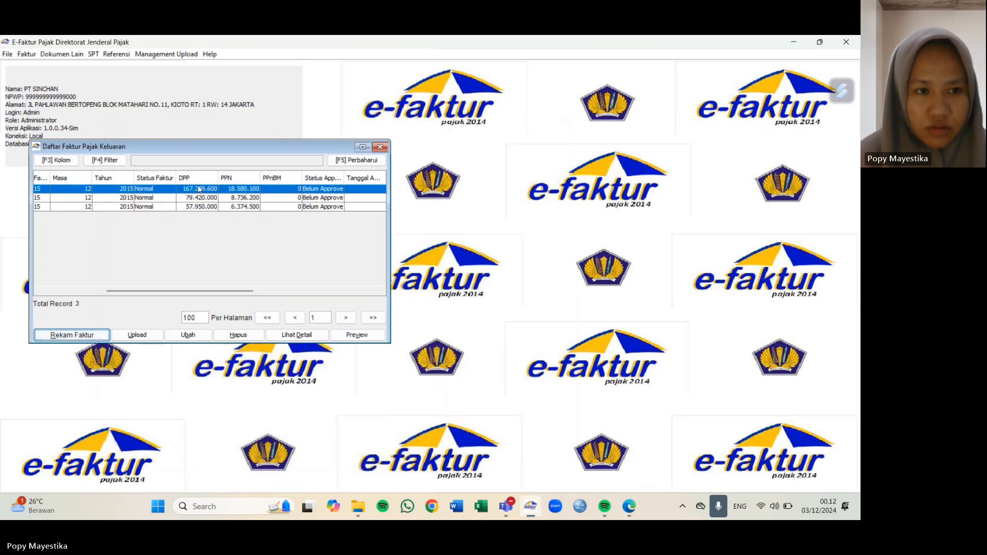
Step: Review the three invoice rows, including the newest with DPP 57.950.000 and PPN 6.374.500
left_click(93, 207)
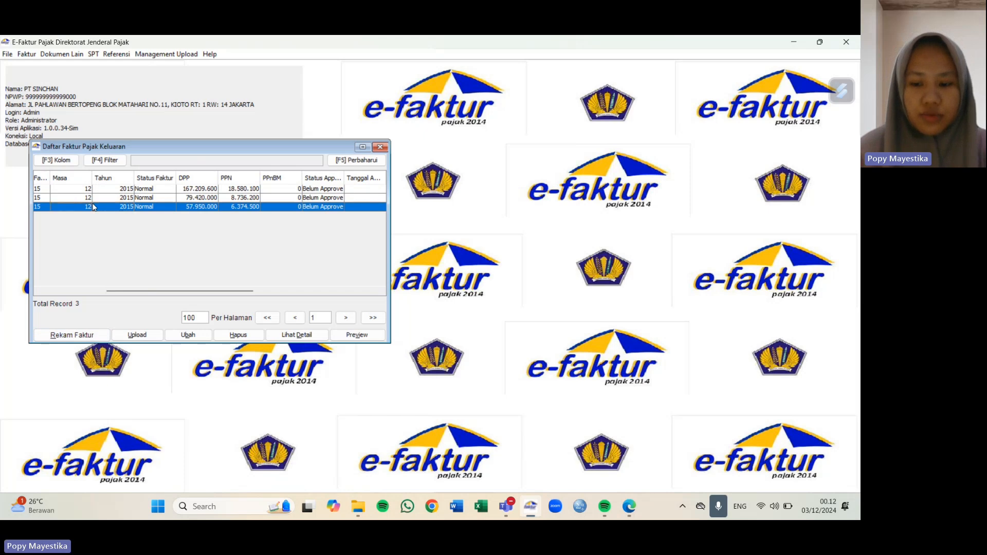
scroll(93, 206, "left", 5)
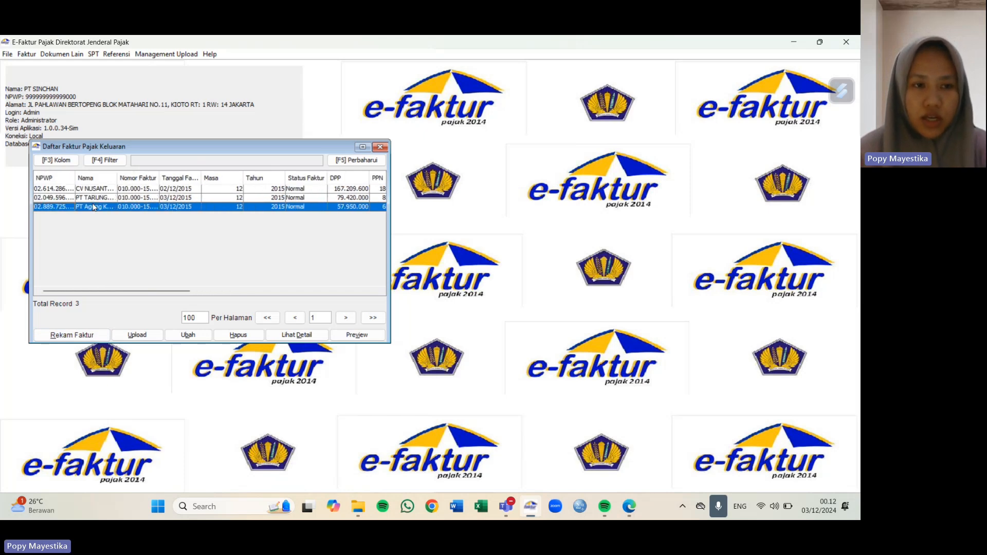
key("Up")
key("Up")
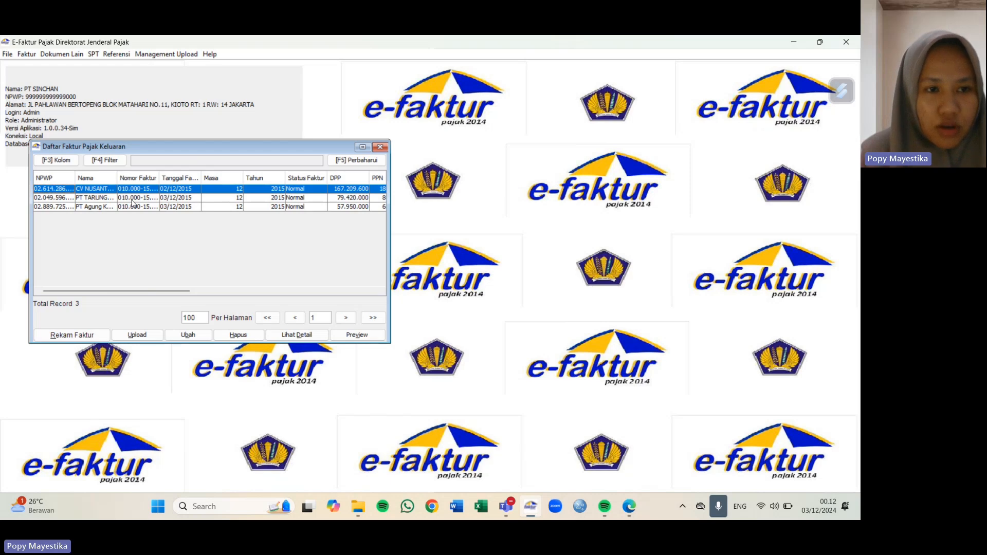
key("Down")
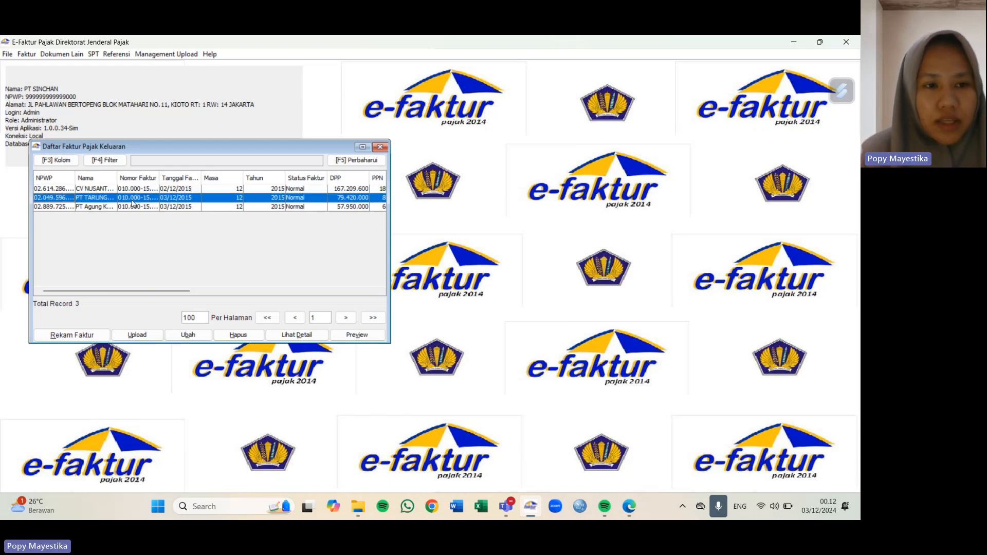
key("Down")
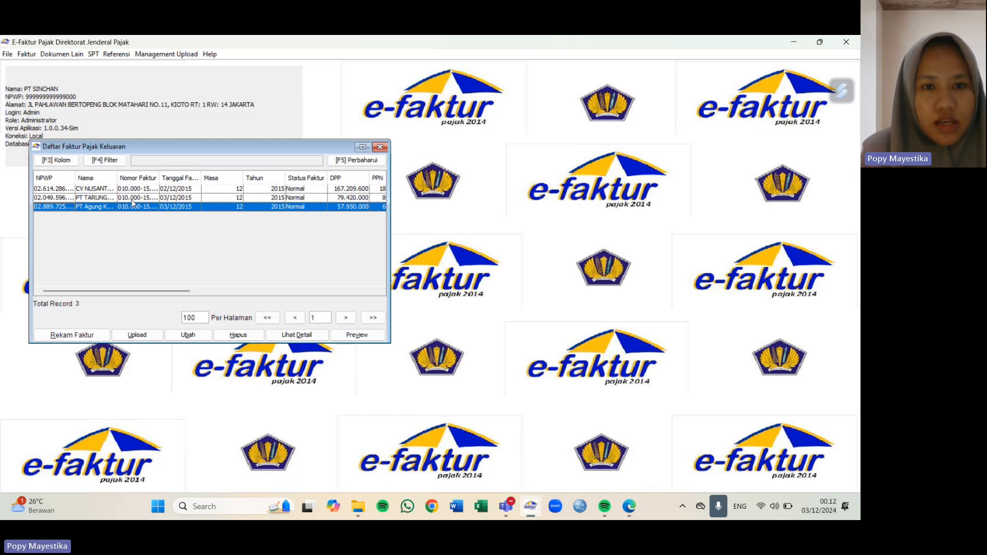
left_click(311, 188)
scroll(311, 188, "right", 5)
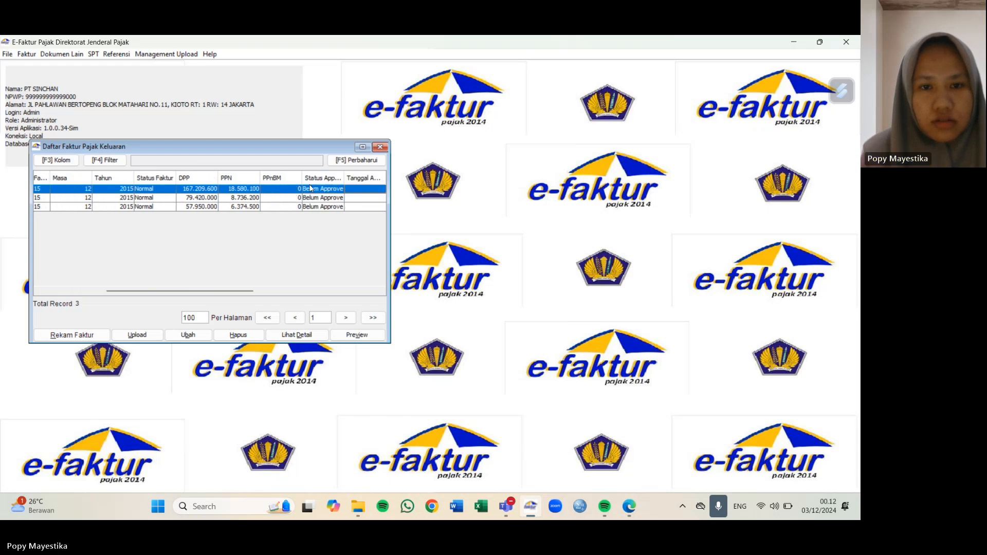
scroll(311, 188, "right", 2)
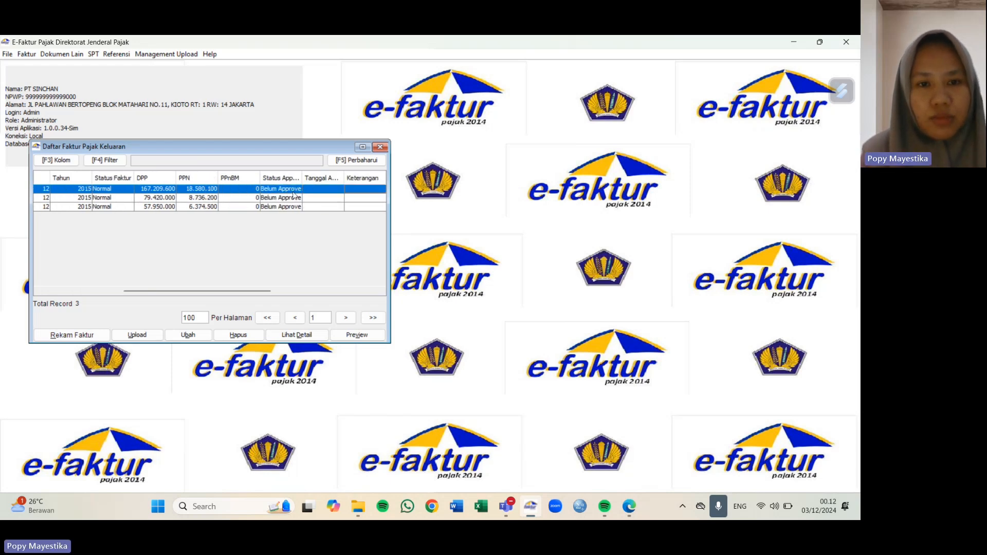
key("Down")
key("Down")
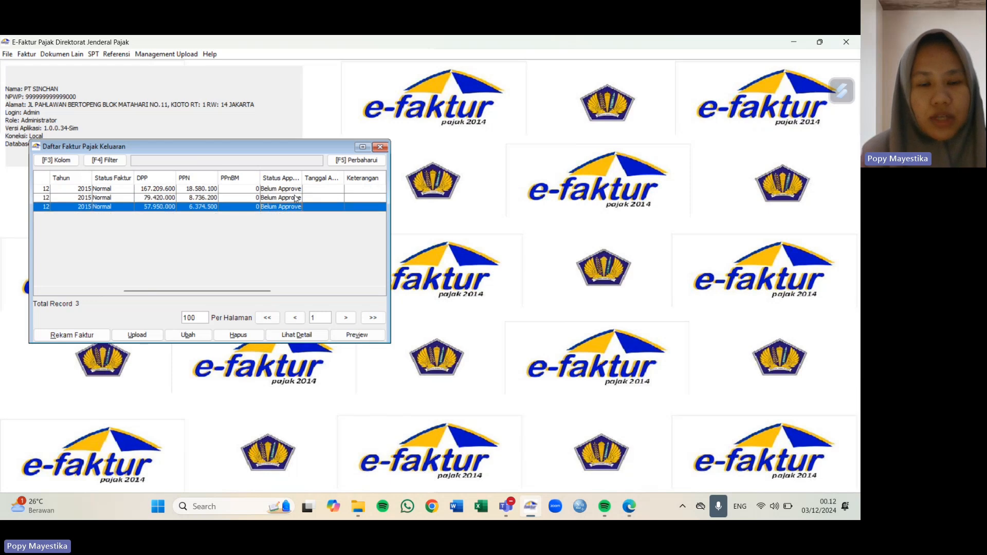
Step: Upload the first invoice (DPP 167.209.600) for approval and acknowledge the Siap Upload message
left_click(283, 189)
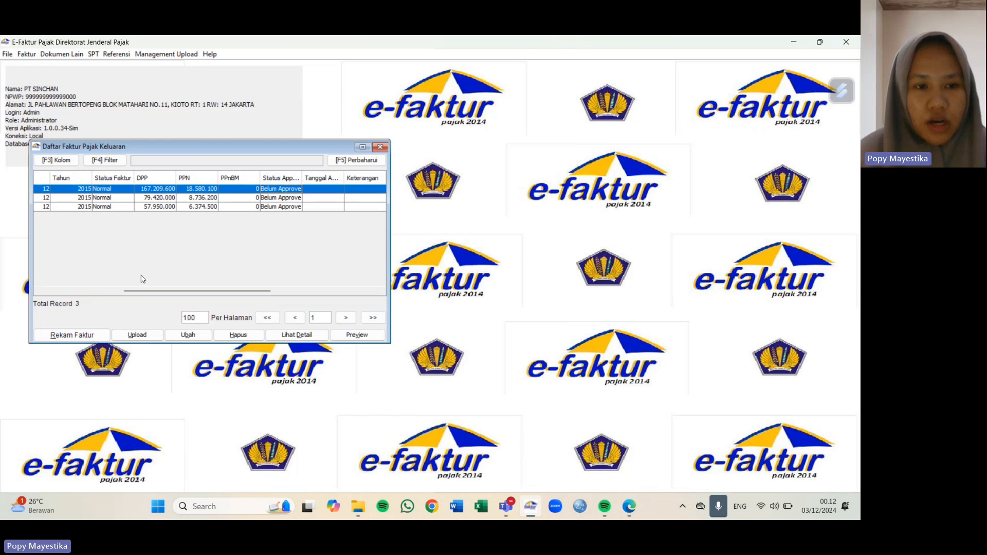
left_click(139, 336)
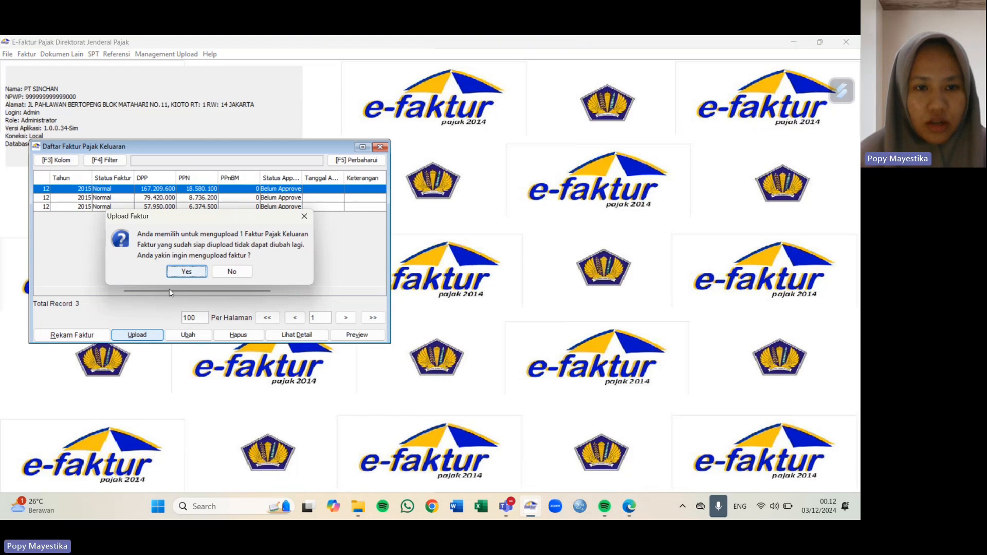
left_click(187, 272)
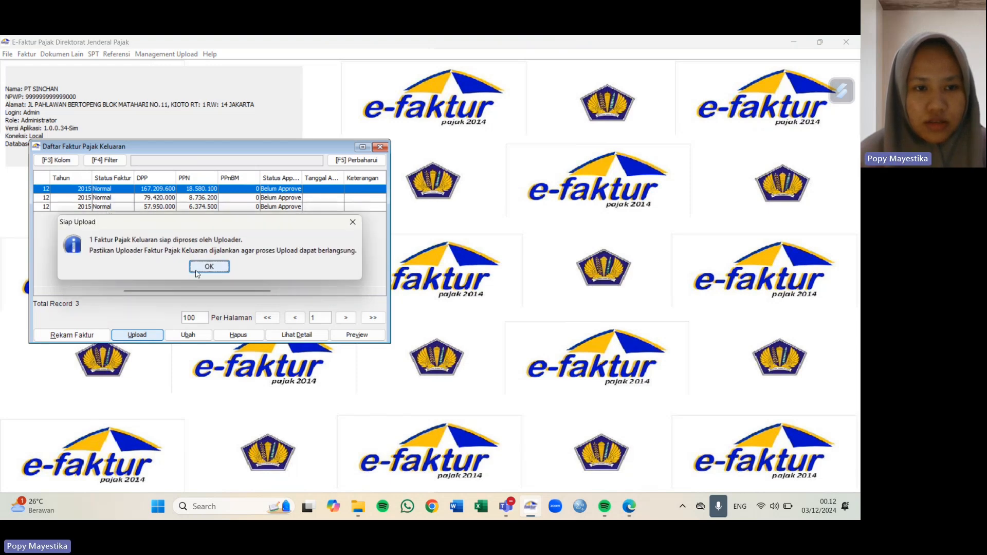
left_click(197, 266)
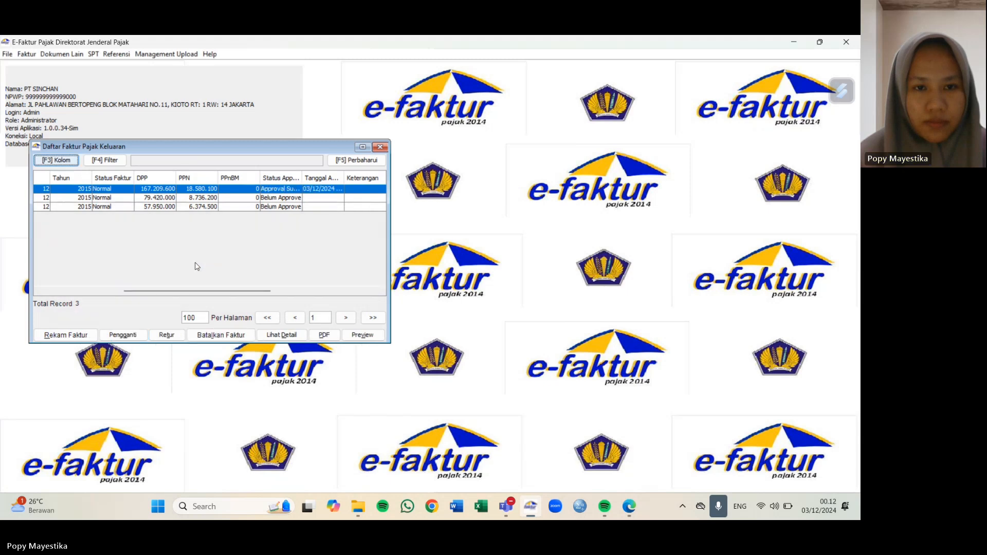
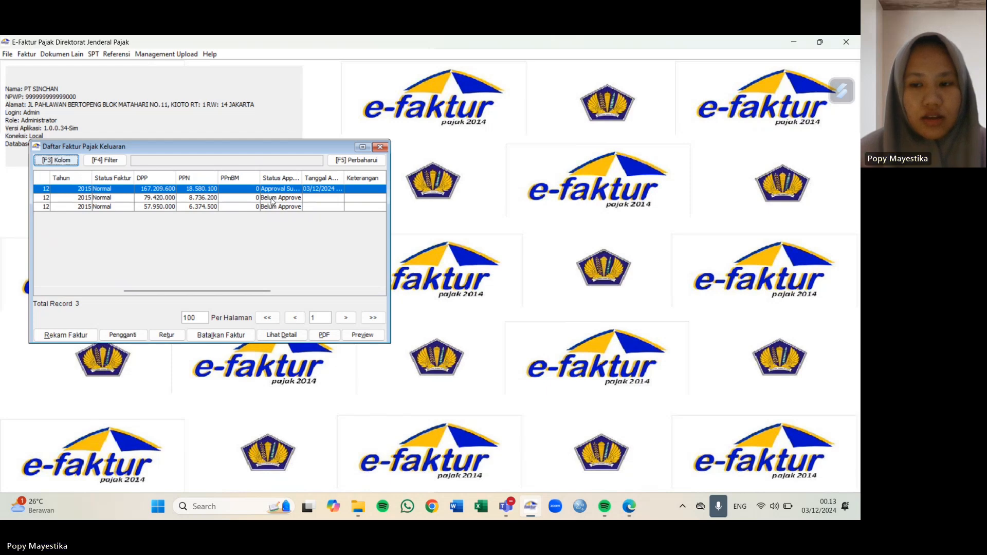
Step: Upload the second invoice for approval and acknowledge the Siap Upload message
left_click(271, 198)
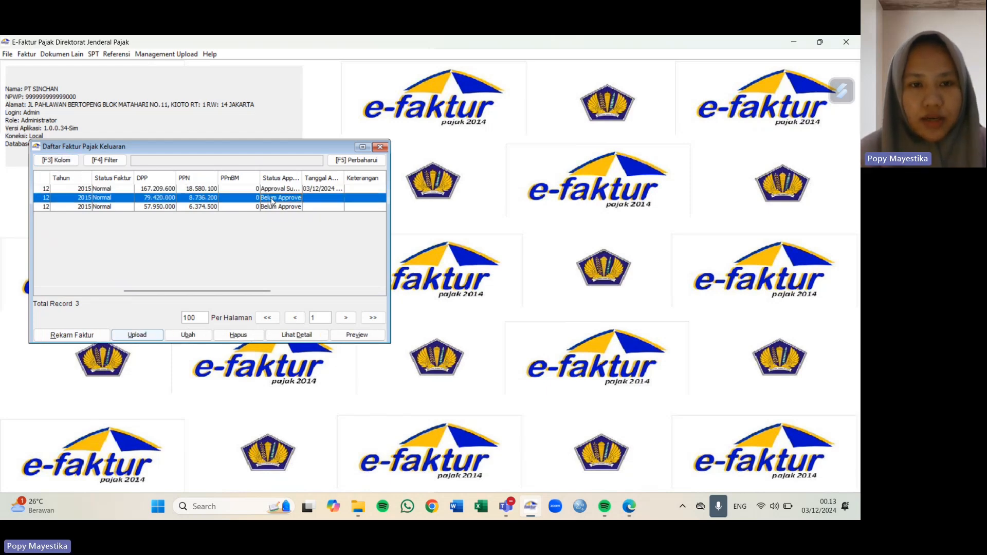
left_click(144, 336)
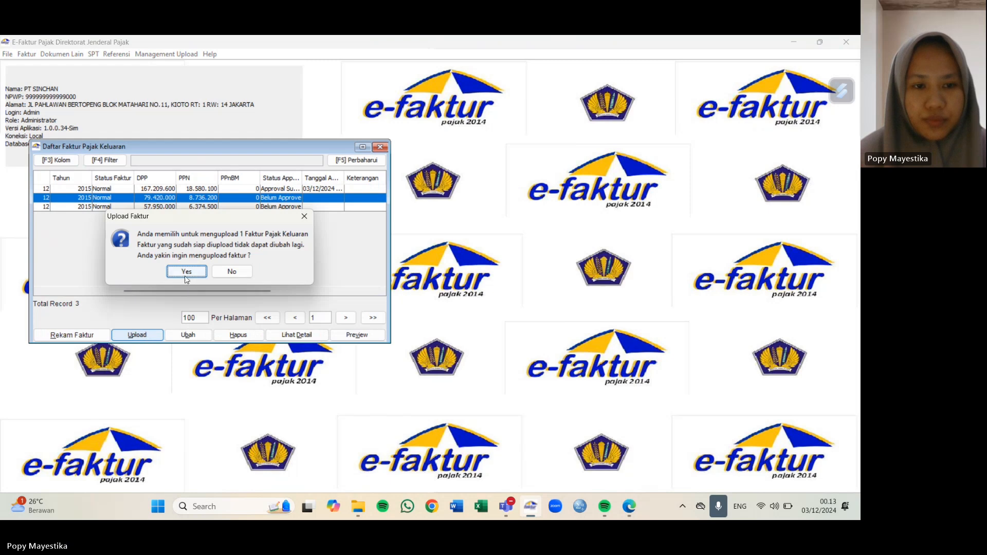
left_click(186, 271)
left_click(221, 270)
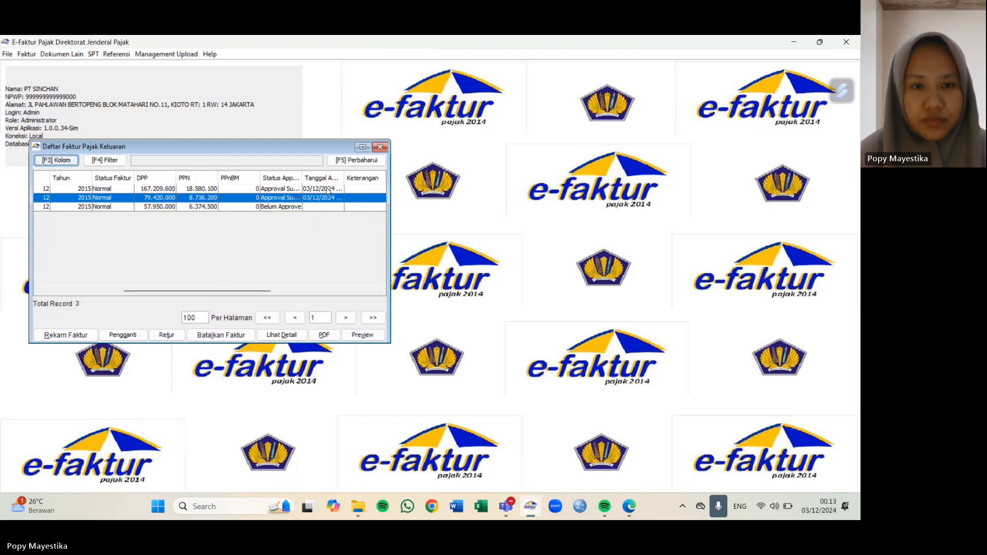
Step: Upload the third invoice (DPP 57.950.000) for approval and acknowledge the Siap Upload message
left_click(287, 207)
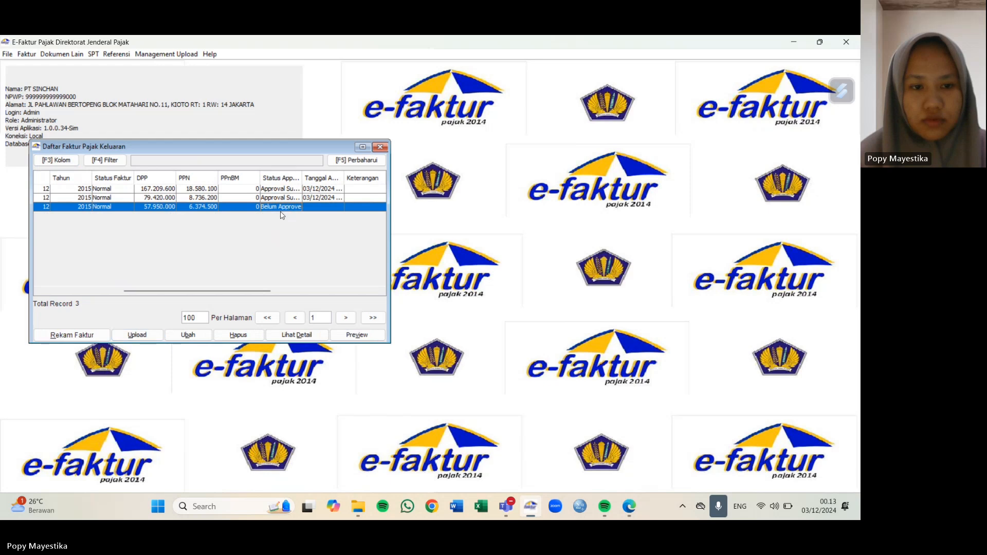
left_click(134, 337)
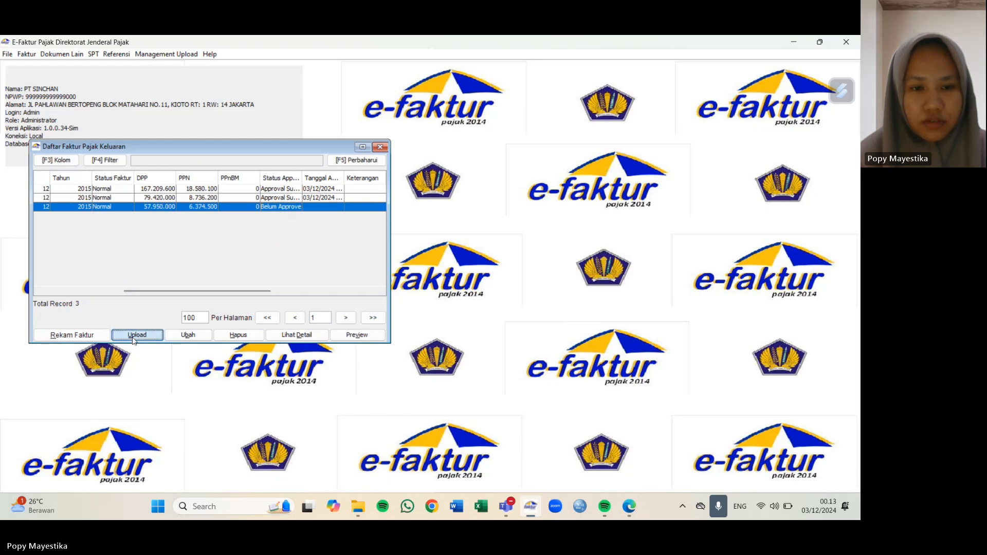
left_click(181, 271)
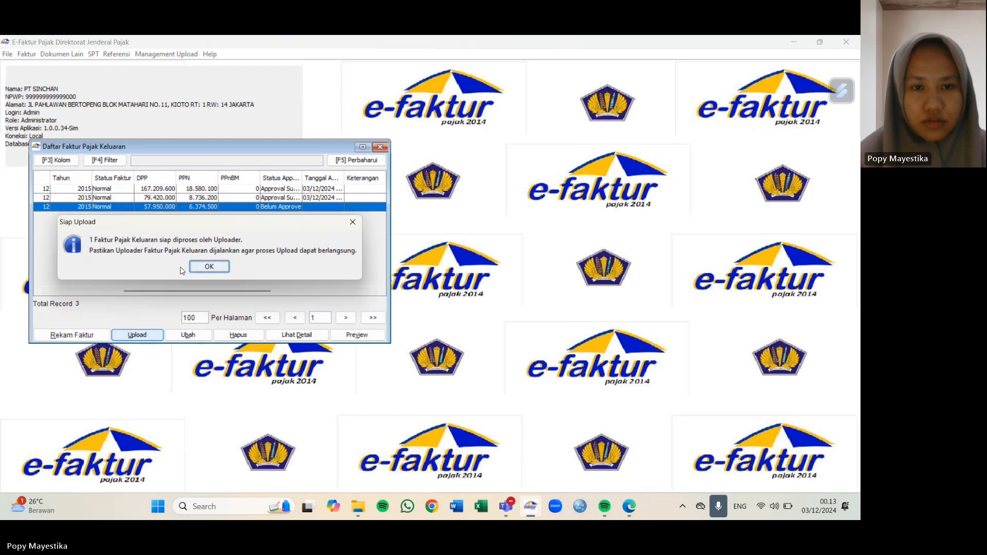
left_click(204, 267)
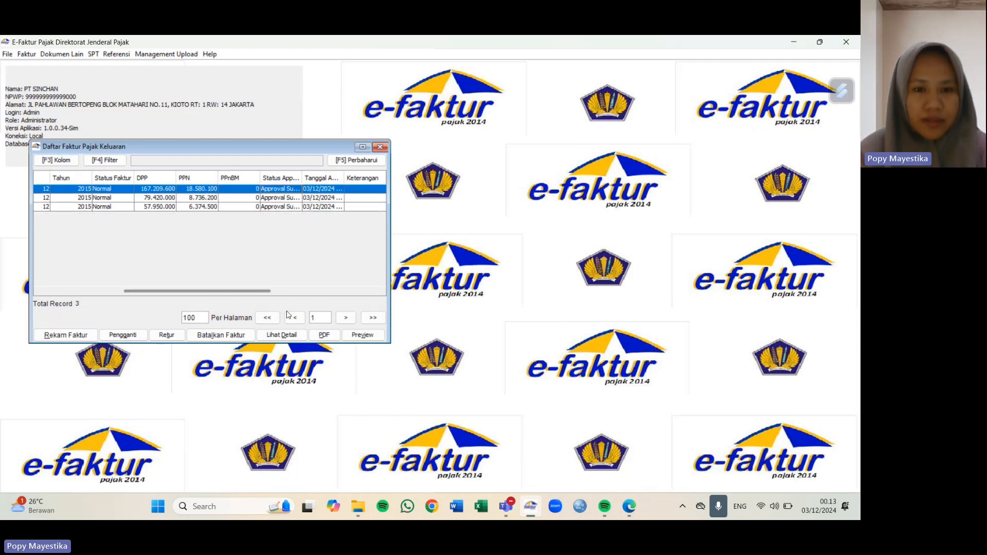
Step: Save the first invoice as the PDF 'FAKTUR CV NUSANTARA TIMUR', dismissing the missing-certificate warning
left_click(322, 338)
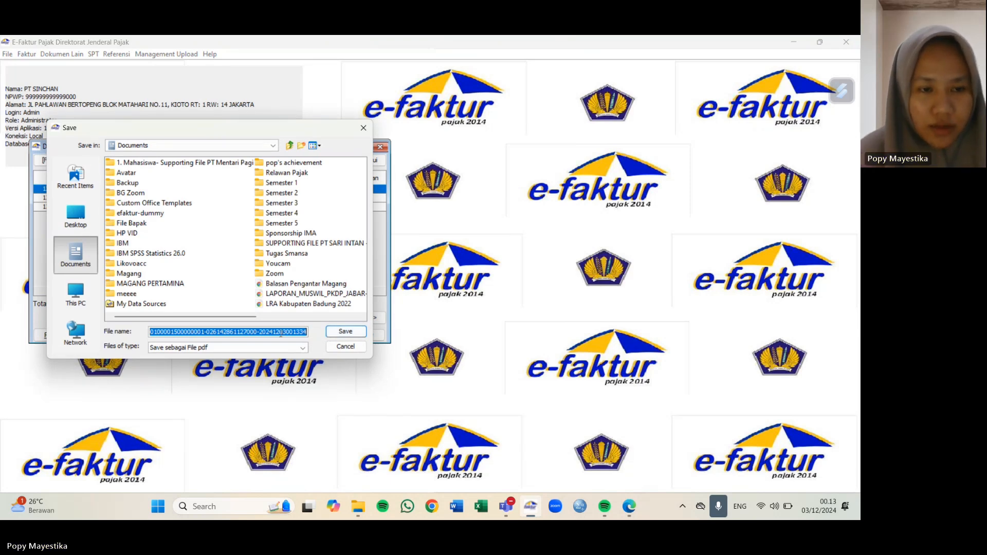
type("CV NUS")
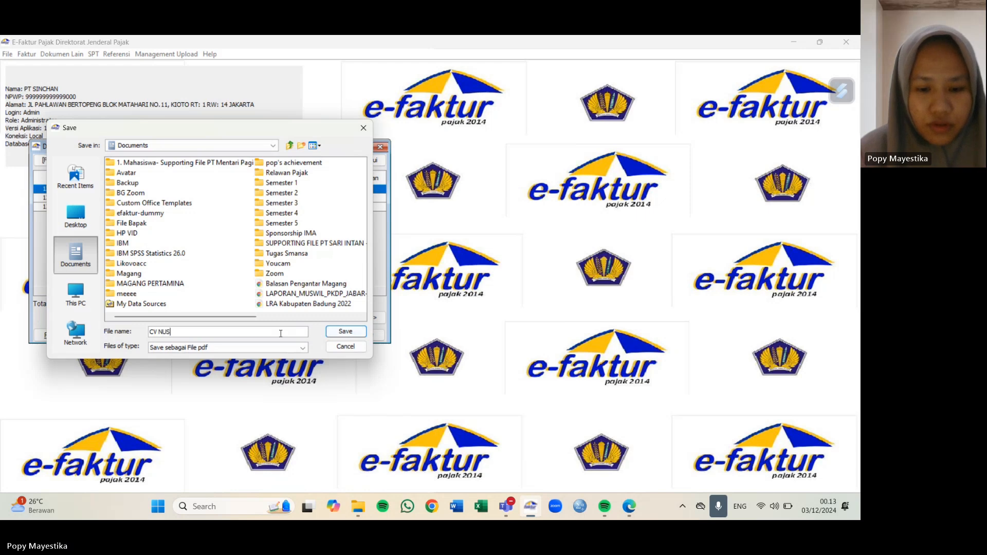
type("ANTARA TIM")
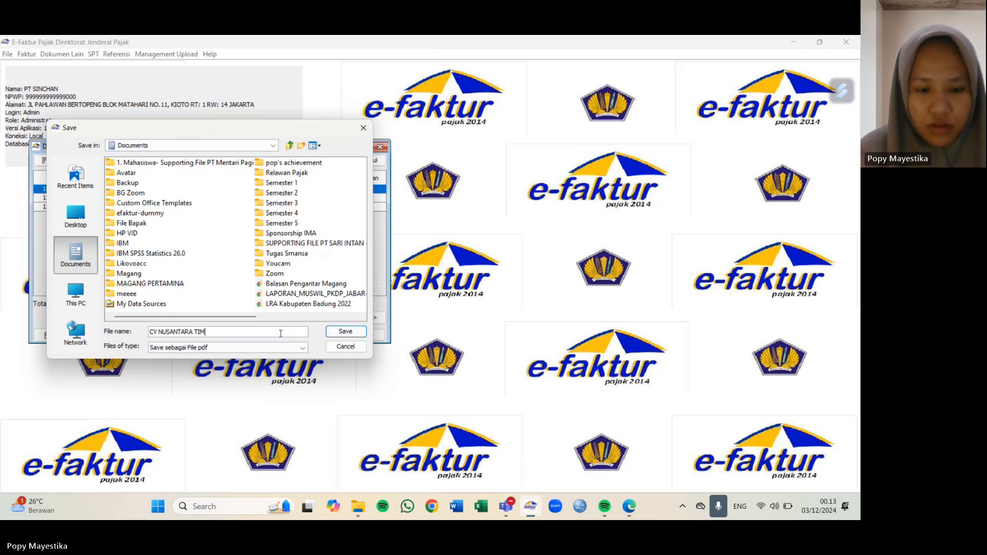
type("UR")
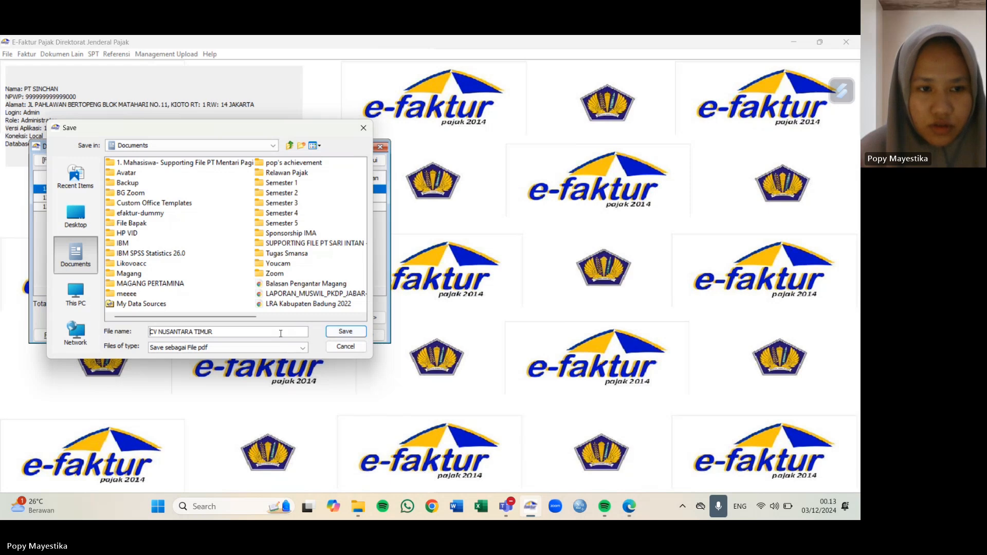
key("Home")
type("FAKTUR")
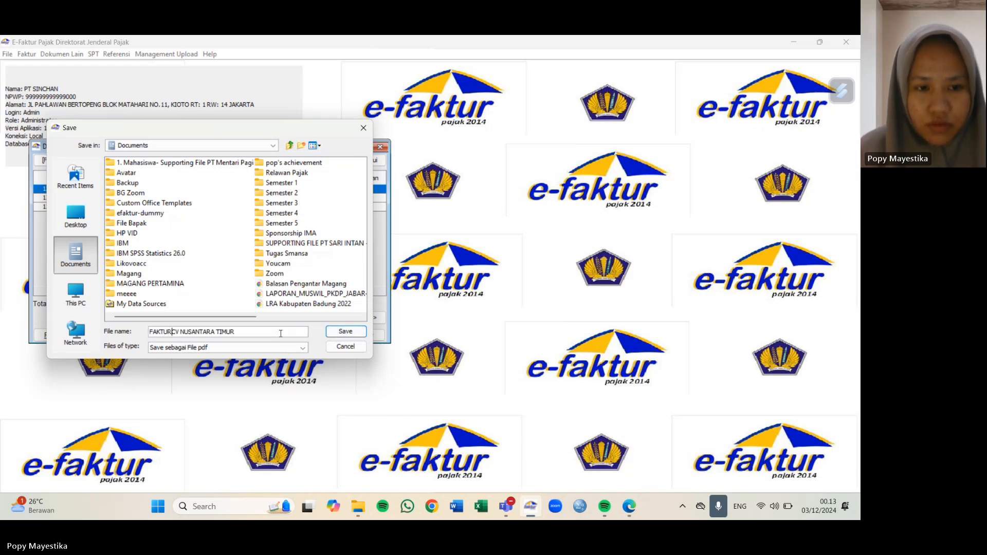
left_click(355, 333)
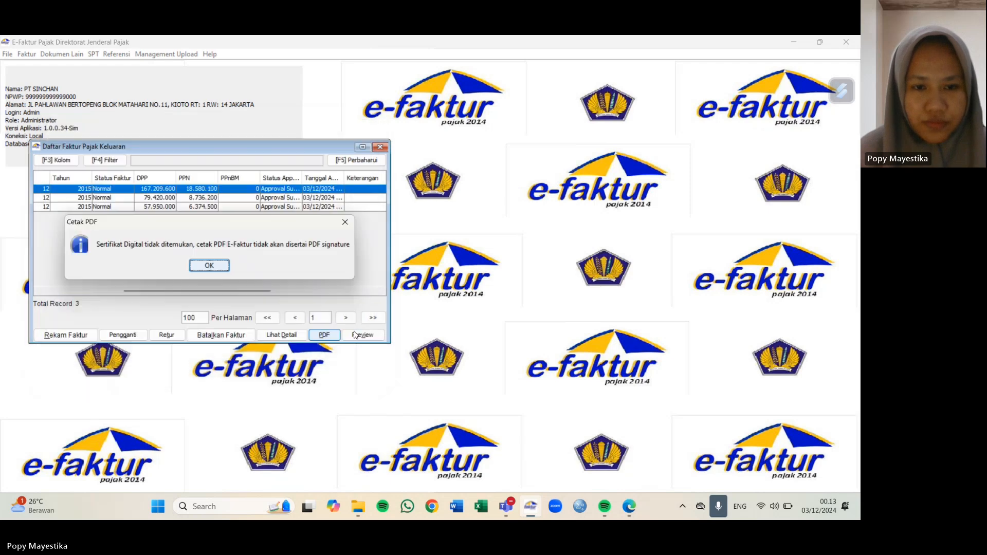
left_click(209, 266)
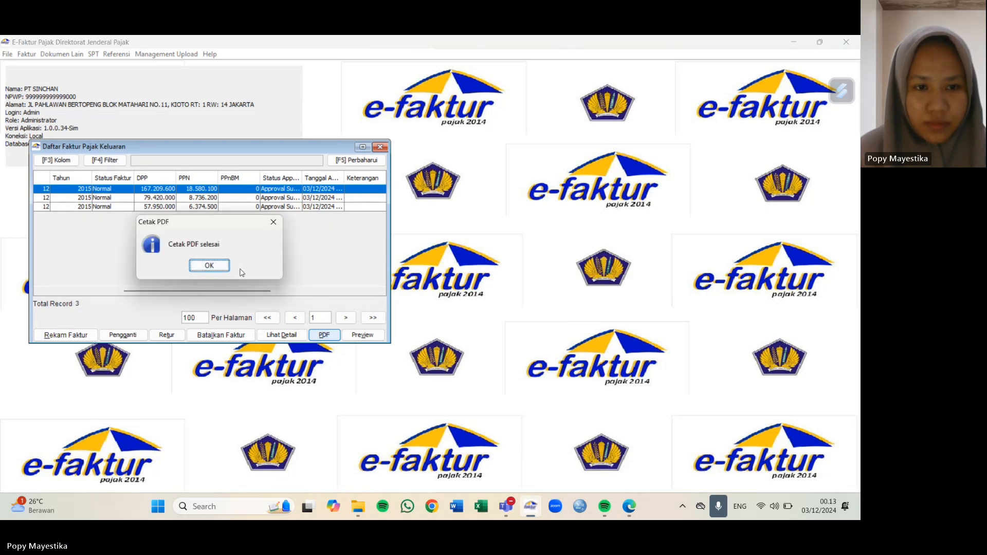
left_click(209, 265)
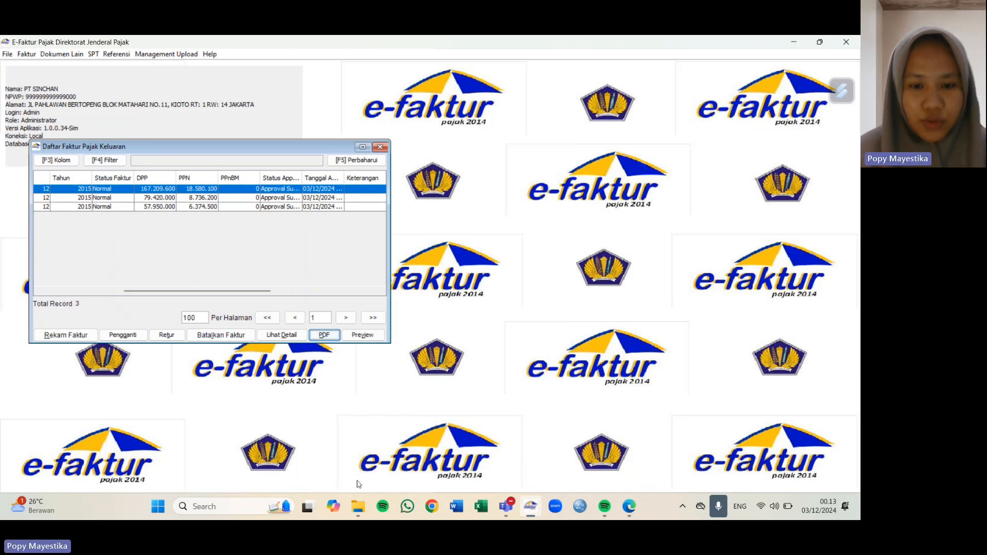
Step: Open 'FAKTUR CV NUSANTARA TIMUR' from the Documents folder in File Explorer
mouse_move(356, 514)
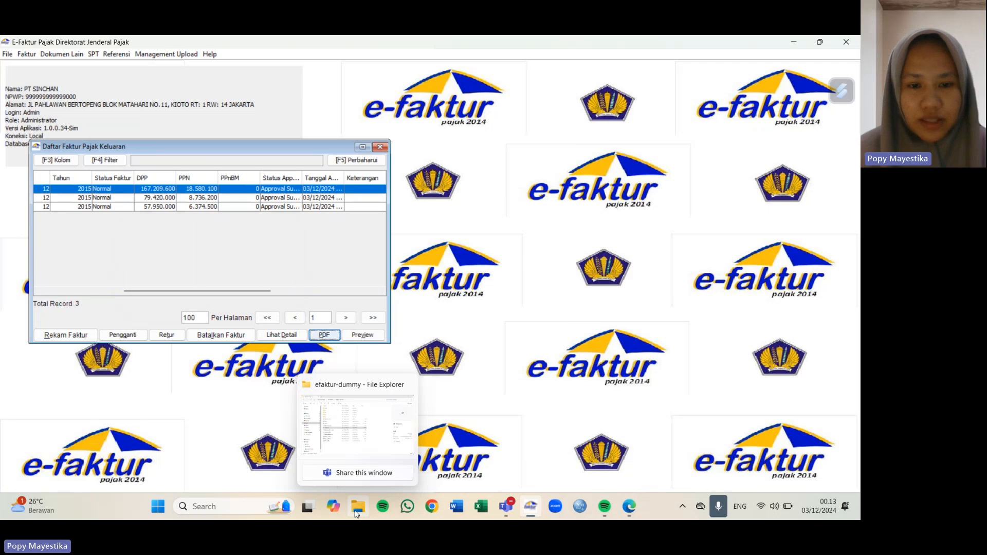
left_click(356, 514)
left_click(89, 213)
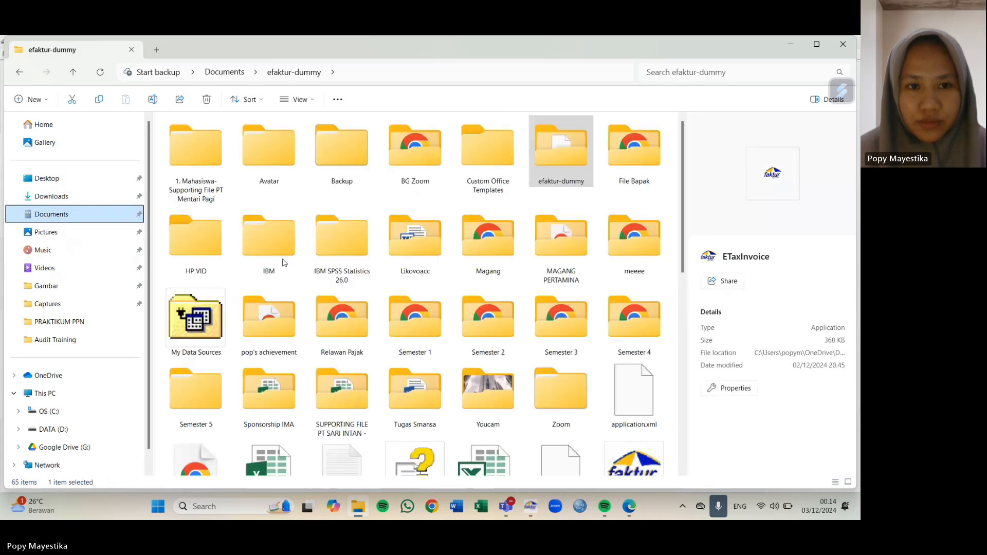
scroll(319, 288, "down", 3)
scroll(320, 315, "down", 2)
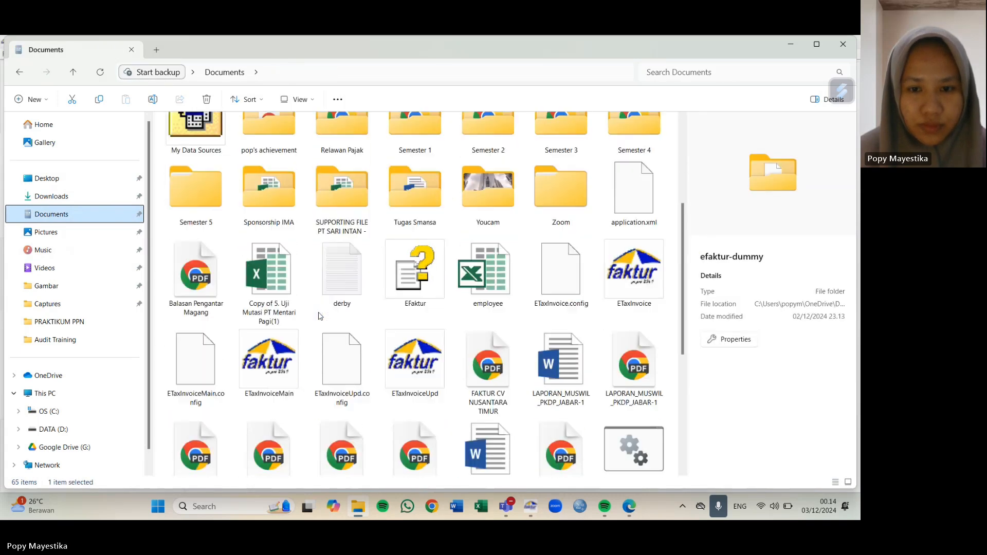
scroll(320, 316, "down", 1)
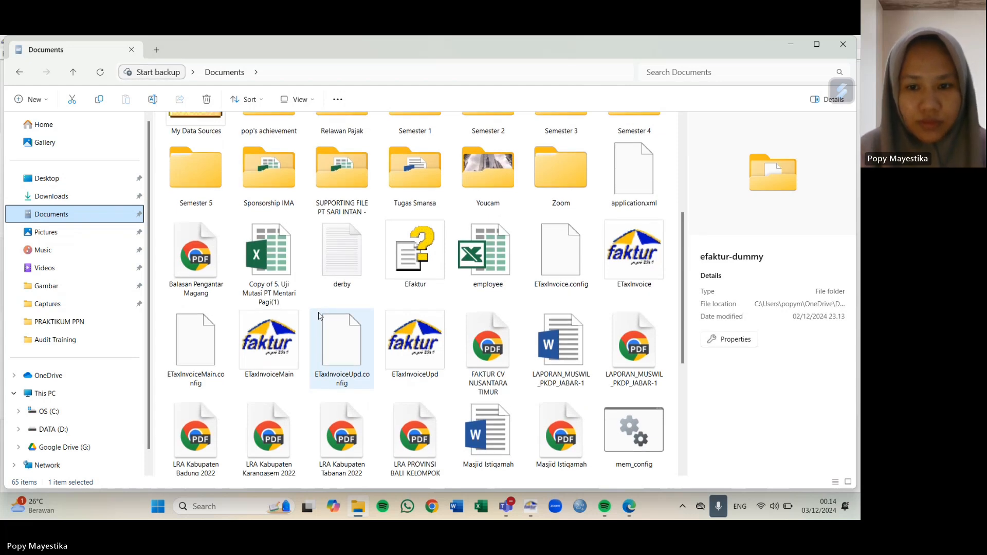
left_click(496, 346)
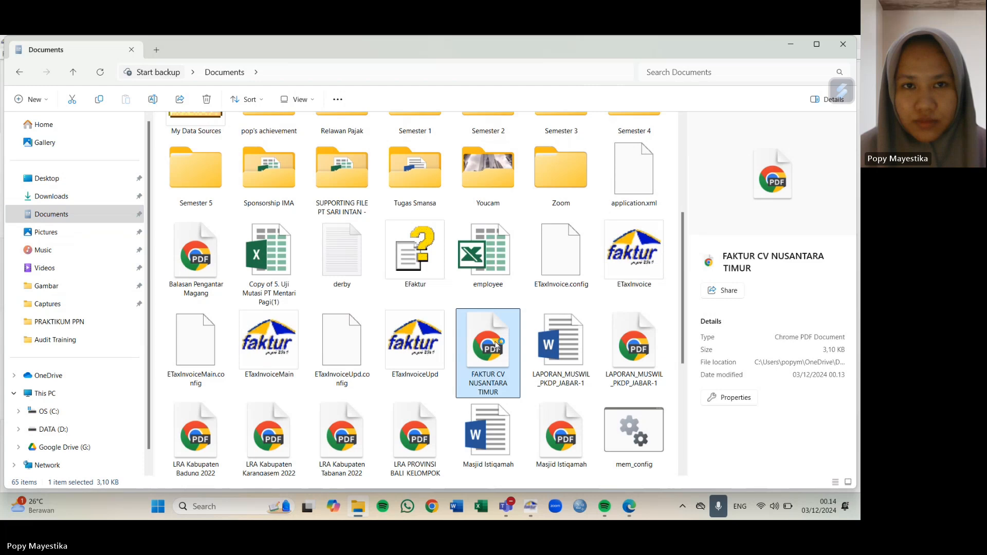
double_click(497, 345)
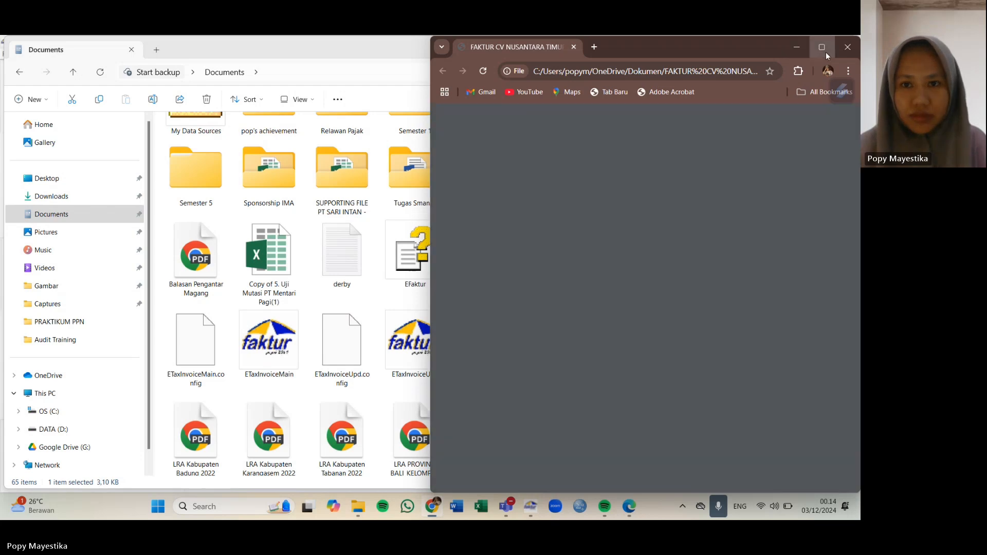
Step: Maximize Chrome and scroll the one-page invoice PDF down to the footer and back up
left_click(823, 48)
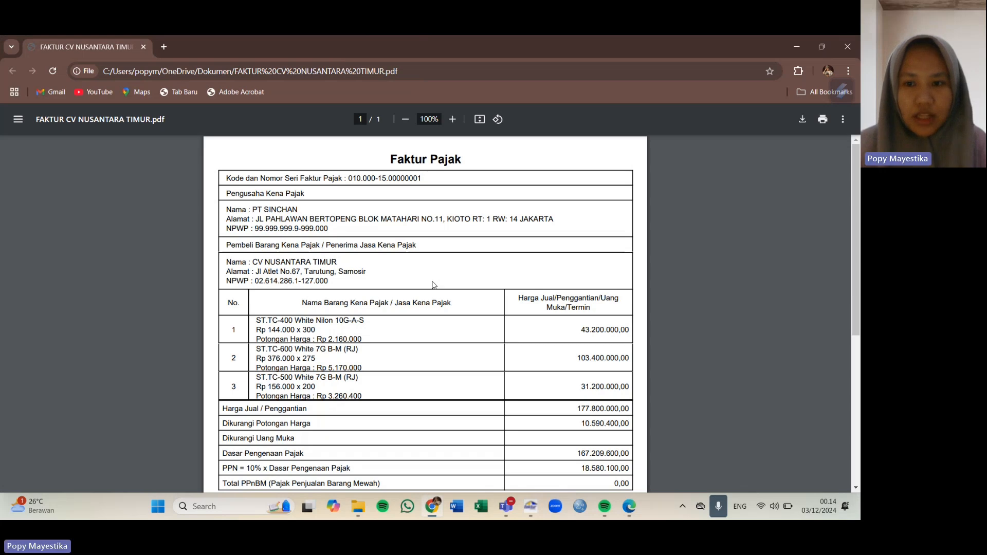
scroll(432, 285, "down", 2)
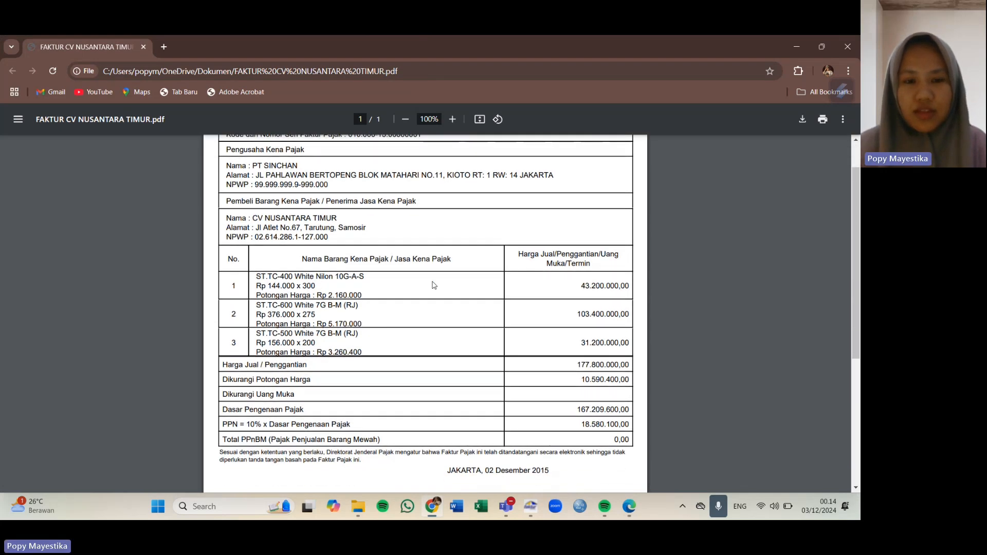
scroll(433, 285, "down", 1)
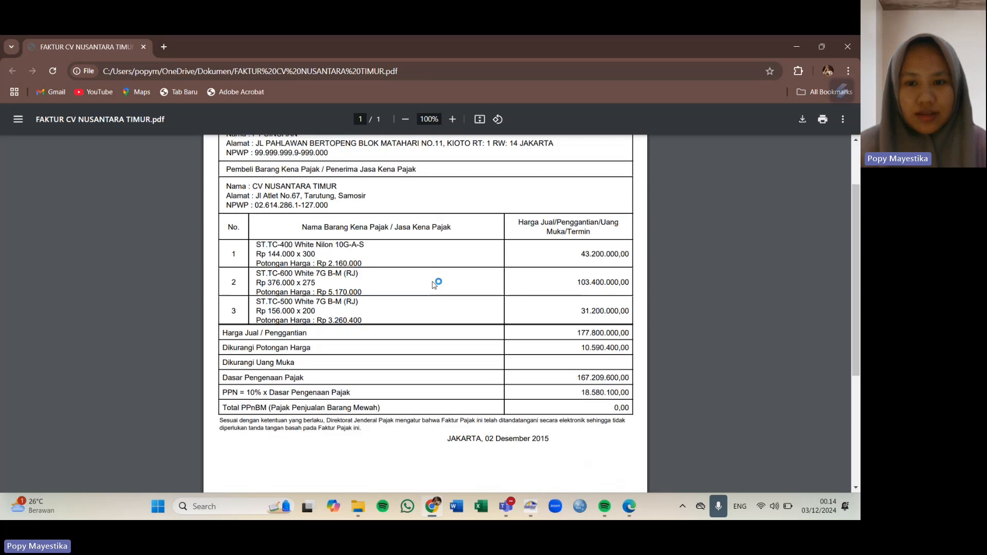
scroll(433, 284, "down", 2)
scroll(434, 284, "down", 1)
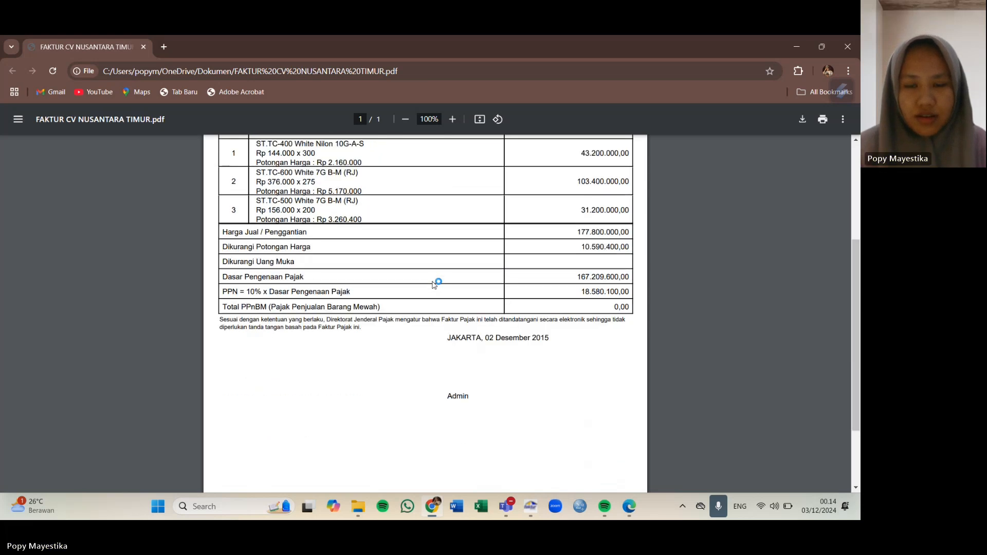
scroll(434, 284, "down", 2)
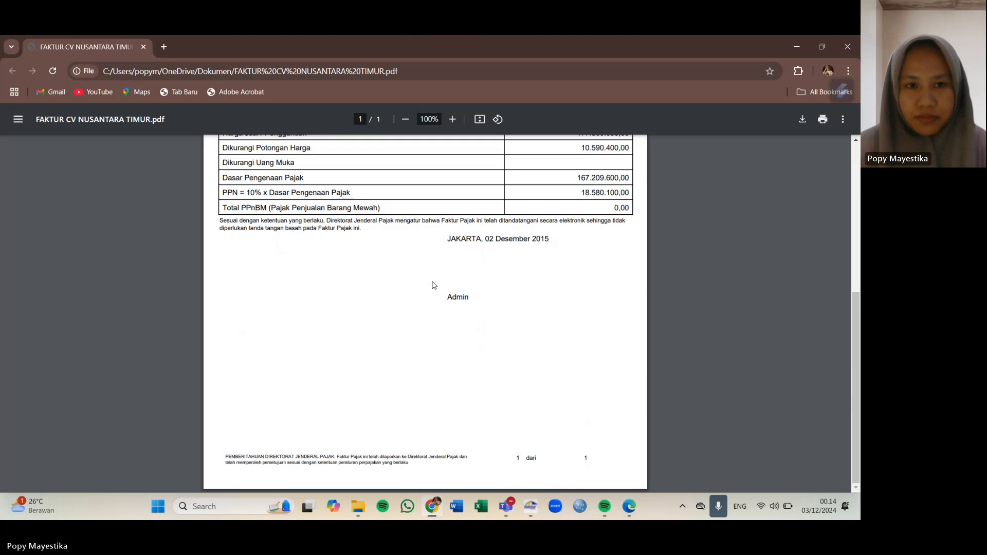
scroll(433, 285, "up", 4)
scroll(433, 286, "up", 2)
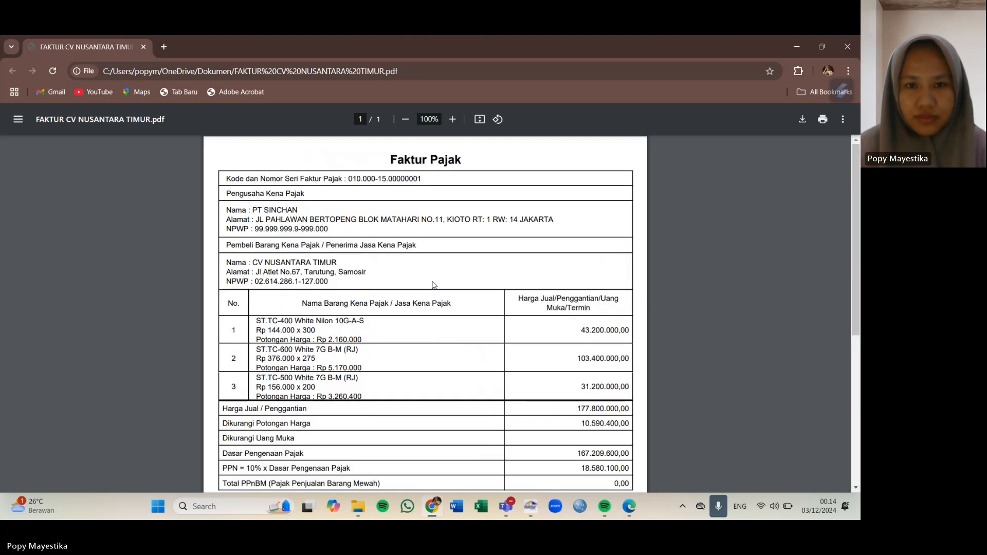